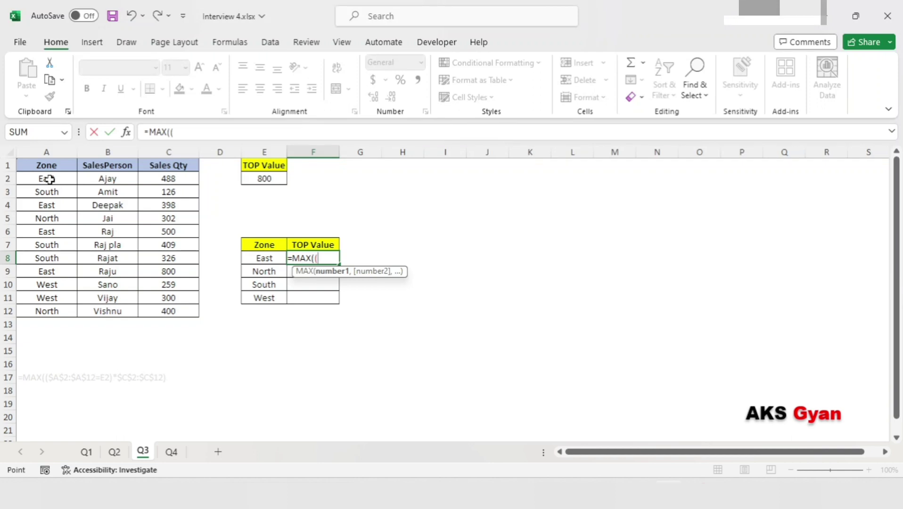
Begin F8's formula as =MAX(($A$2:$A$12=E8)*, locking the Zone range as absolute
drag(53, 183, 62, 307)
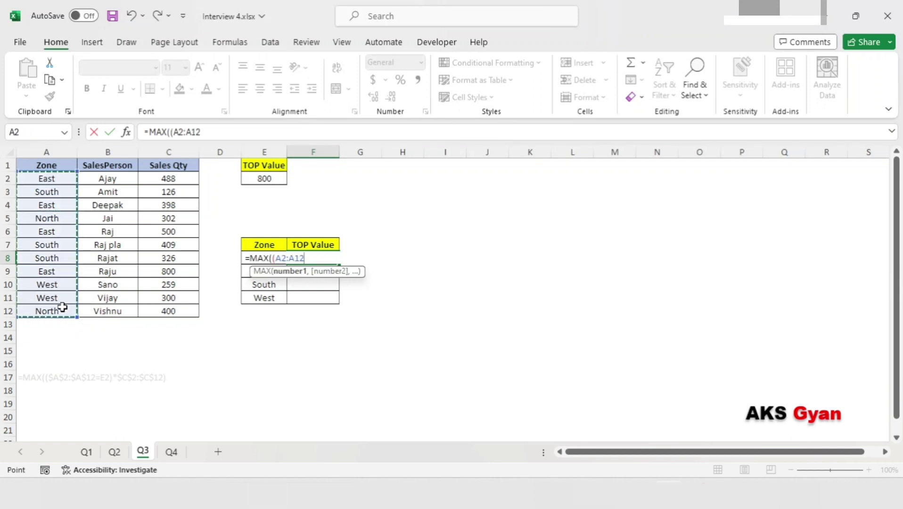
key(F4)
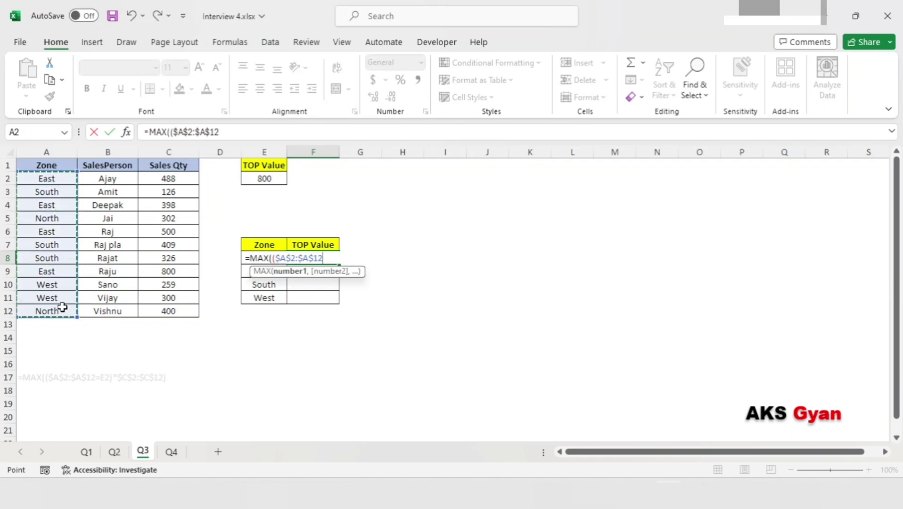
text(=)
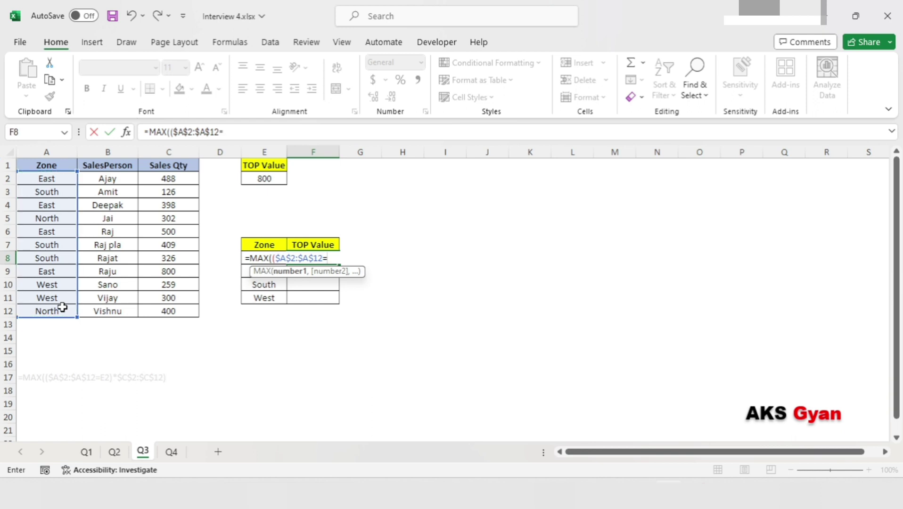
click(229, 245)
key(Right)
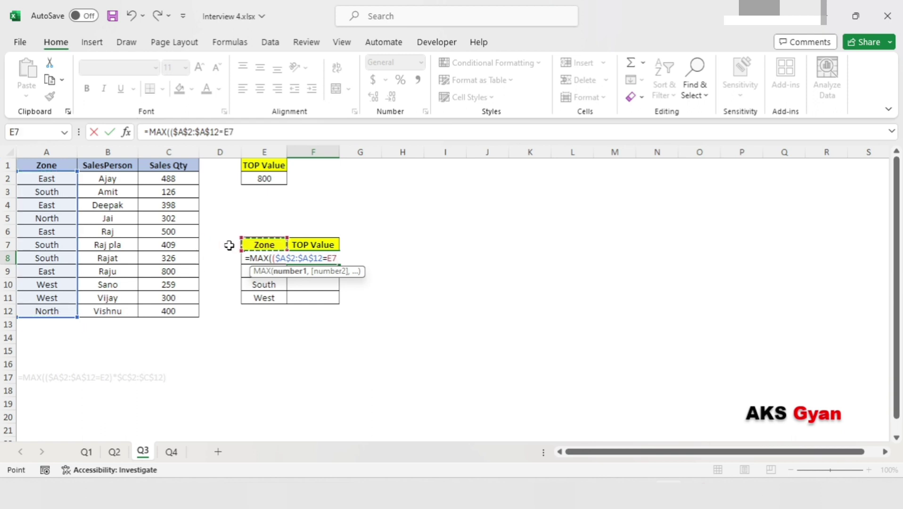
key(Down)
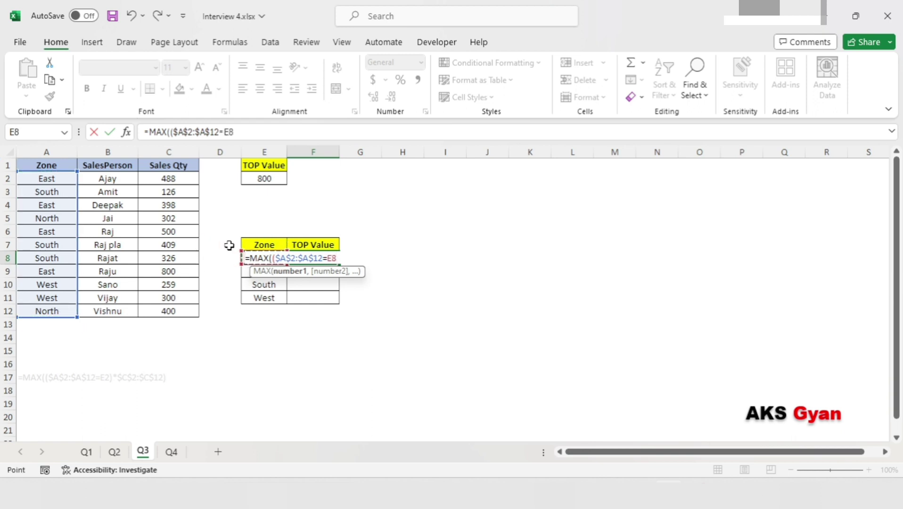
text())
text(*)
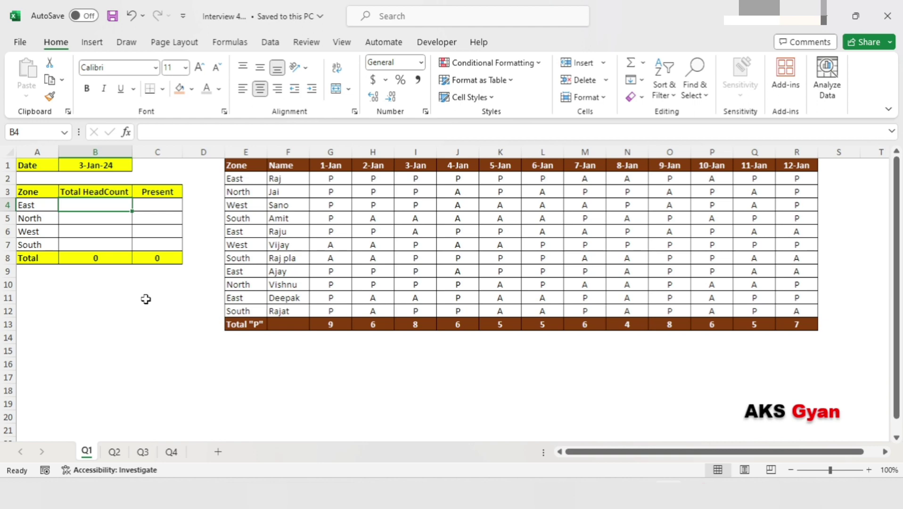
Inspect the zone list, staff names and attendance marks in columns E to H
click(234, 218)
click(279, 206)
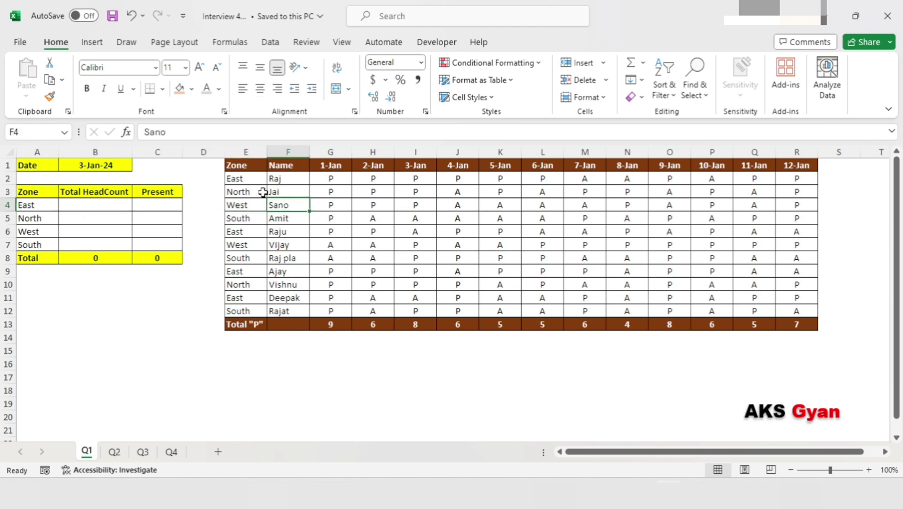
right_click(249, 178)
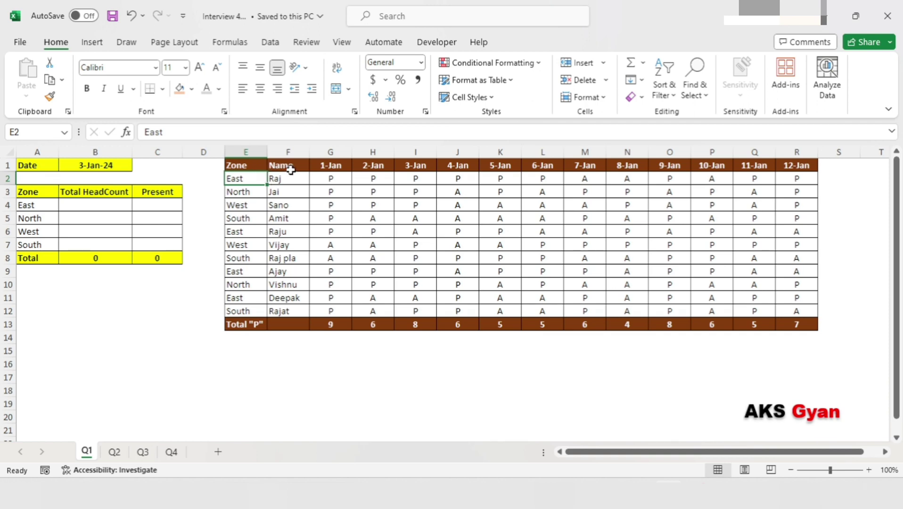
click(289, 167)
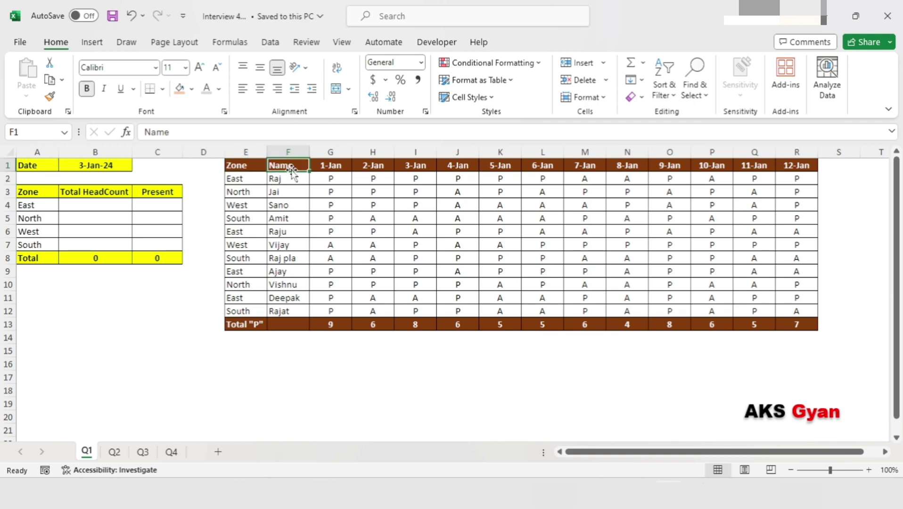
click(285, 205)
click(322, 196)
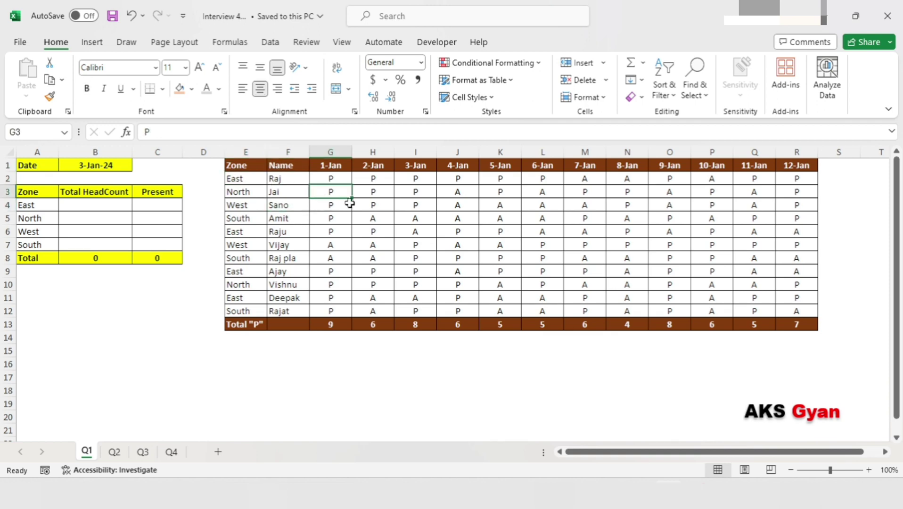
click(382, 216)
click(305, 216)
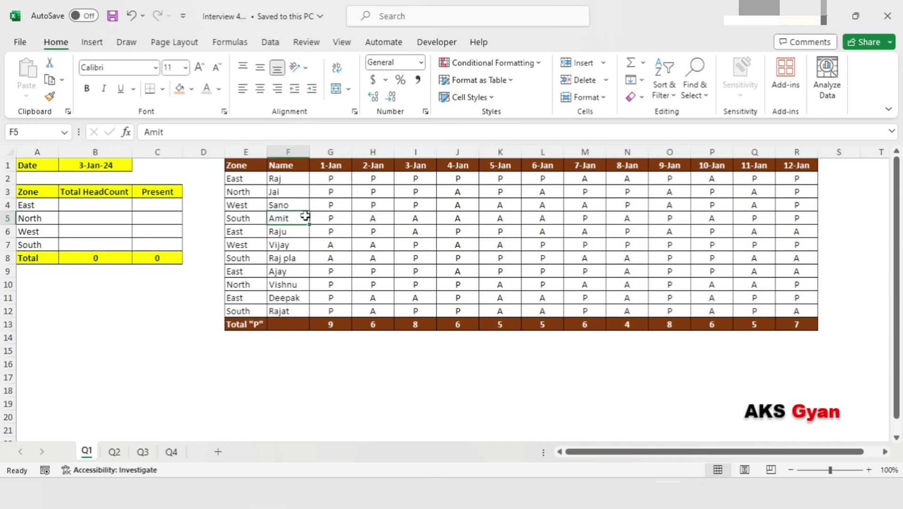
Inspect the empty HeadCount and Present cells for East, North and West
click(111, 230)
click(91, 206)
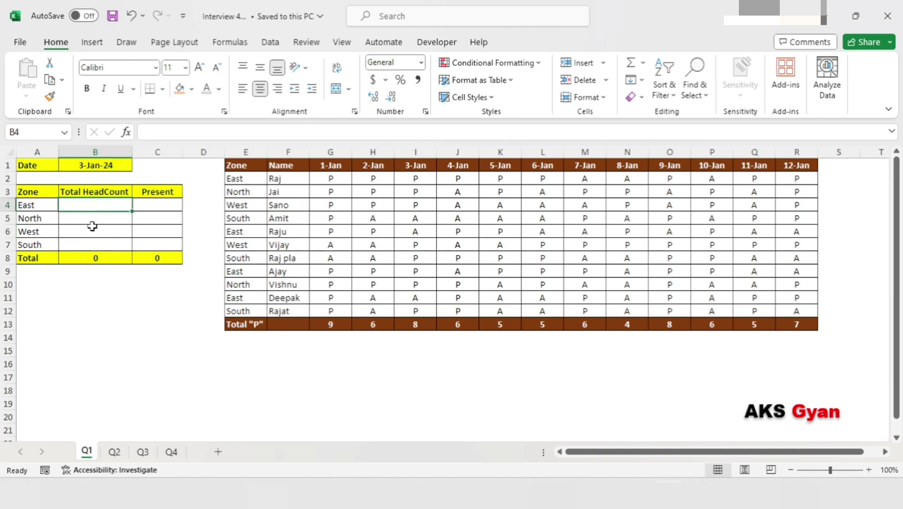
click(92, 227)
click(37, 206)
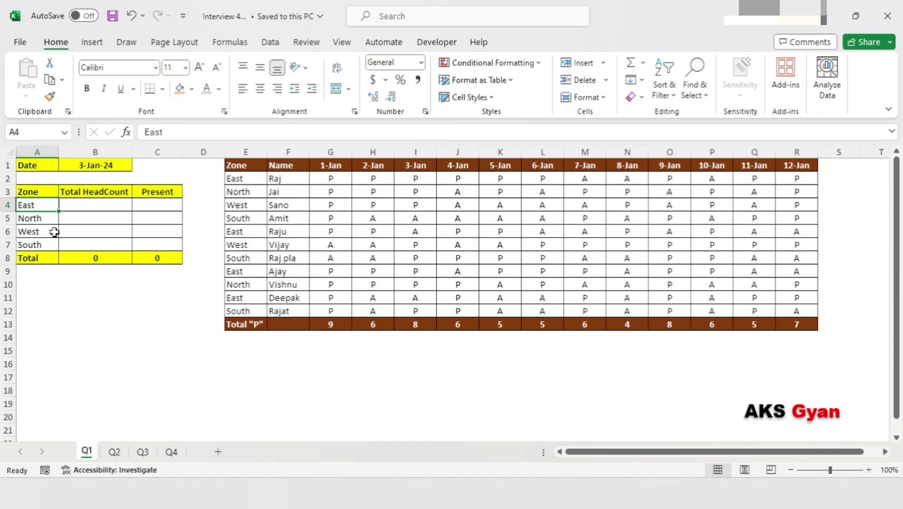
click(92, 207)
click(91, 220)
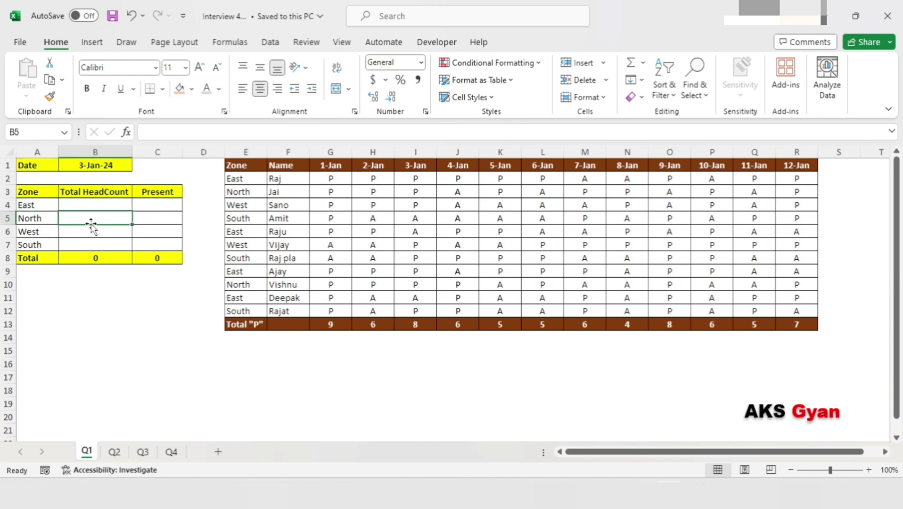
click(145, 206)
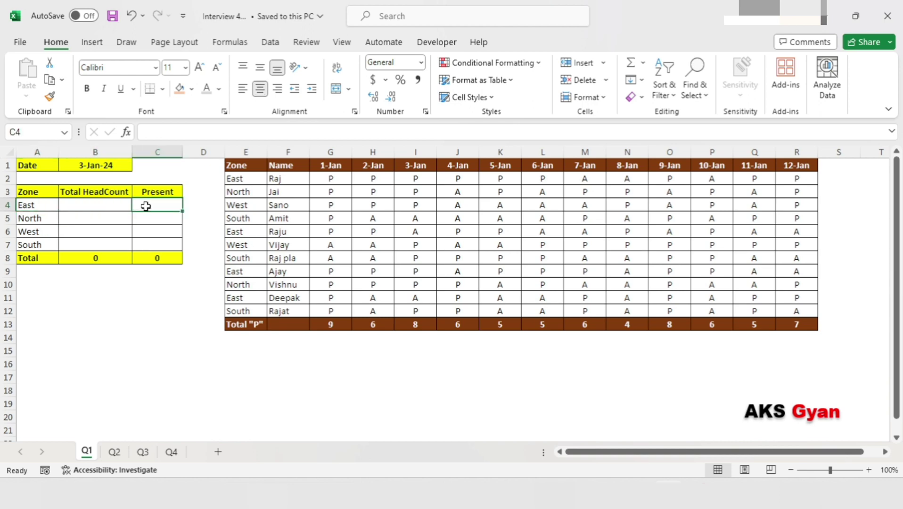
click(149, 220)
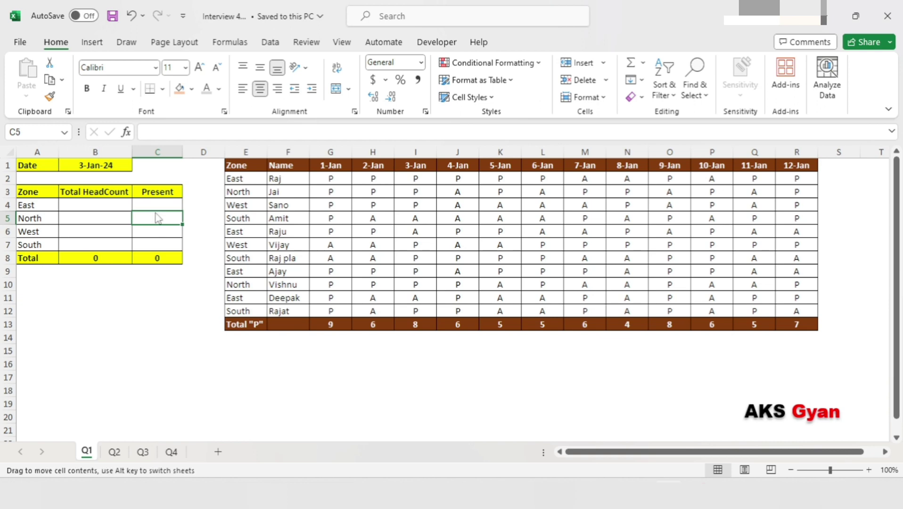
click(142, 177)
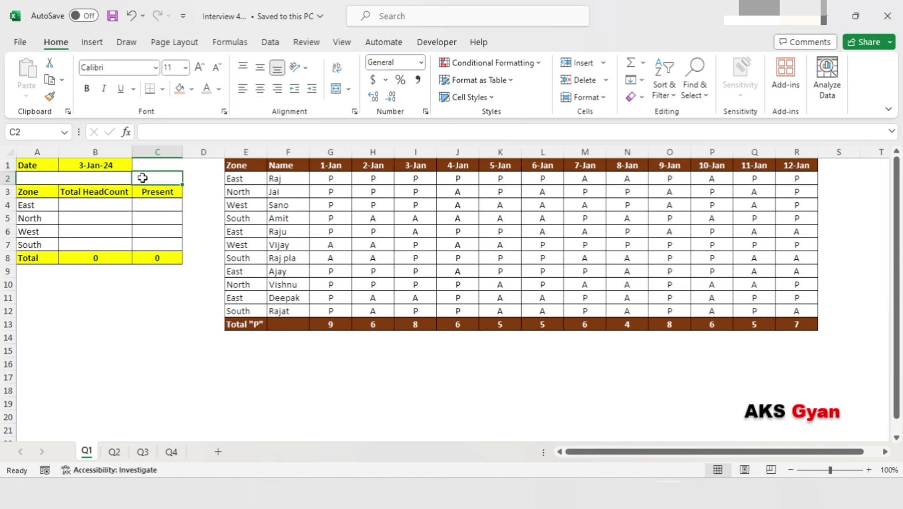
click(146, 203)
Pick 9-Jan from B1's date dropdown after briefly choosing 6-Jan
click(106, 167)
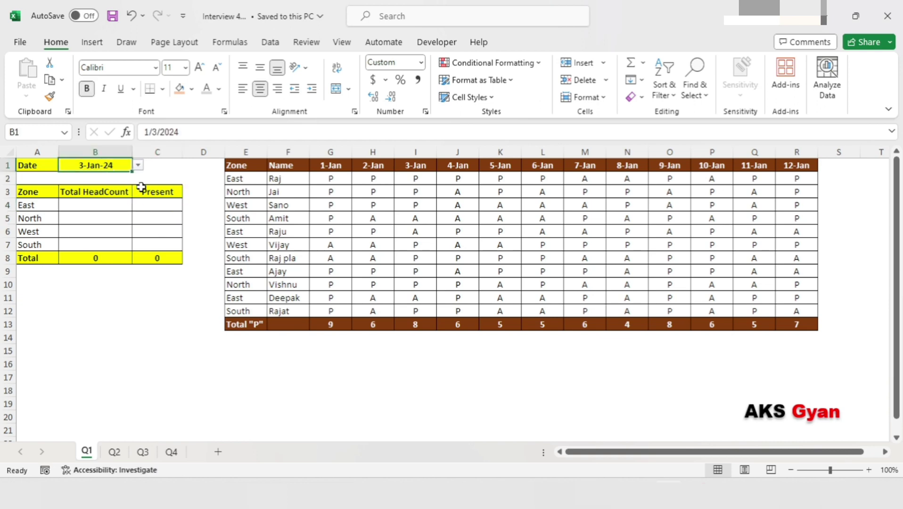
click(138, 165)
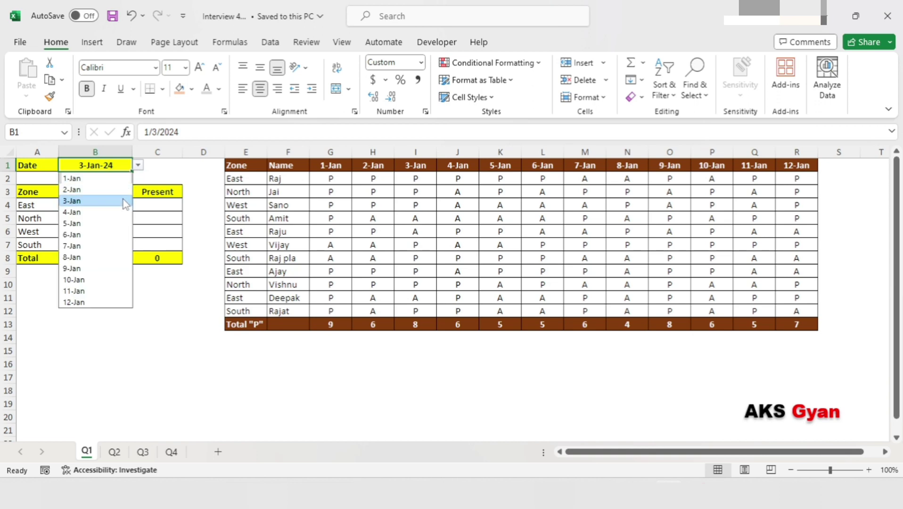
click(123, 202)
click(138, 165)
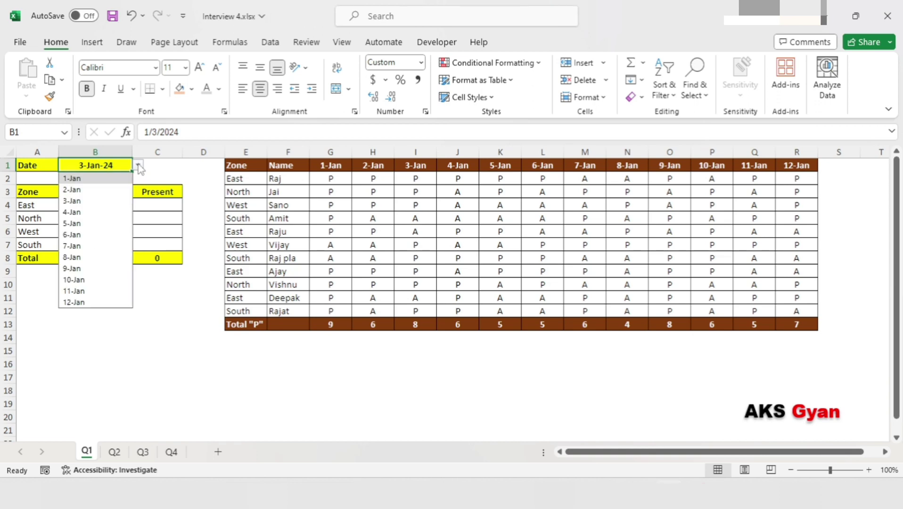
click(109, 234)
click(139, 165)
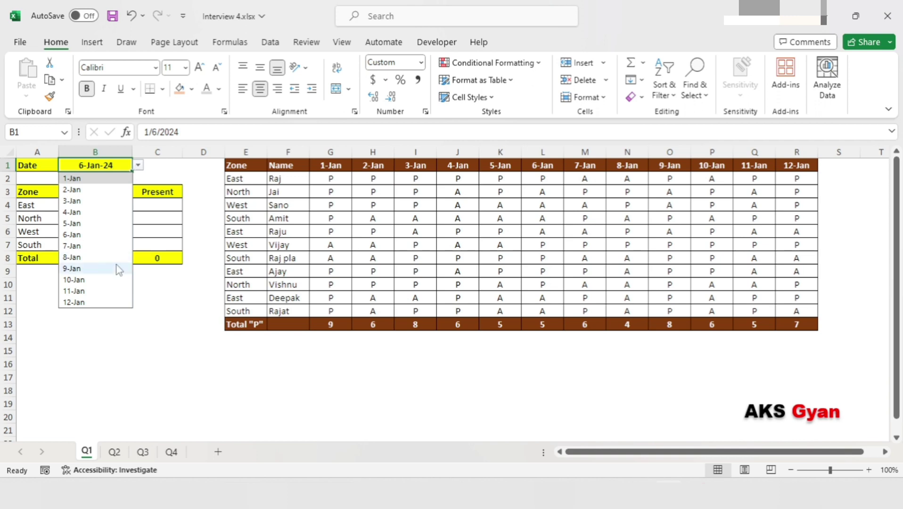
click(71, 268)
Review the West, North and East Present cells in column C
click(159, 229)
click(158, 214)
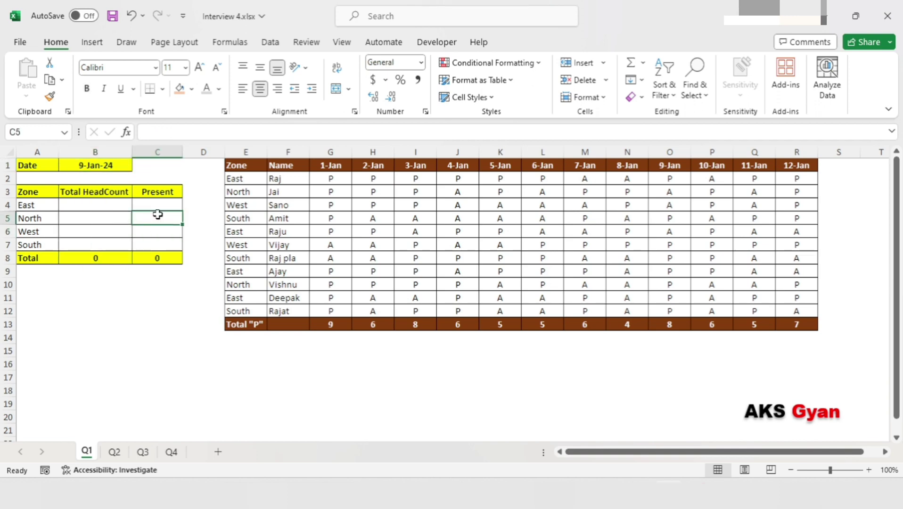
click(153, 203)
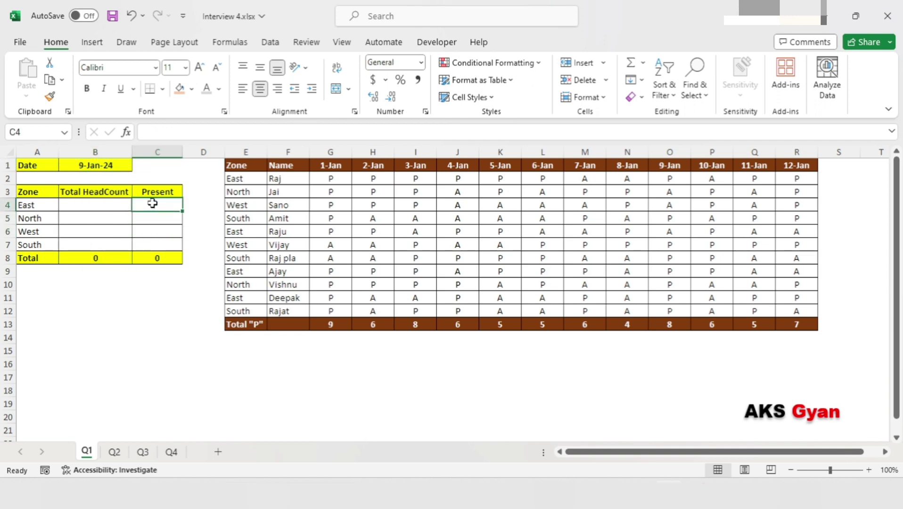
click(152, 230)
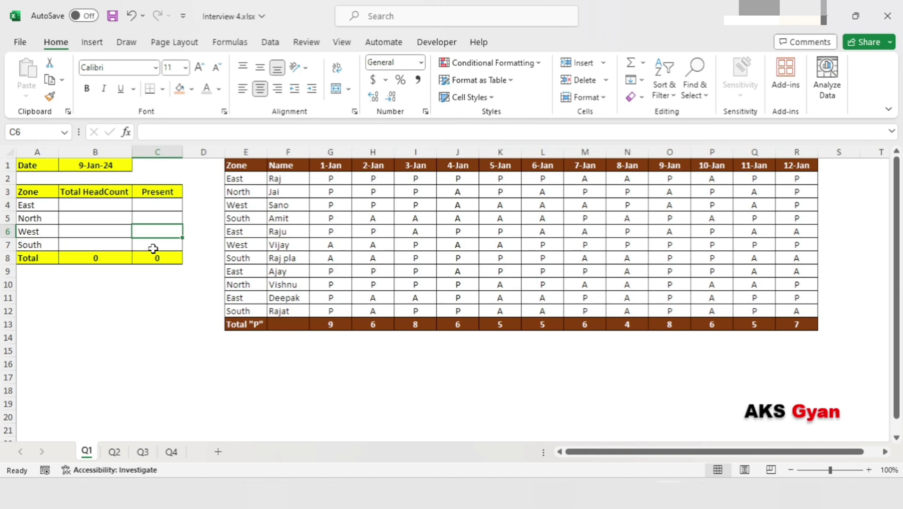
Enter =COUNTIFS($E$2:$E$12,A4) in B4 for the East headcount
key(Left)
key(Up)
key(Up)
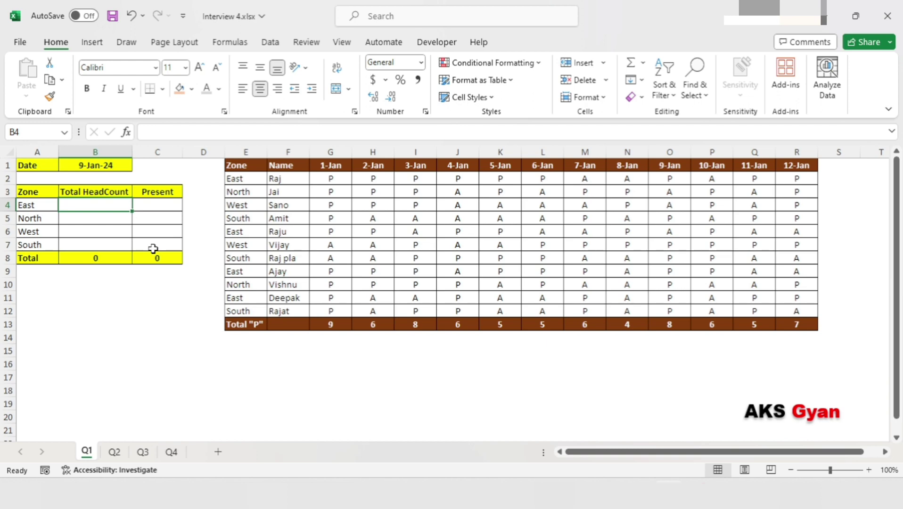
text(=coun)
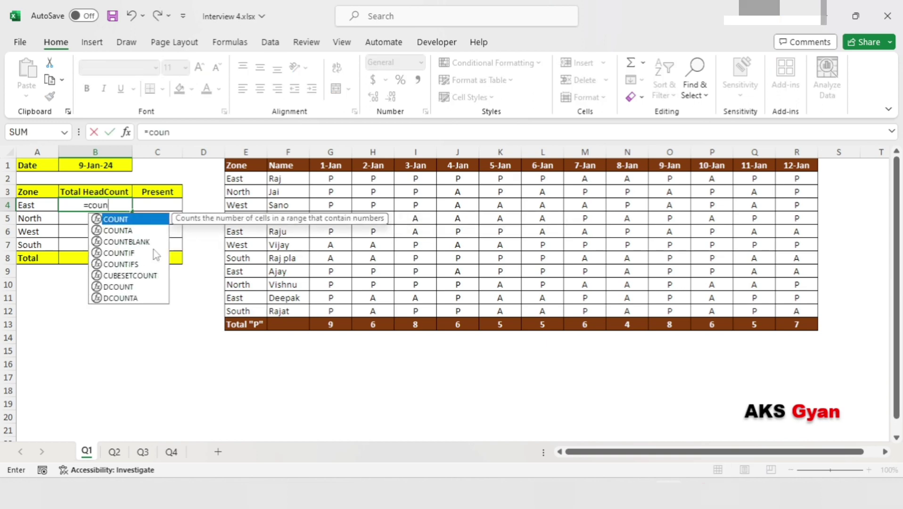
key(Down)
key(Down)
key(Down)
key(Down)
key(Tab)
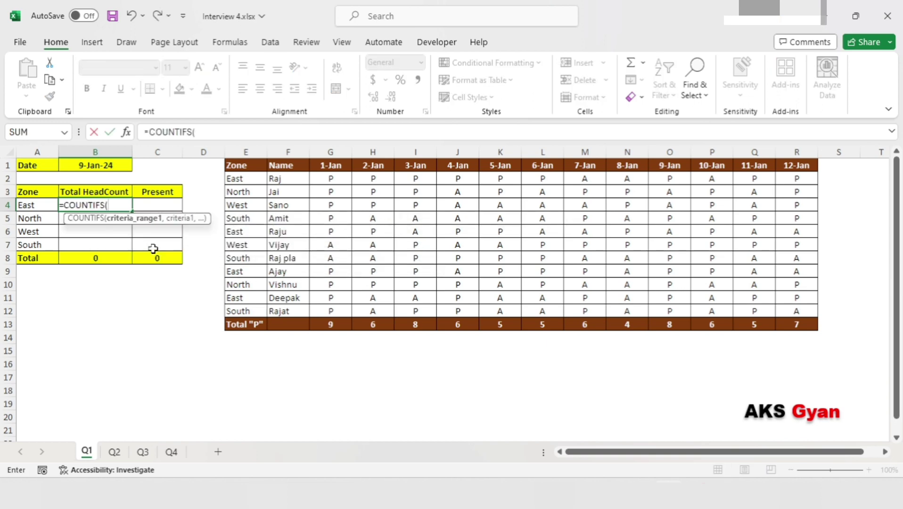
click(287, 177)
key(ctrl+shift+Down)
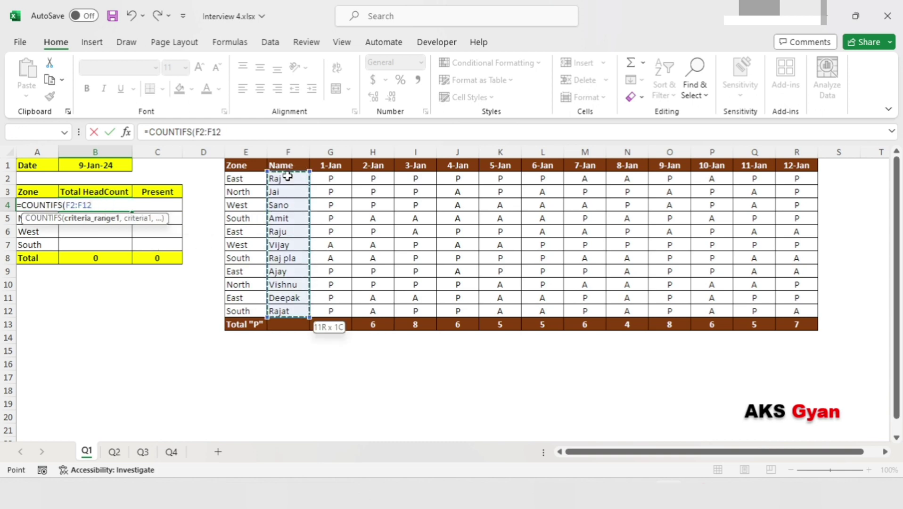
key(Left)
key(ctrl+shift+Down)
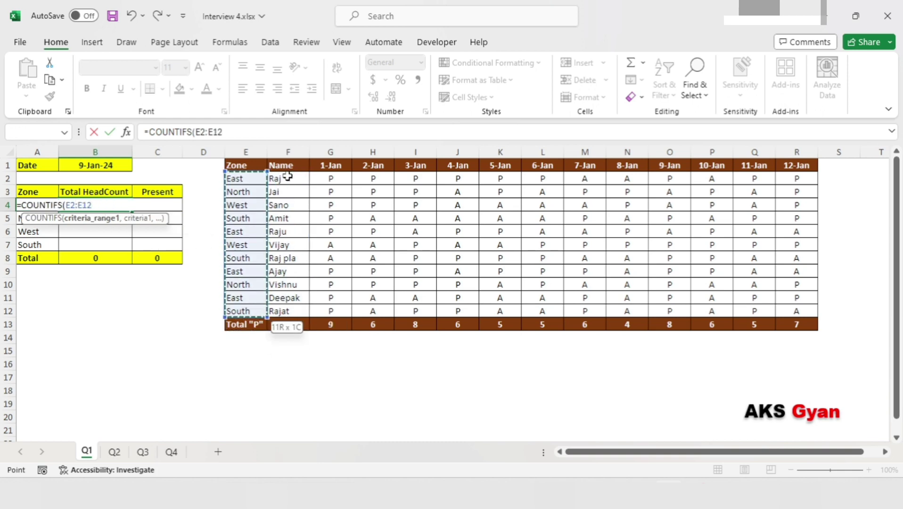
key(F4)
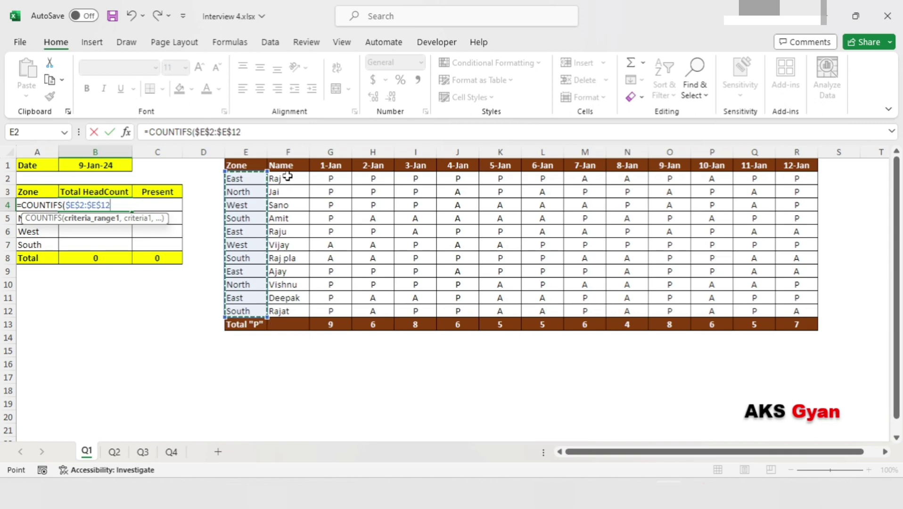
text(,)
key(Left)
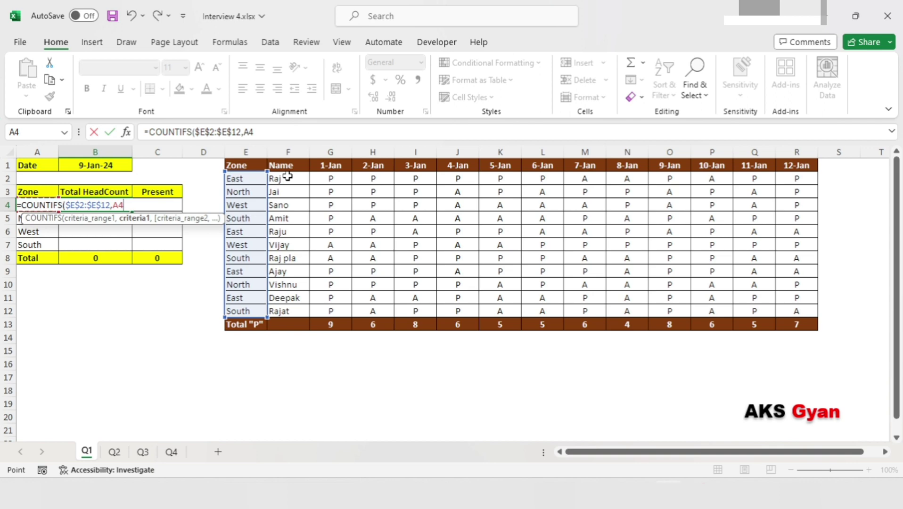
text())
key(ctrl+Return)
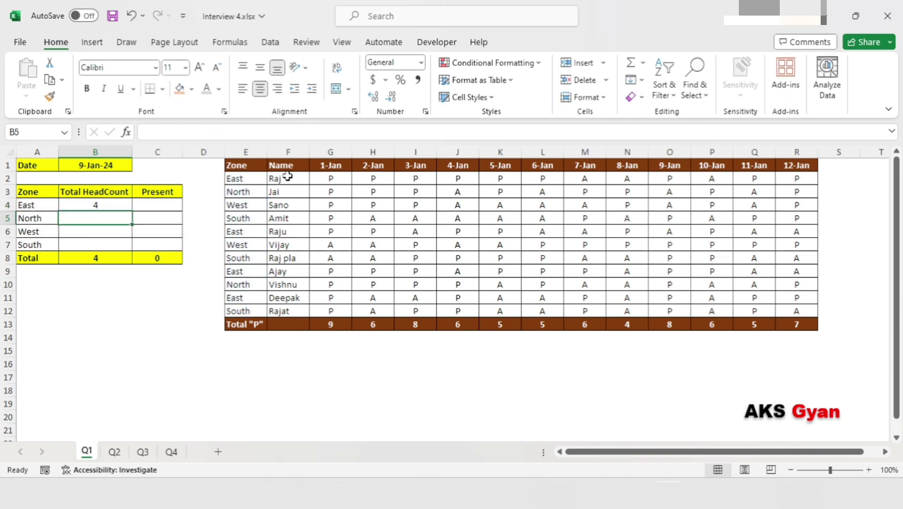
Fill the count formula down through B7 for North, West and South
key(shift+Down)
key(shift+Down)
key(shift+Down)
key(ctrl+d)
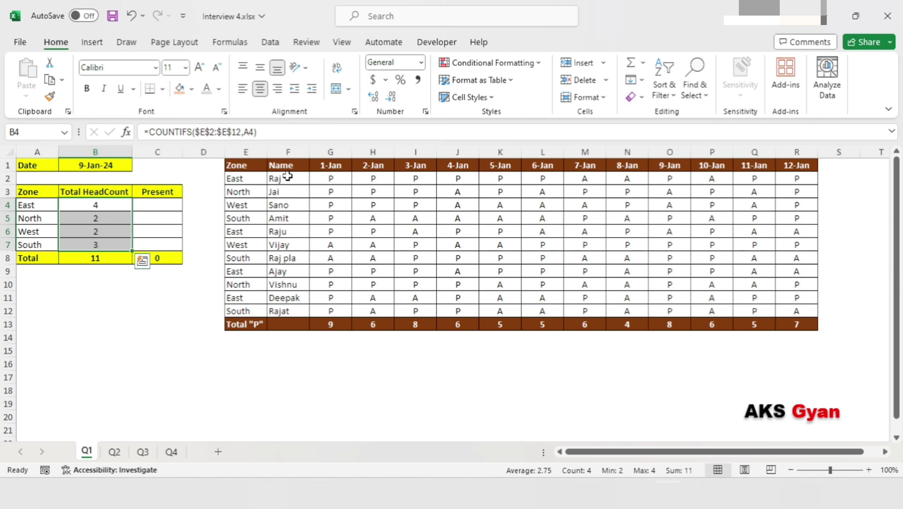
key(shift+Up)
key(shift+Up)
key(shift+Up)
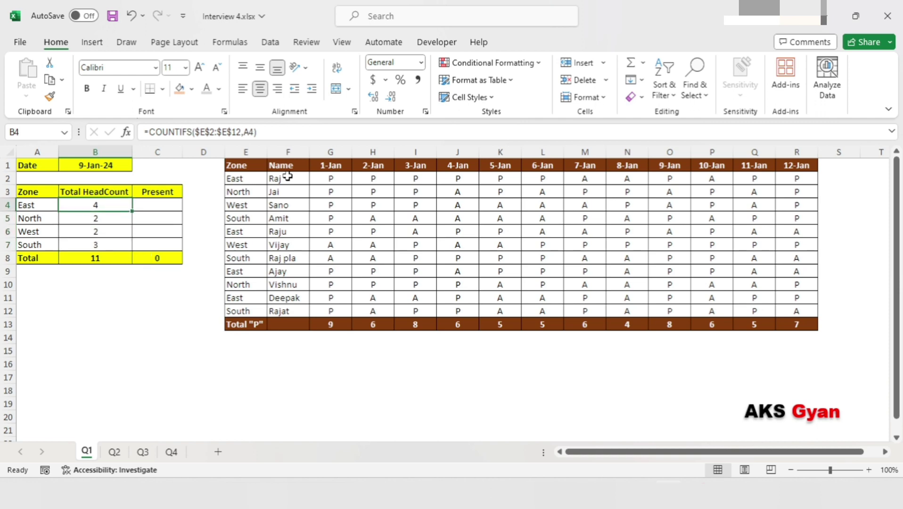
key(Right)
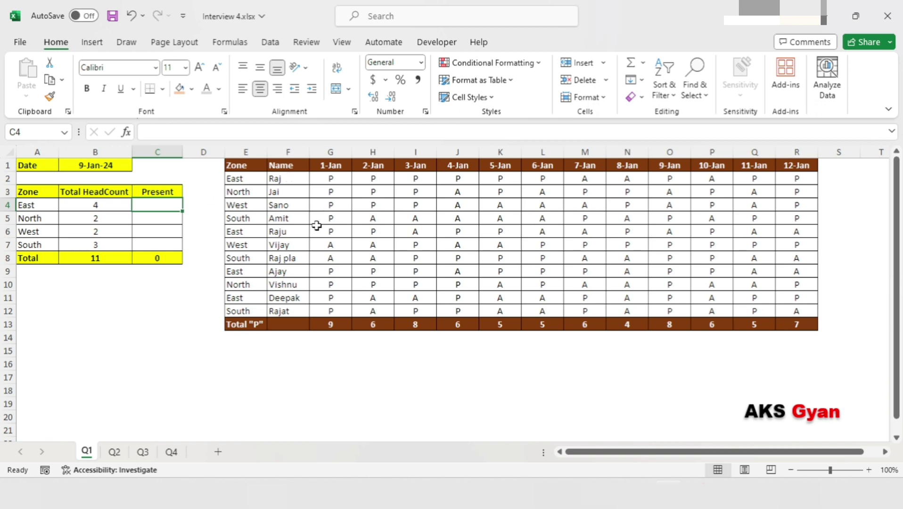
click(289, 153)
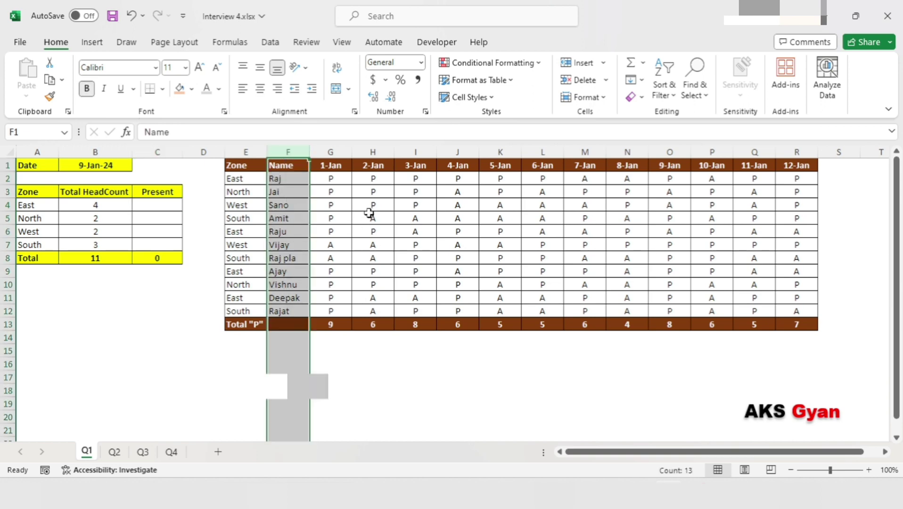
click(342, 192)
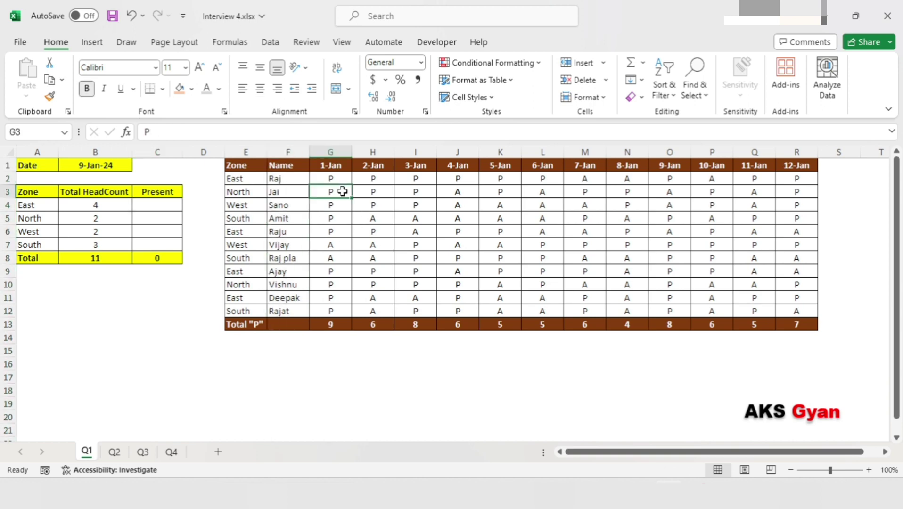
click(401, 191)
click(496, 208)
click(612, 193)
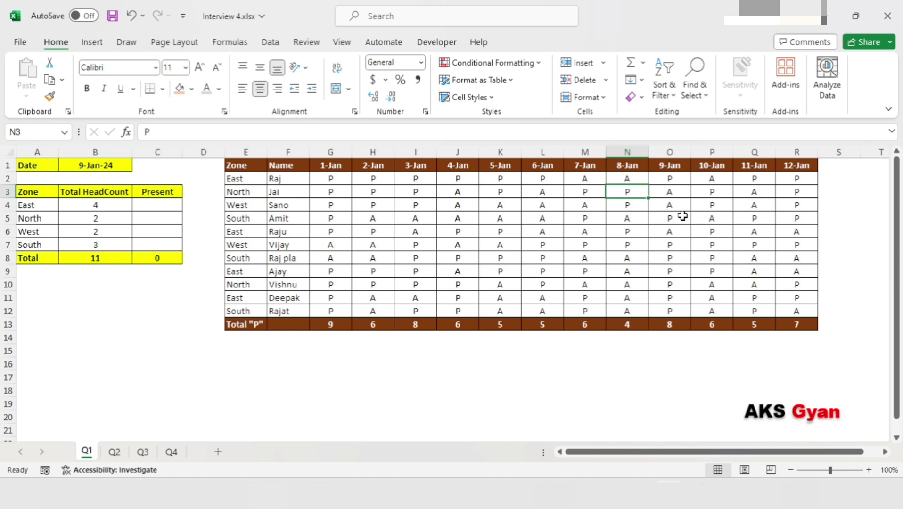
click(158, 209)
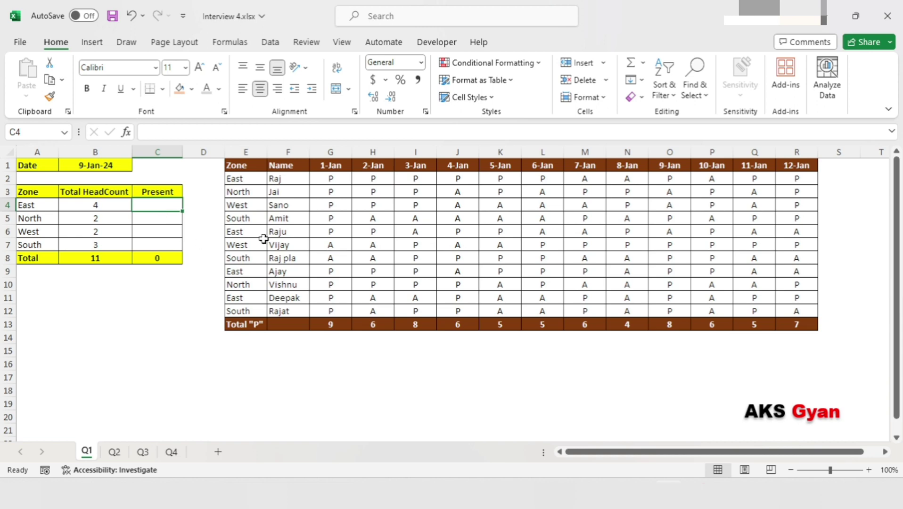
drag(336, 166, 801, 165)
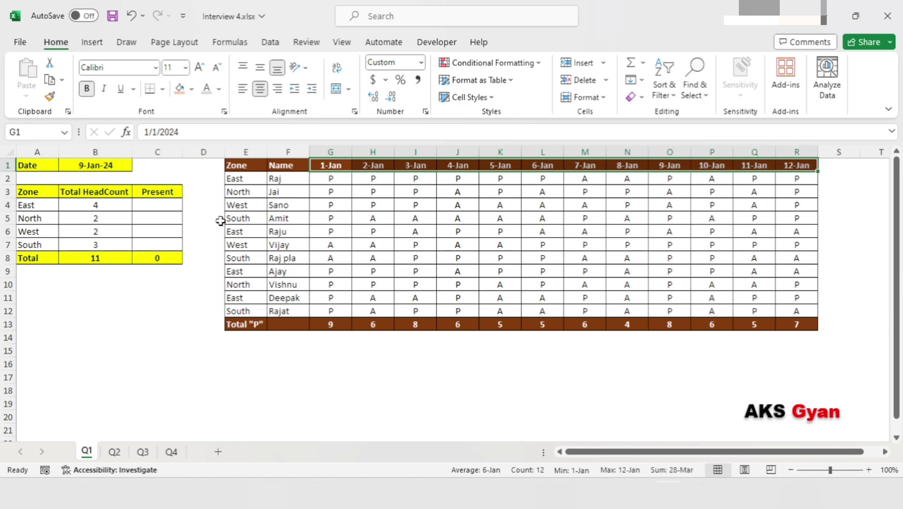
click(174, 217)
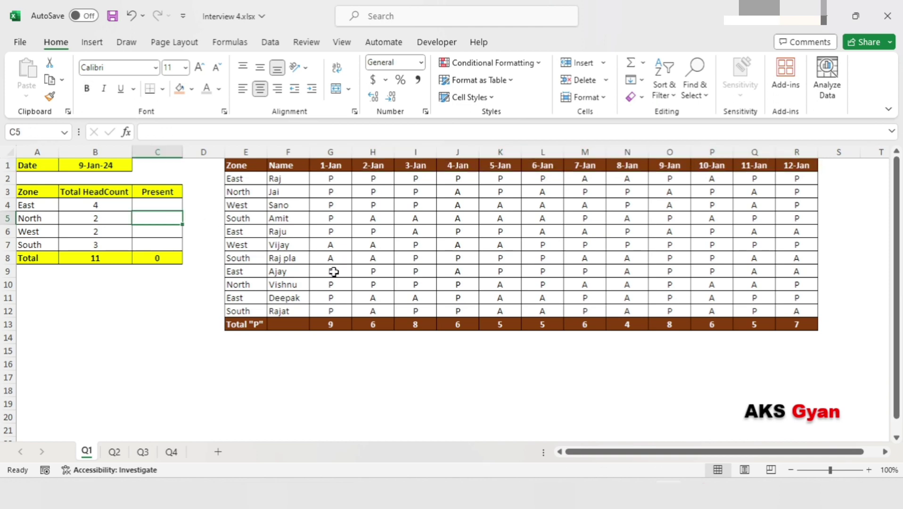
key(Up)
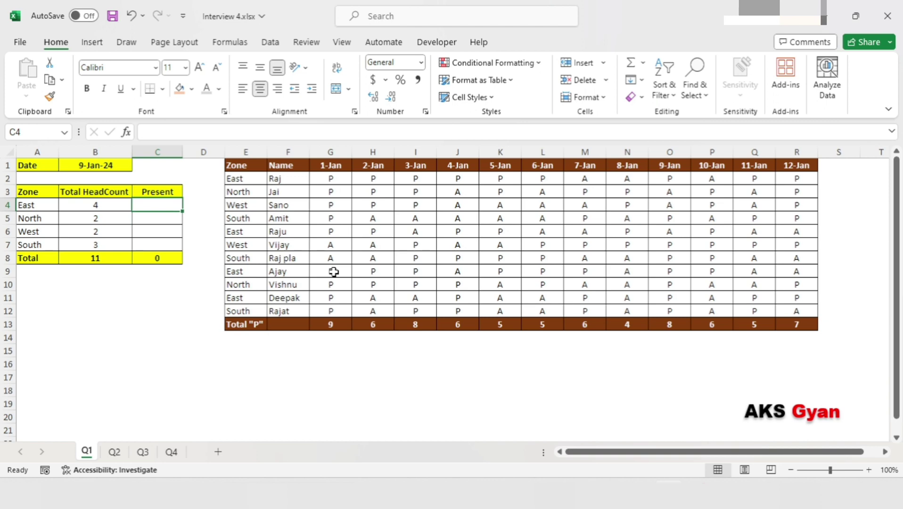
Enter =MATCH($B$1,$G$1:$R$1,0) in C4 to find the date's column position
text(=ma)
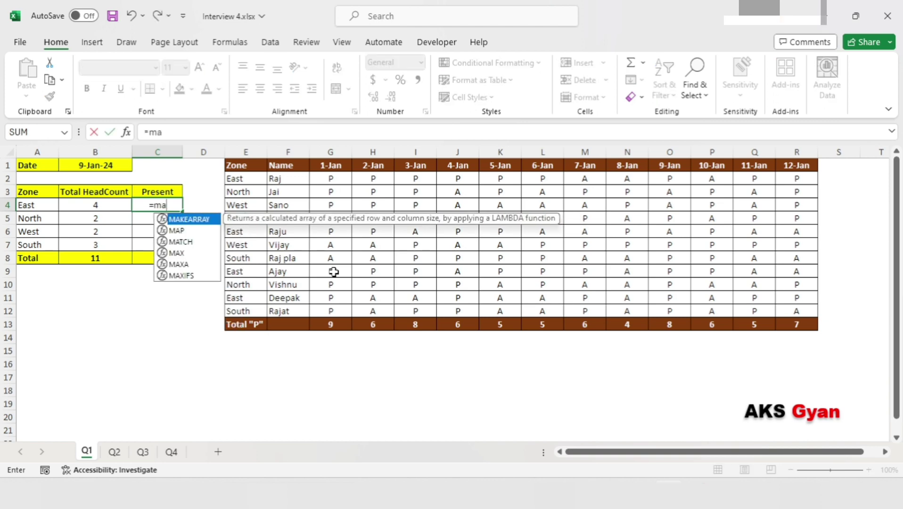
text(t)
key(Tab)
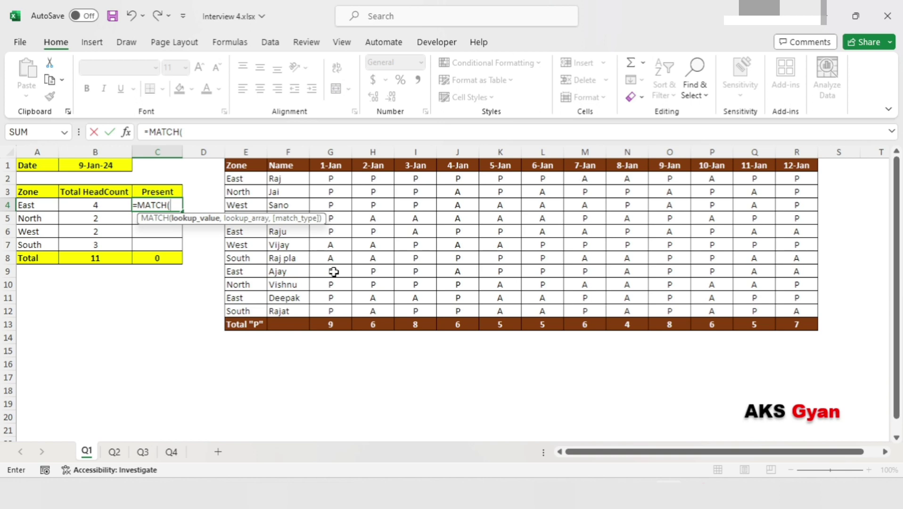
click(115, 166)
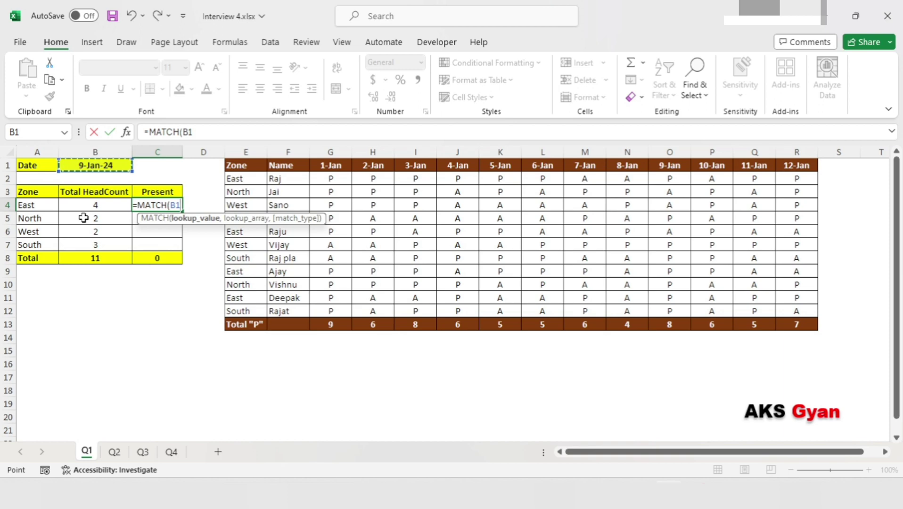
key(F4)
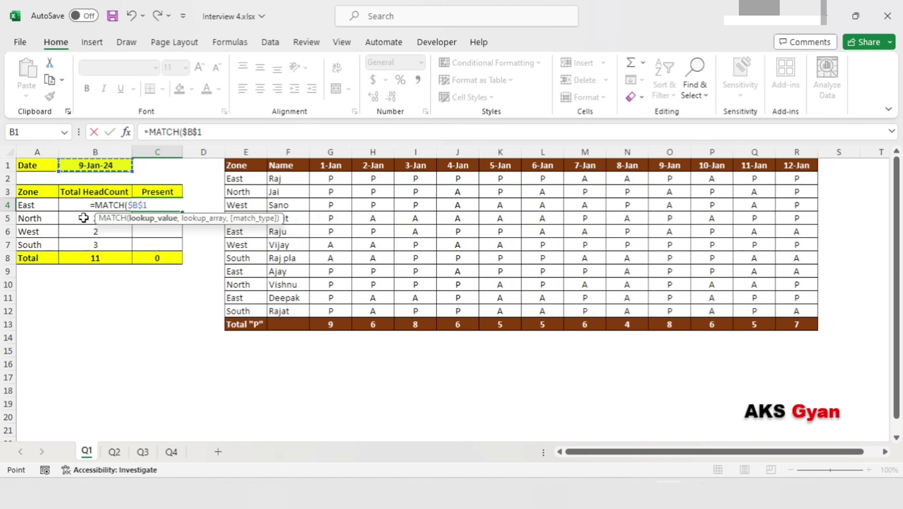
text(,)
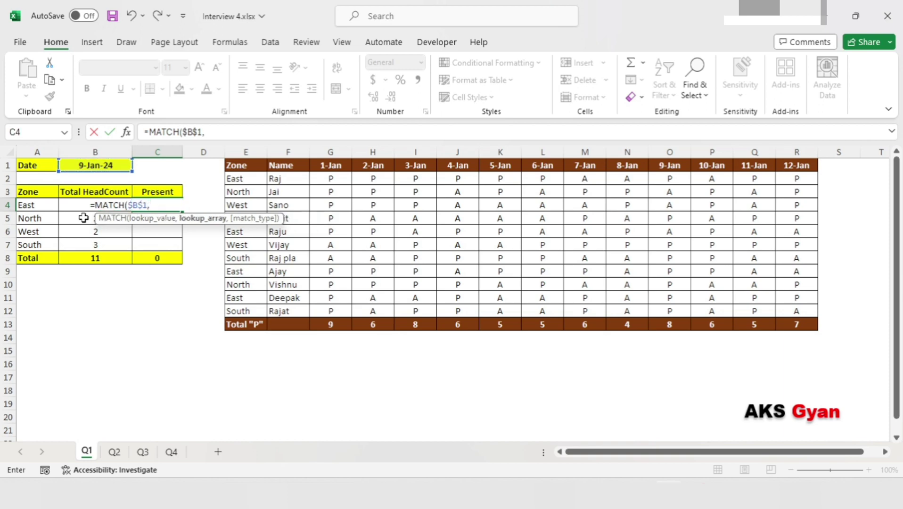
click(278, 163)
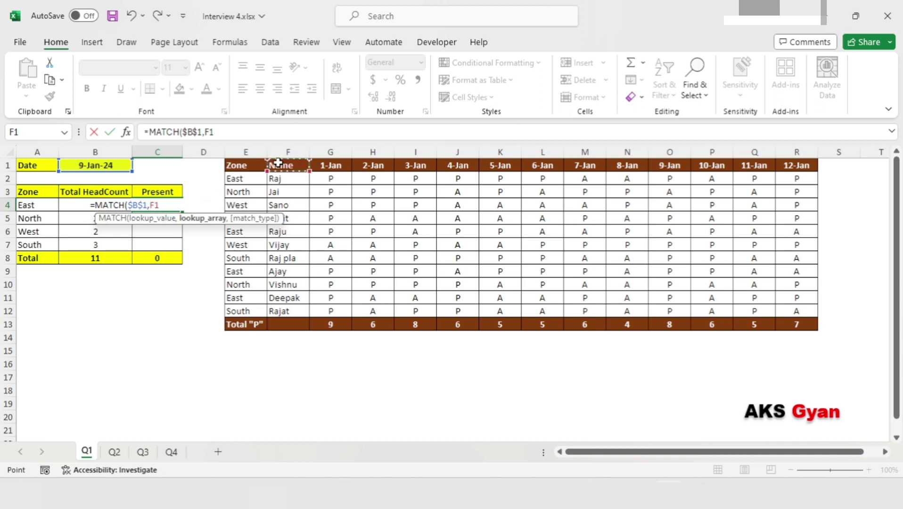
key(Right)
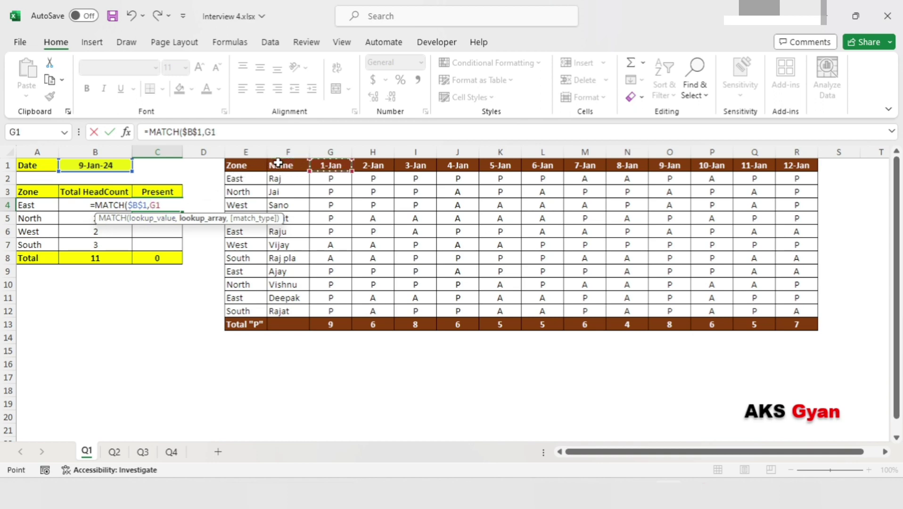
key(ctrl+shift+Right)
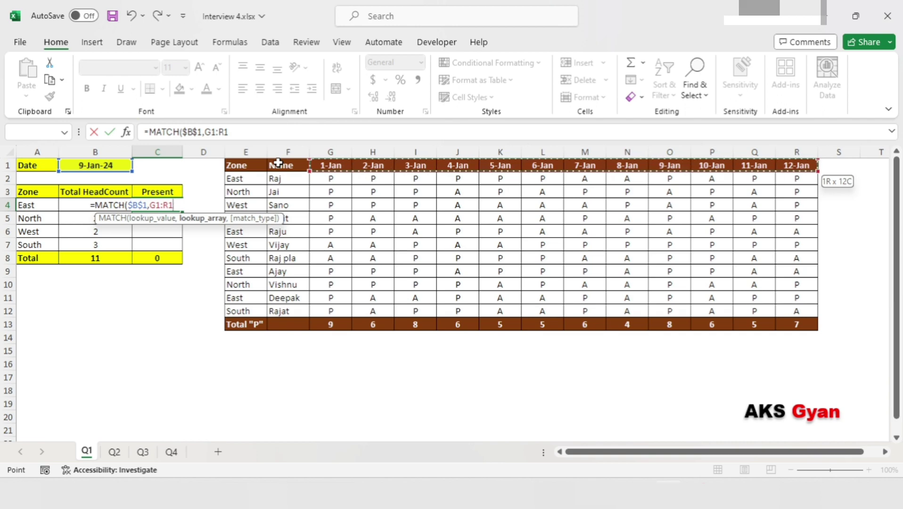
key(F4)
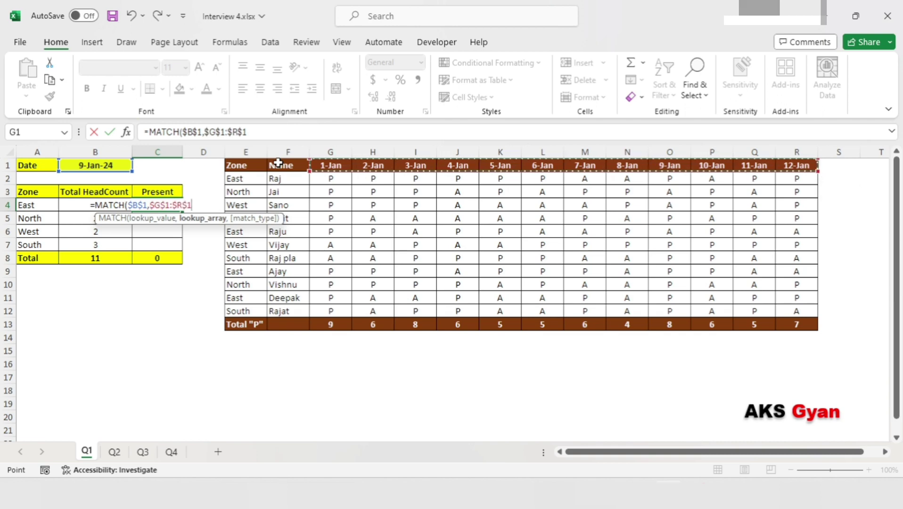
text(,)
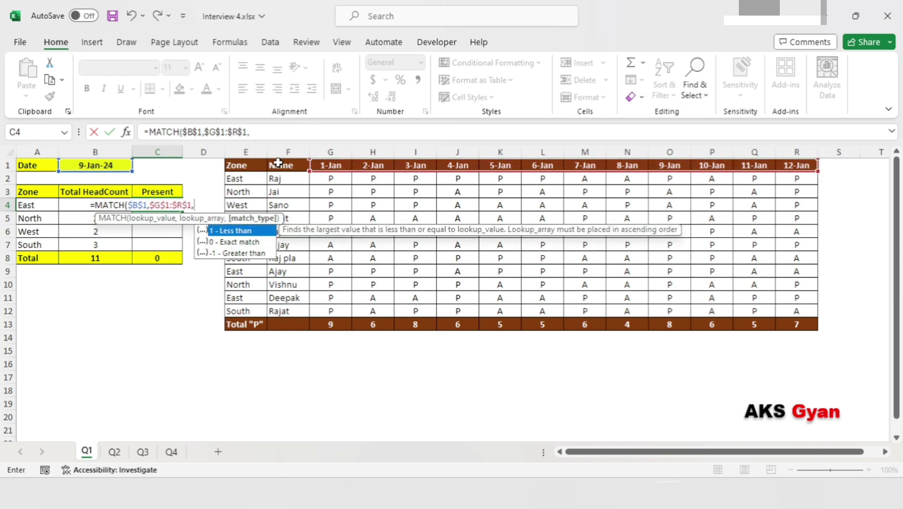
text(0))
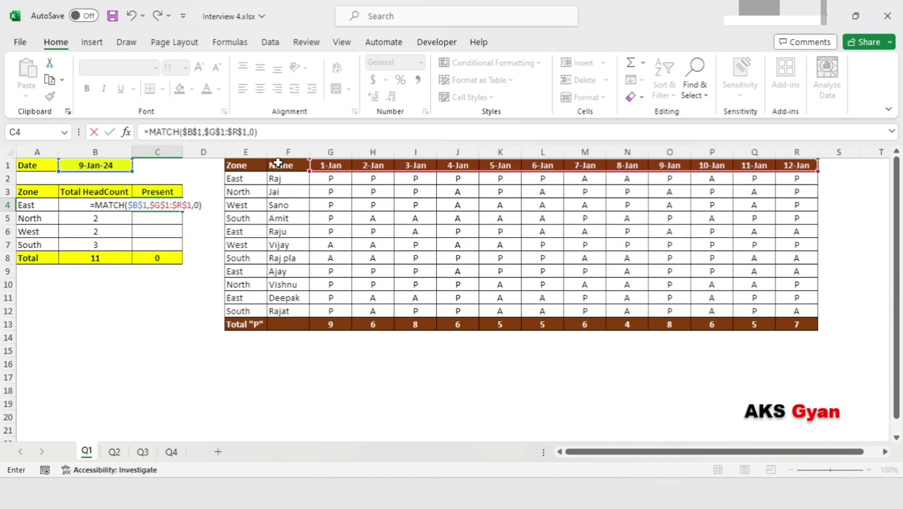
key(ctrl+Return)
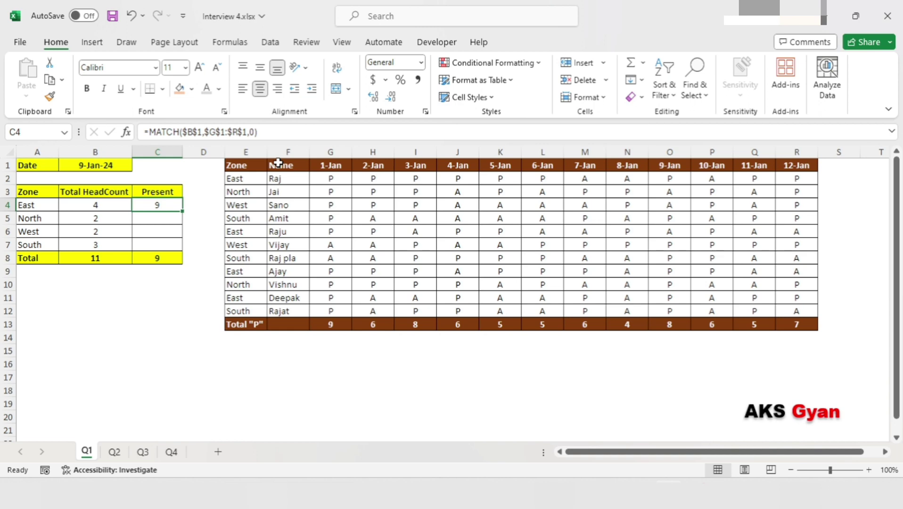
Change the B1 date to 3-Jan-24 from its dropdown list
key(Up)
key(Up)
key(Up)
key(Left)
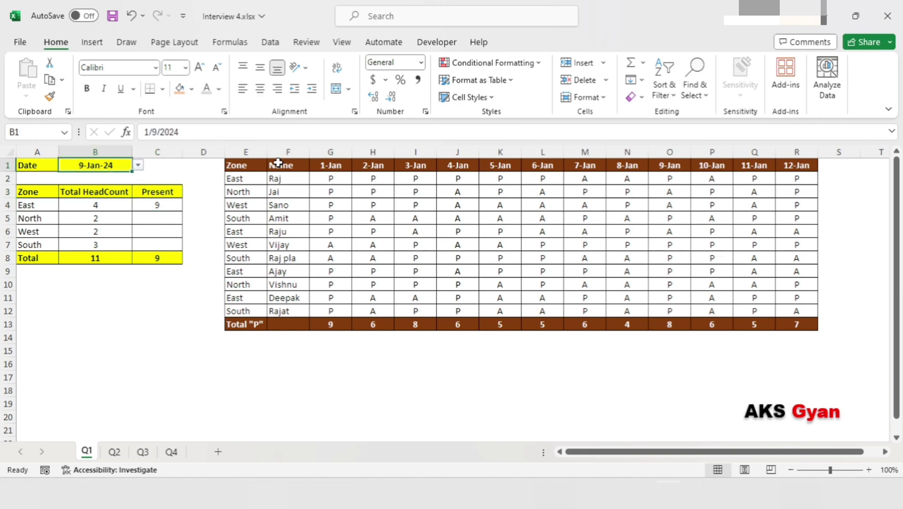
key(alt+Down)
key(Down)
key(Down)
key(Return)
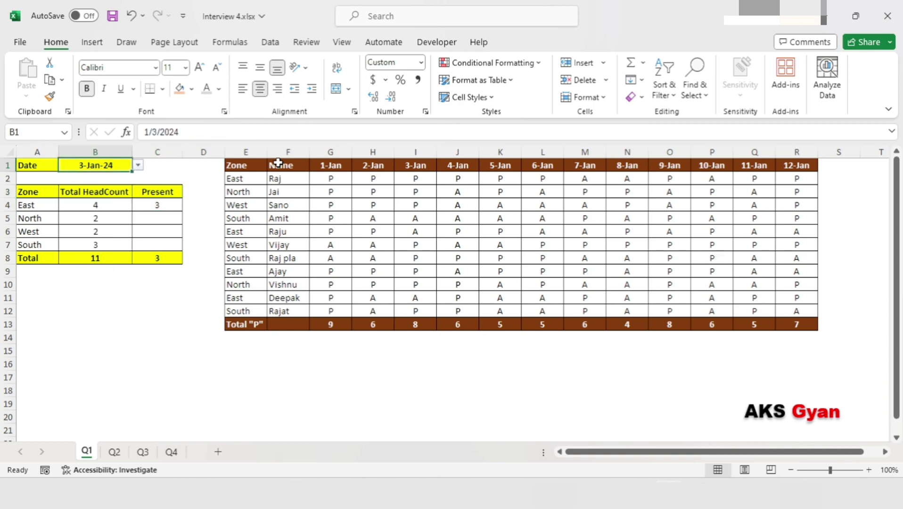
key(Down)
key(Down)
key(Right)
key(Down)
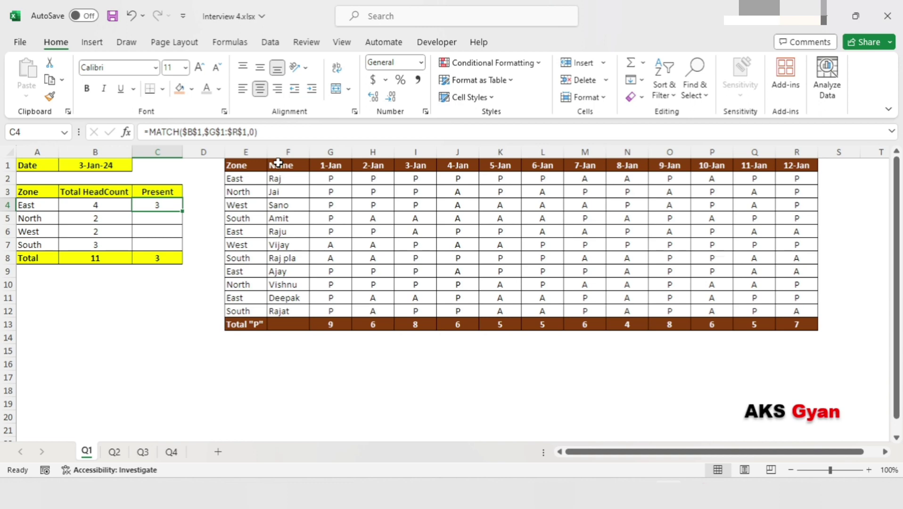
Copy C4's MATCH formula text and start a new =IN formula there
key(F2)
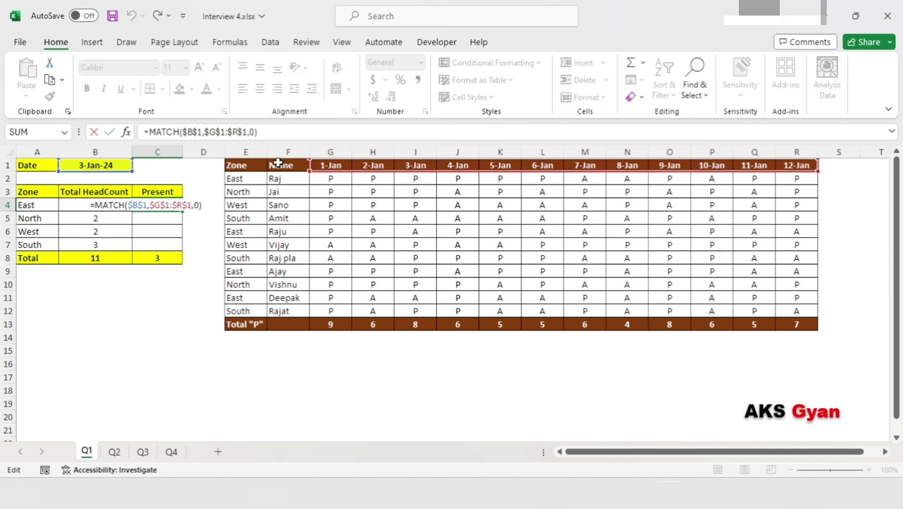
key(shift+Right)
key(ctrl+c)
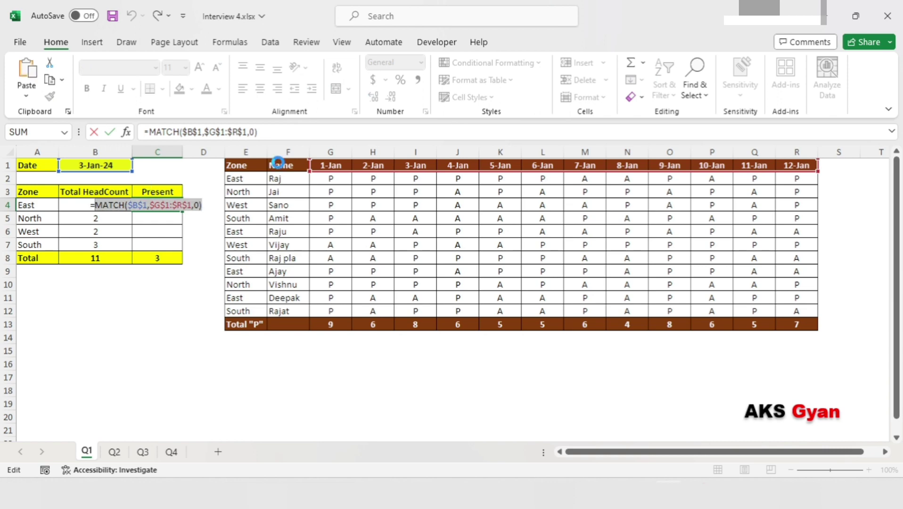
key(Escape)
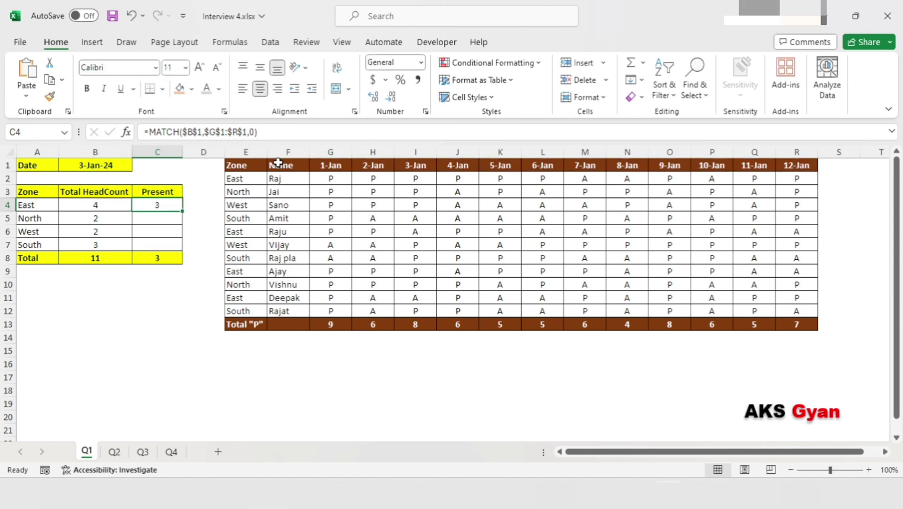
text(=)
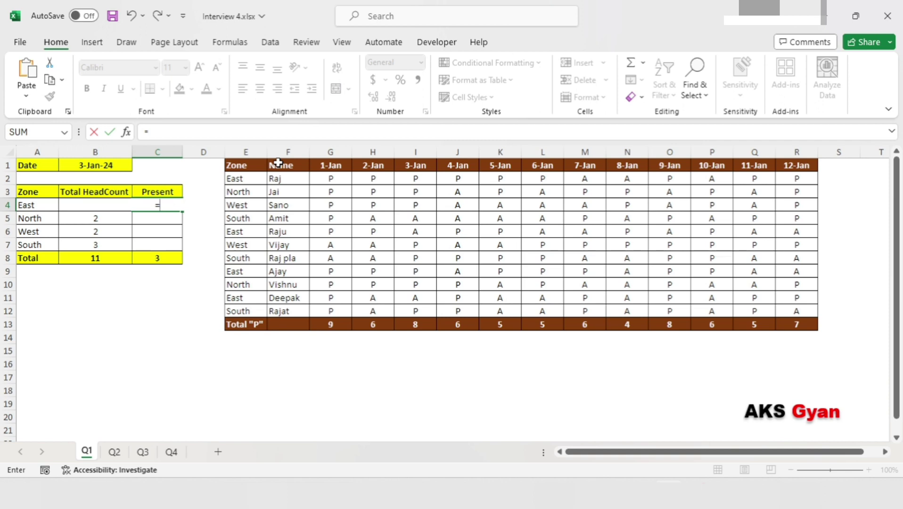
text(in)
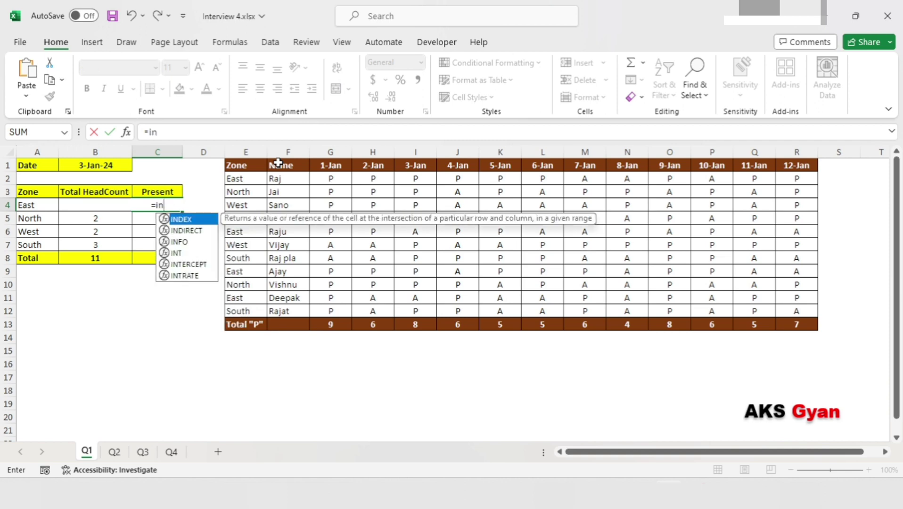
Complete C4 as =INDEX($G$2:$R$12,,MATCH($B$1,$G$1:$R$1,0)), which returns #SPILL!
key(Tab)
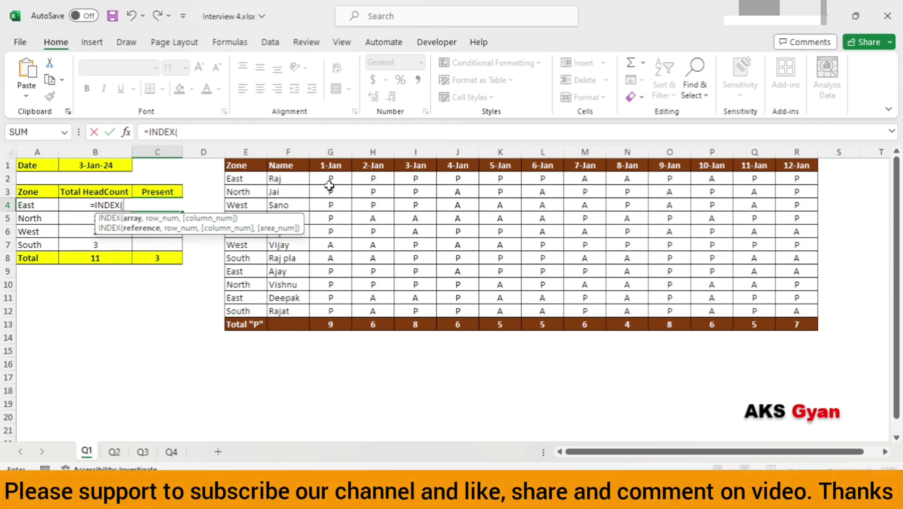
mouse_move(329, 178)
mouse_down()
mouse_move(743, 258)
mouse_move(796, 307)
mouse_up()
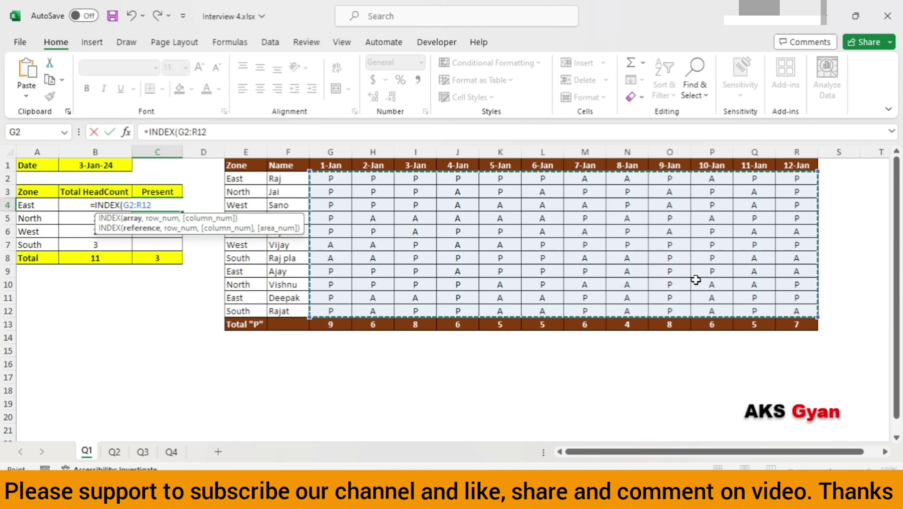
key(F4)
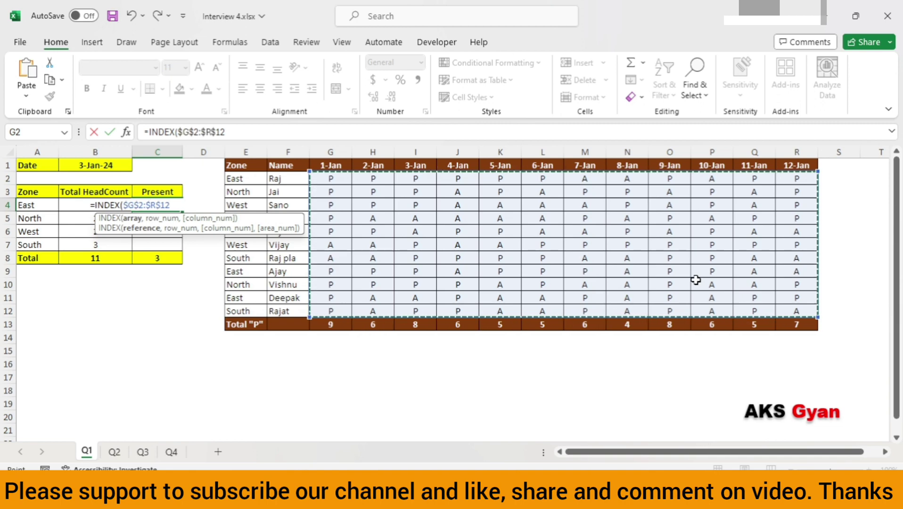
text(,)
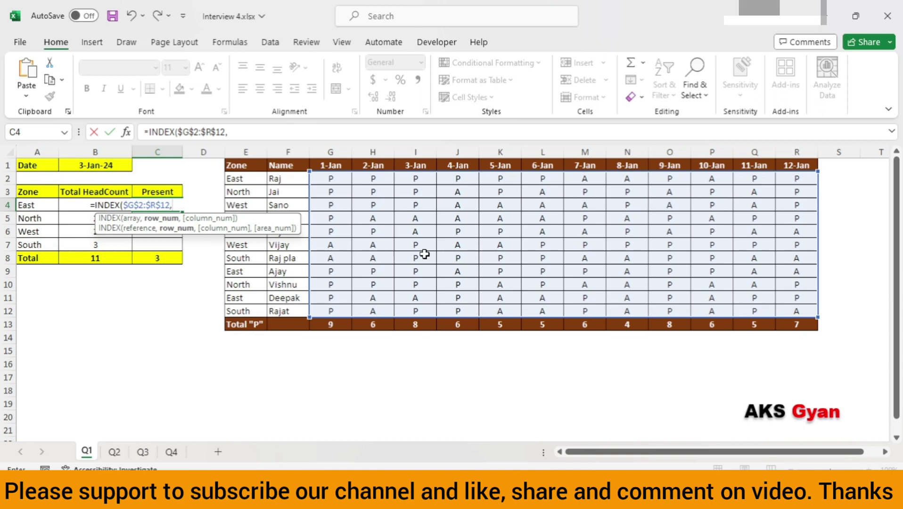
text(,)
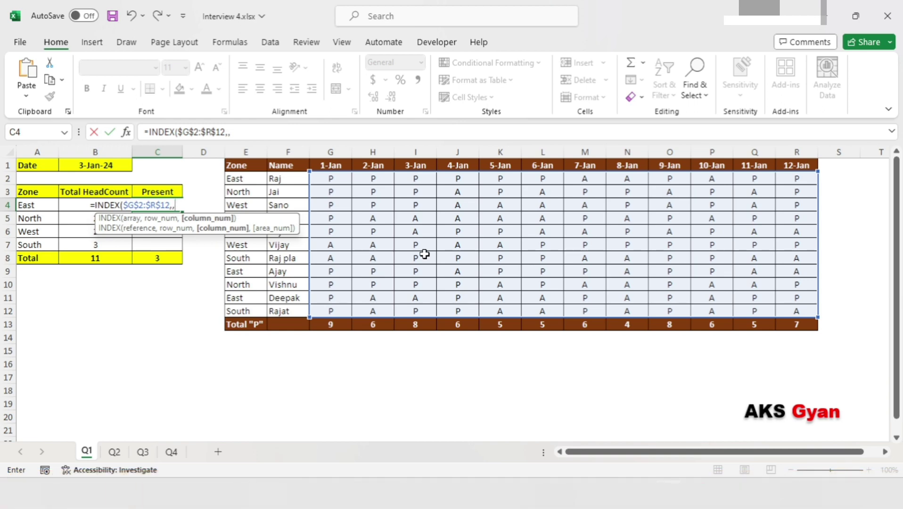
text(MATCH($B$1,$G$1:$R$1,0))
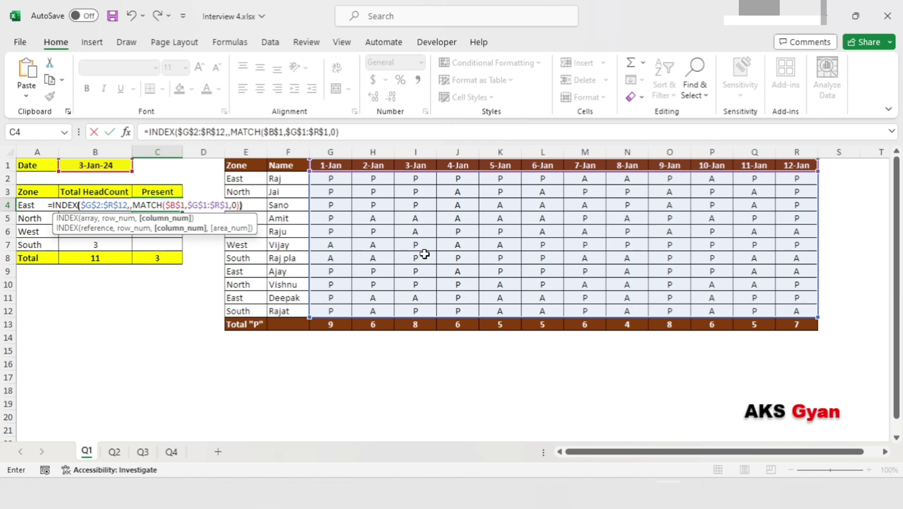
text())
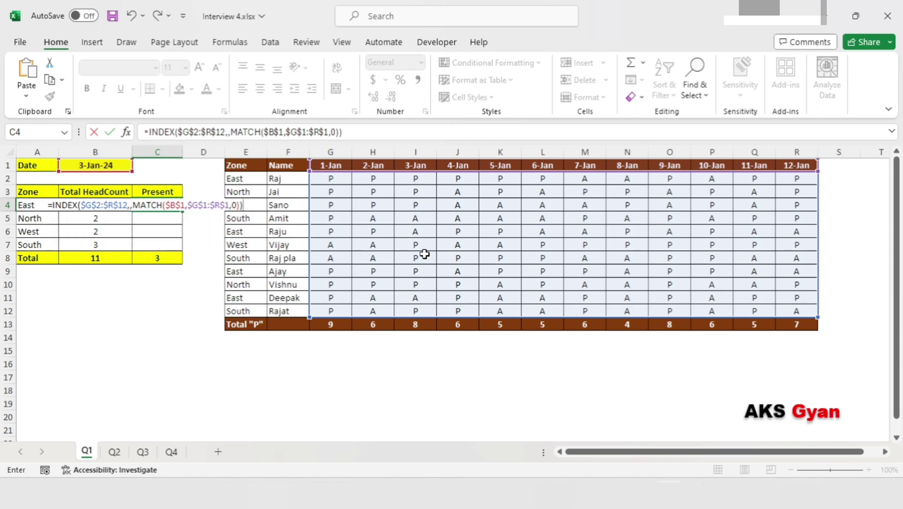
key(ctrl+Return)
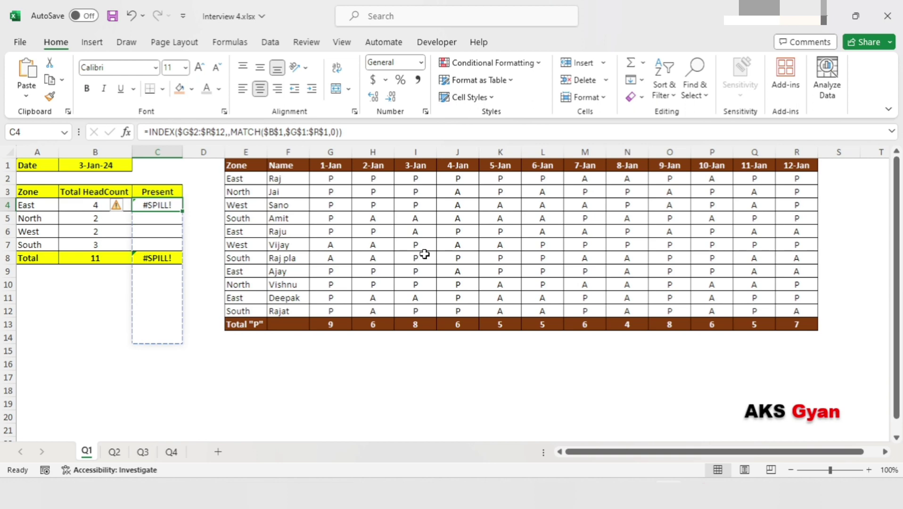
Delete the C8 total so C4's attendance marks spill down to C14
key(Down)
key(Down)
key(Down)
key(Down)
key(Delete)
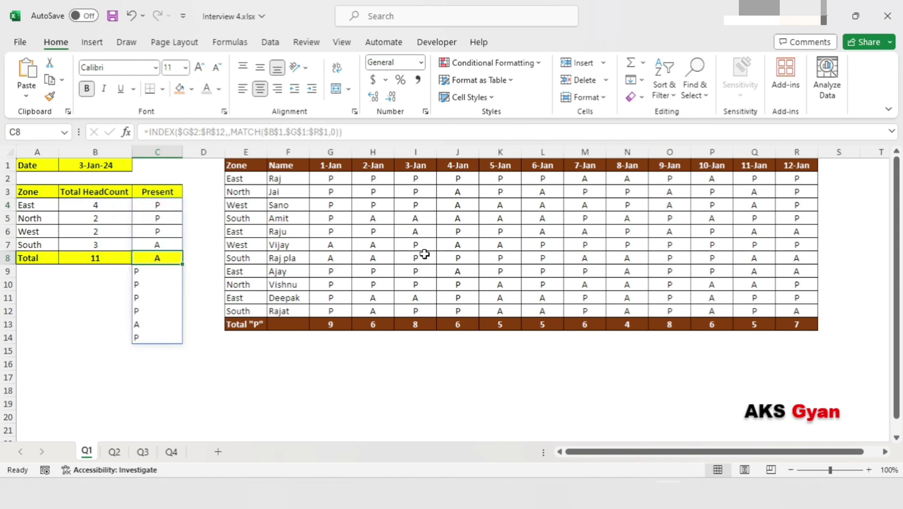
key(Up)
key(Up)
key(Up)
key(ctrl+shift+Down)
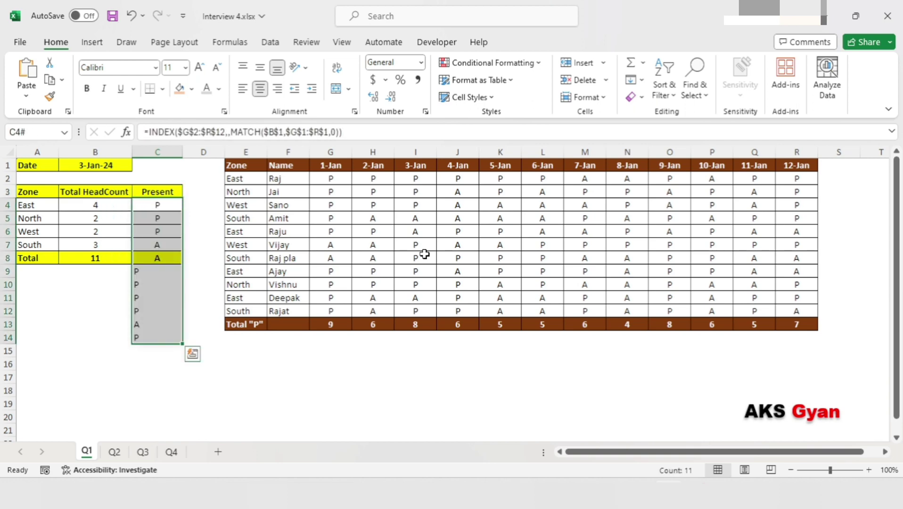
key(ctrl+shift+Up)
Set the B1 date to 4-Jan-24 from its dropdown list
key(Up)
key(Up)
key(Up)
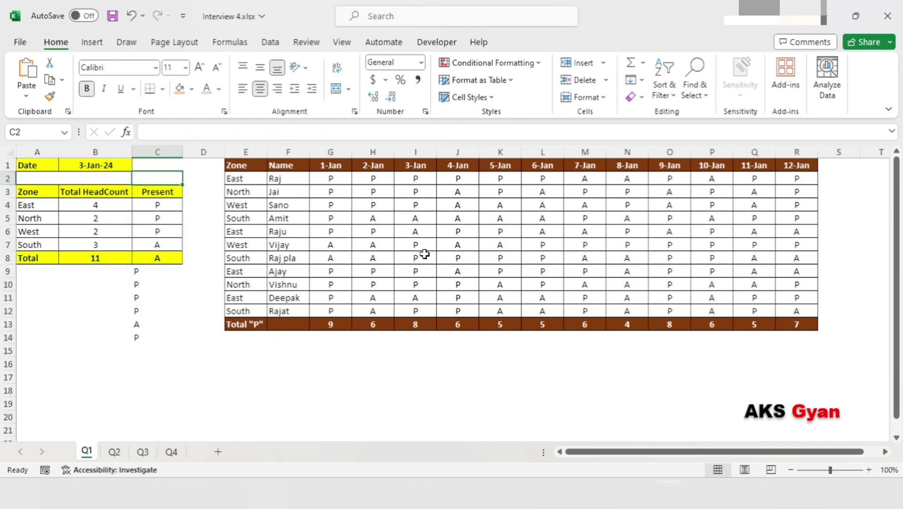
key(Left)
key(alt+Down)
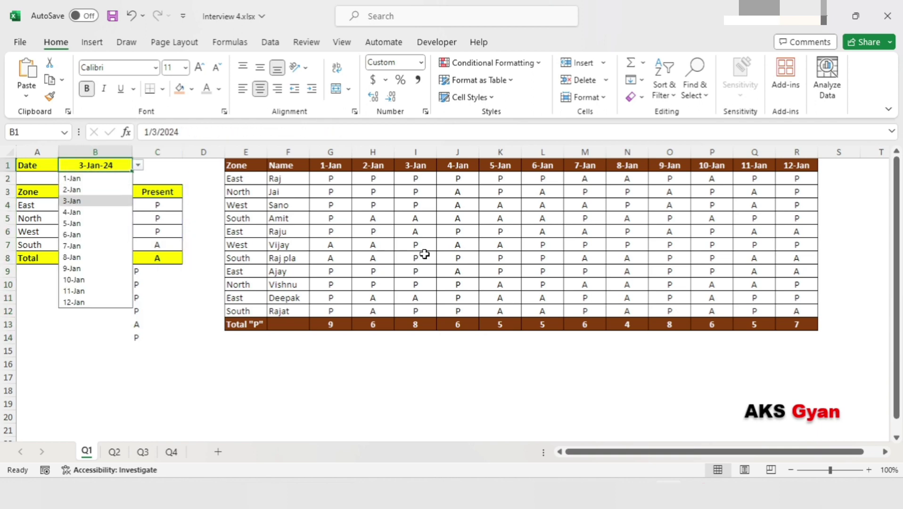
key(Escape)
key(alt+Down)
key(Down)
key(Return)
key(Down)
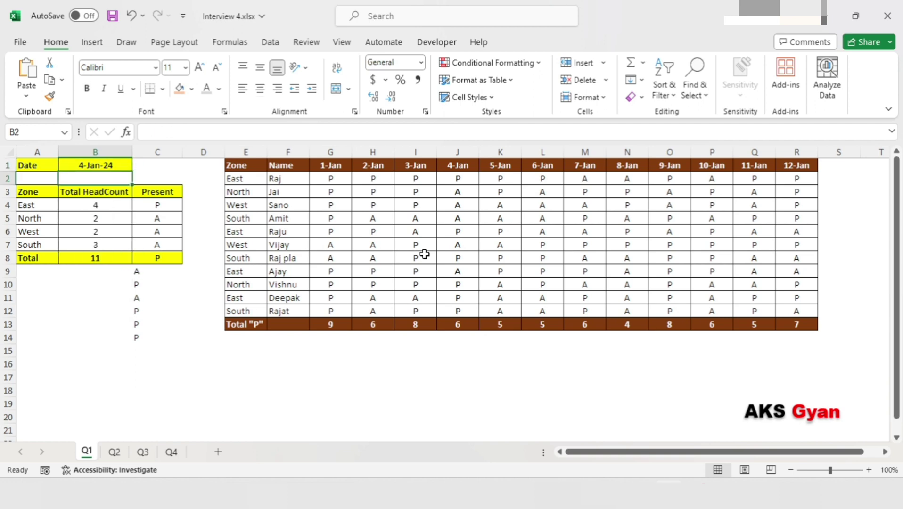
Compare grid attendance with the spilled marks, then edit C4's formula in the formula bar
click(333, 179)
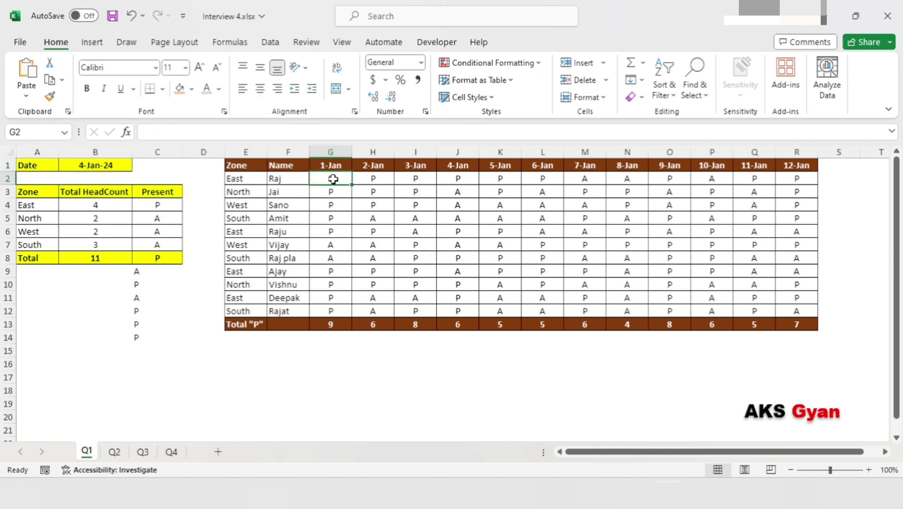
click(403, 195)
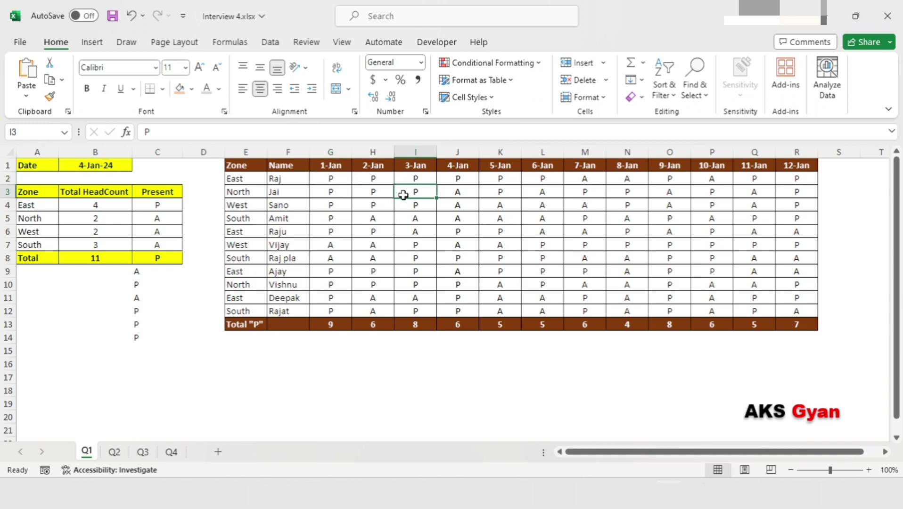
click(453, 202)
click(164, 216)
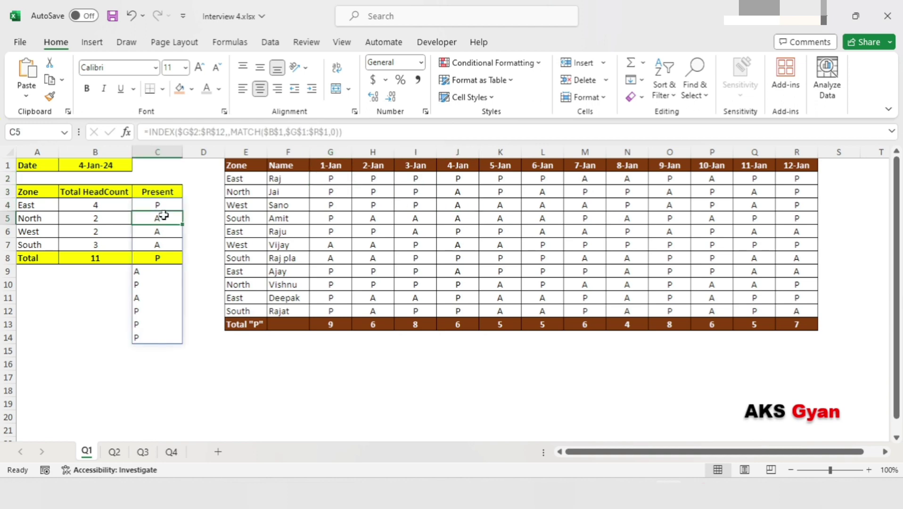
key(Up)
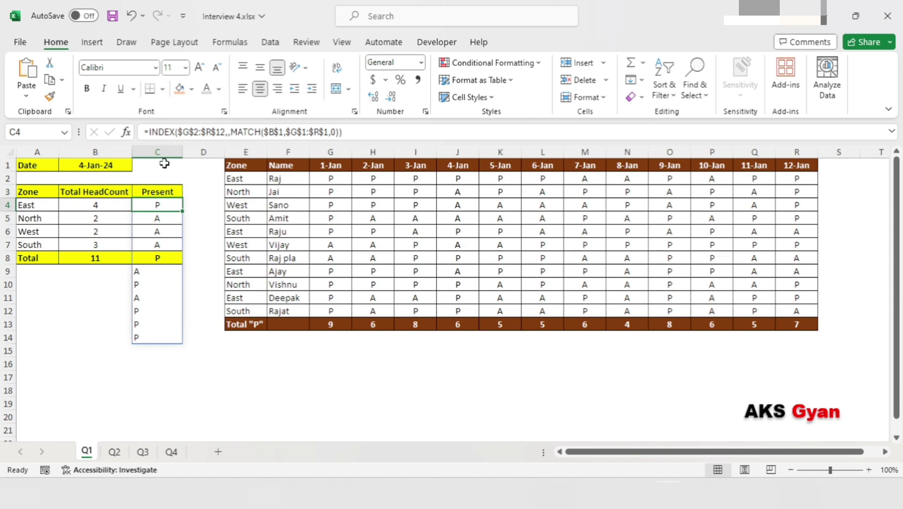
click(150, 132)
click(151, 132)
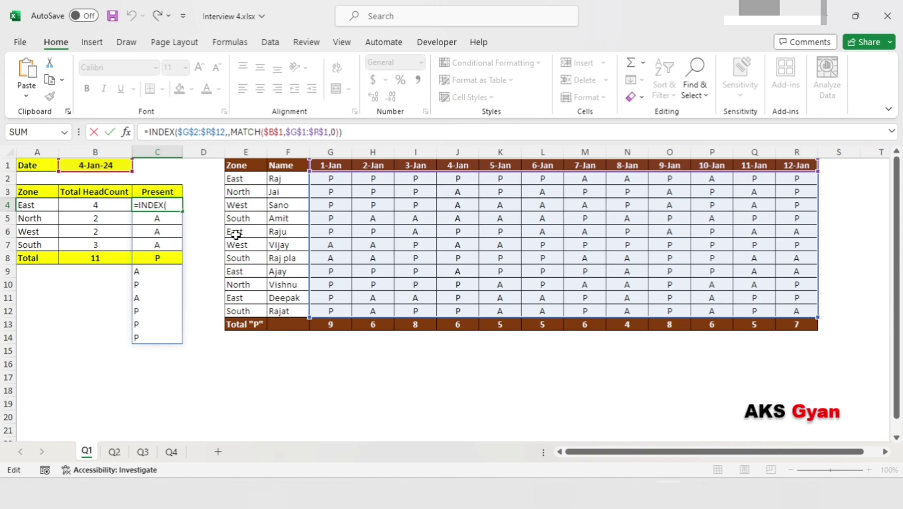
Wrap C4's INDEX/MATCH formula inside COUNTIFS
text(coun)
key(Down)
key(Down)
key(Down)
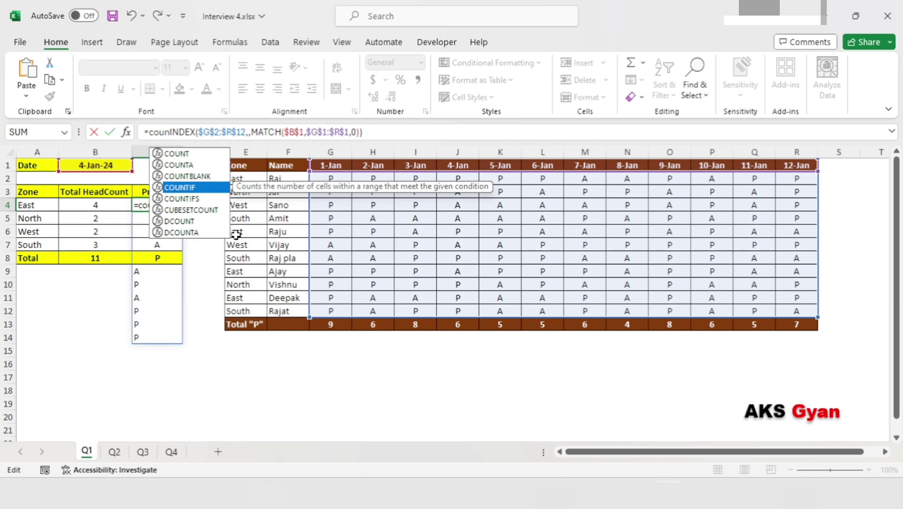
key(Down)
key(Tab)
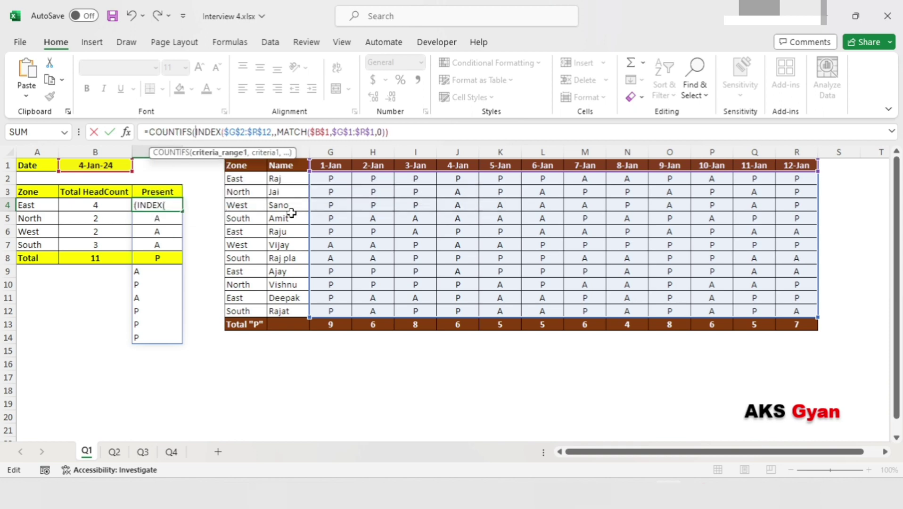
Add the "P" criterion and the $E$2:$E$12 range matched against $A4
click(405, 131)
text(,)
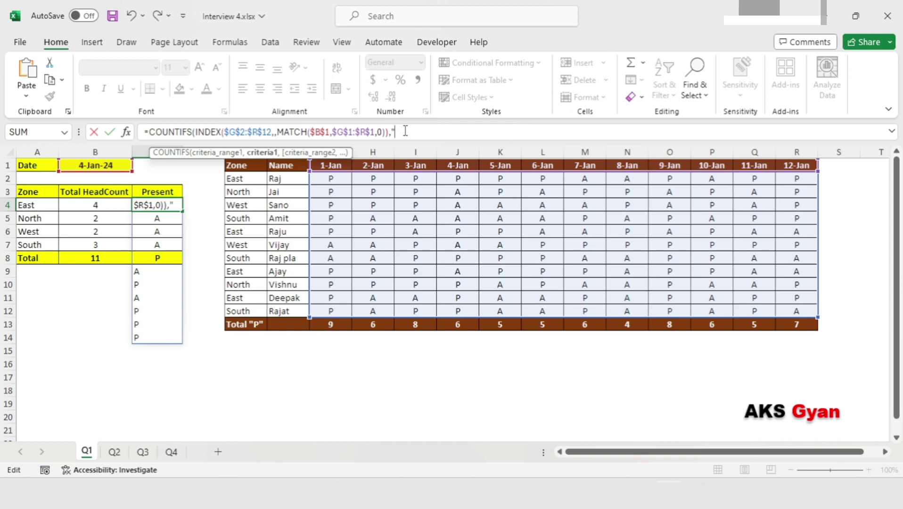
text("P)
text(")
text(,)
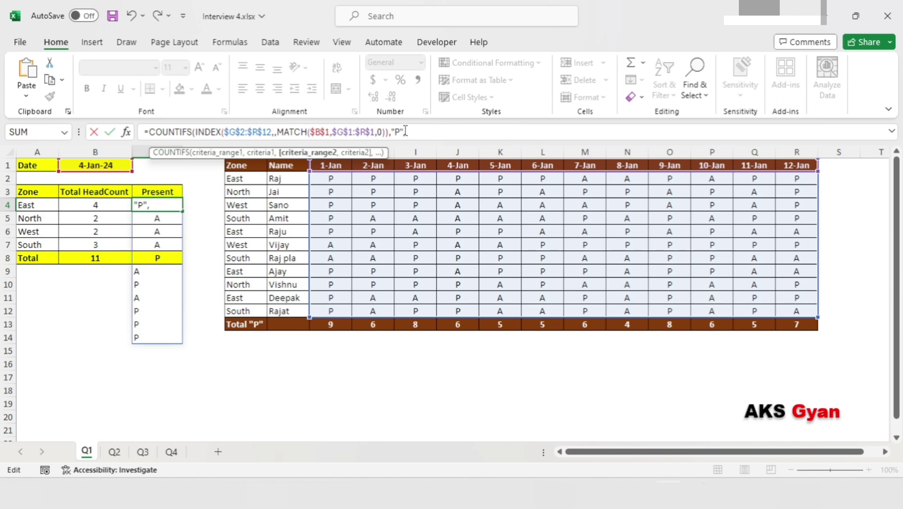
click(238, 177)
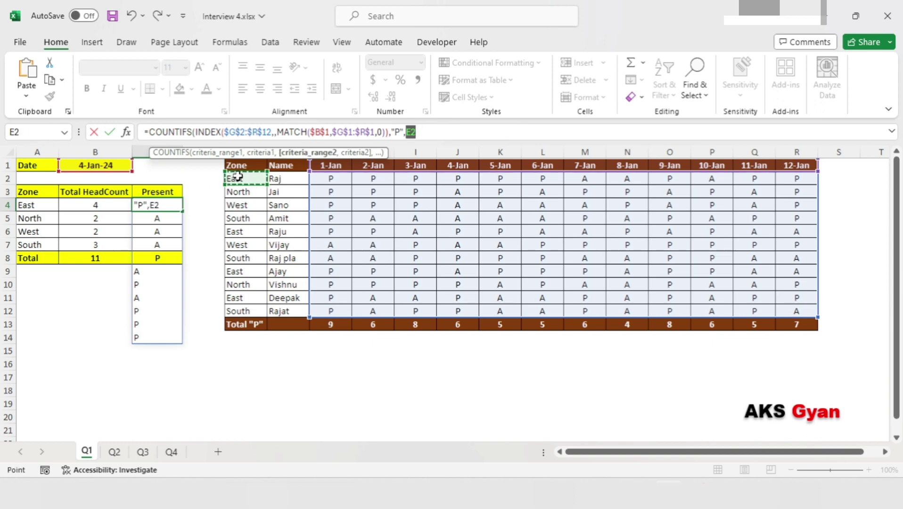
key(ctrl+shift+Down)
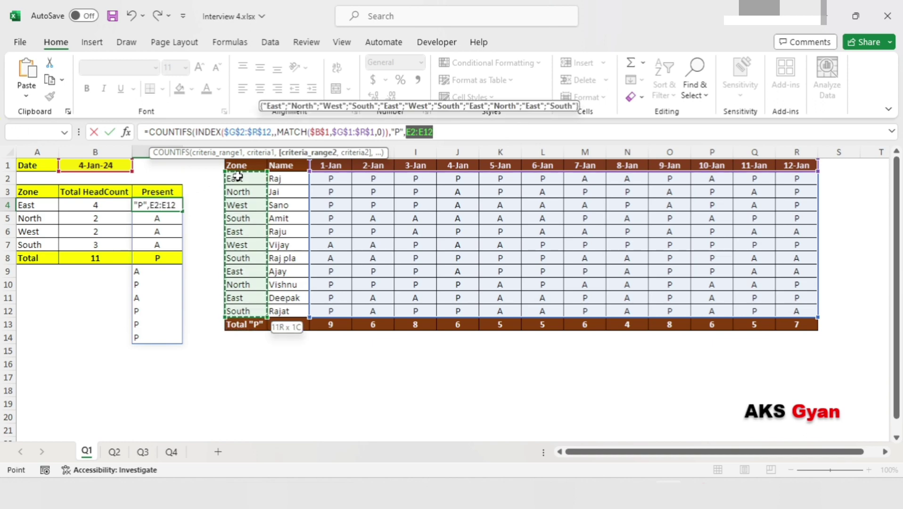
key(F4)
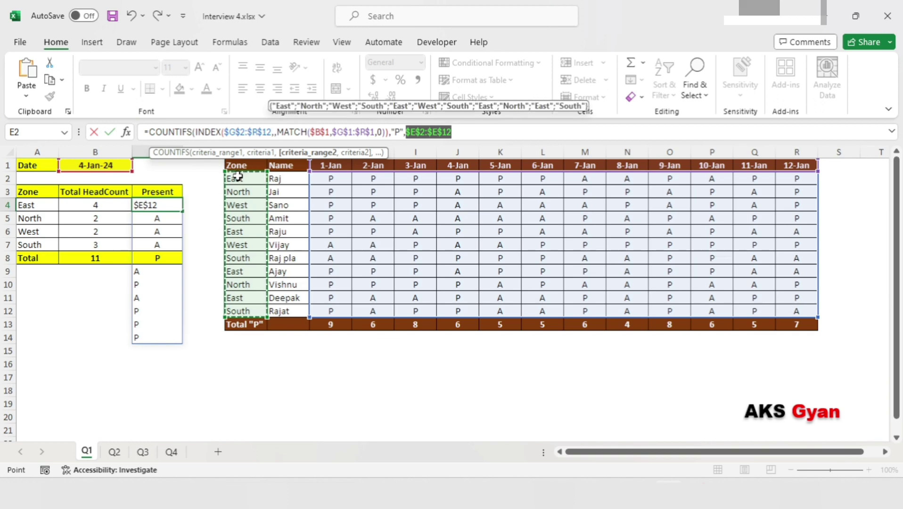
text(,)
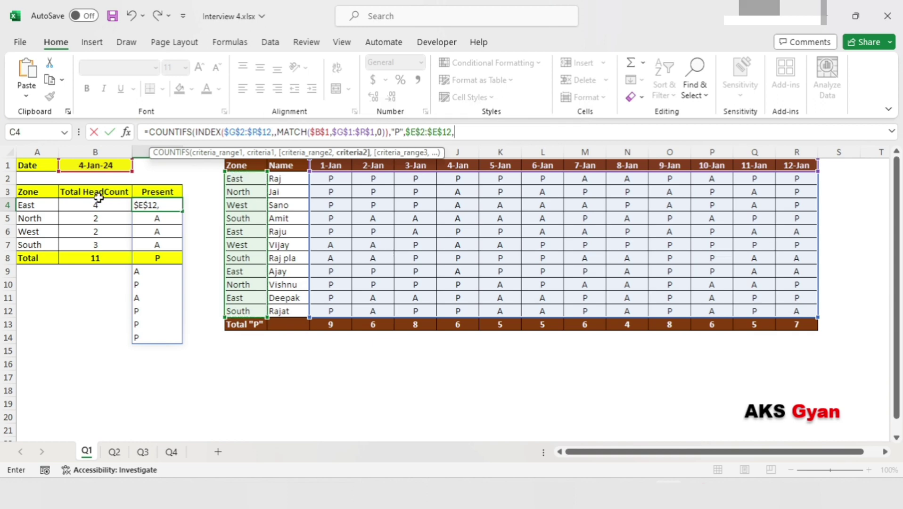
click(46, 204)
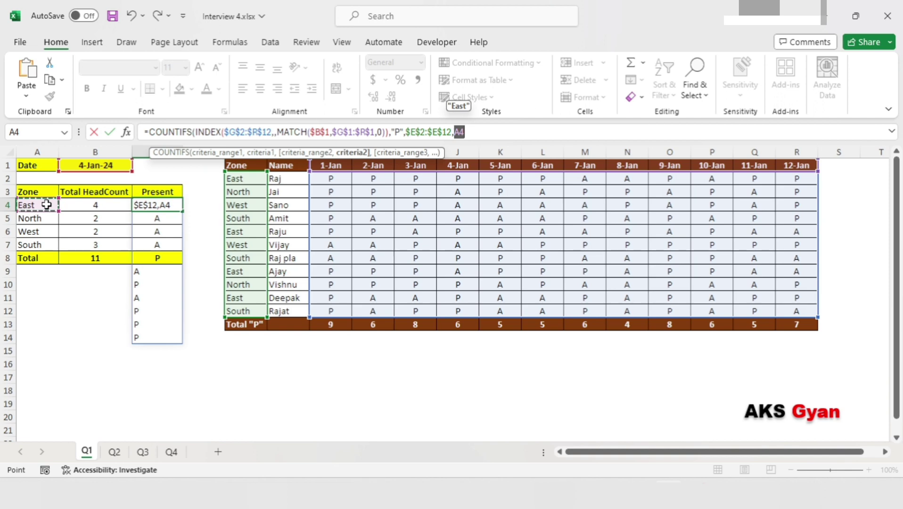
key(F4)
key(F4)
key(F4)
Commit C4's Present count and fill it down through C7
text())
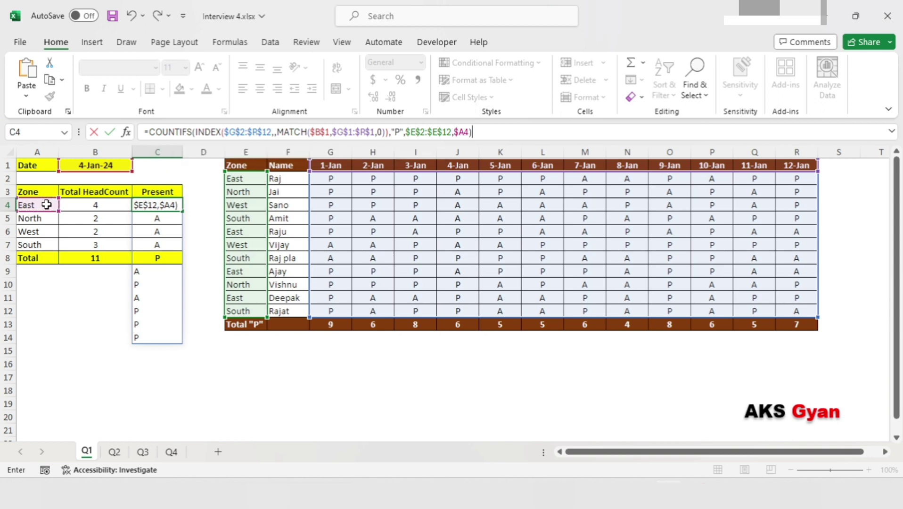
key(Return)
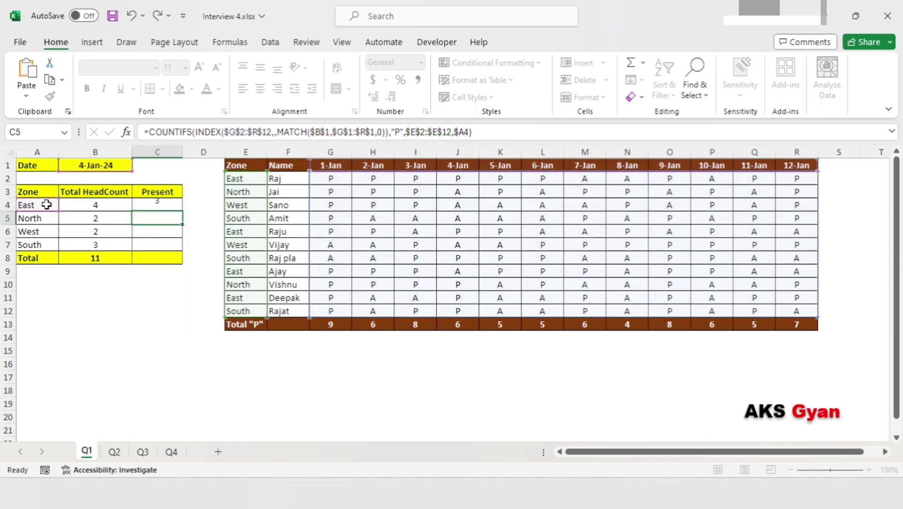
key(Up)
key(shift+Down)
key(shift+Down)
key(shift+Down)
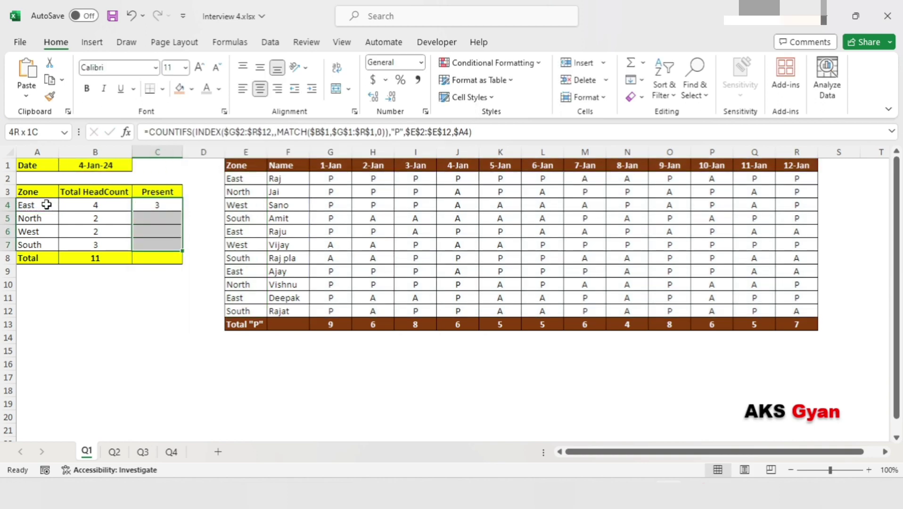
key(ctrl+d)
Copy B8's SUM total into C8, giving =SUM(C4:C7) = 6
key(Left)
key(Down)
key(Down)
key(Down)
key(Down)
key(ctrl+c)
key(Right)
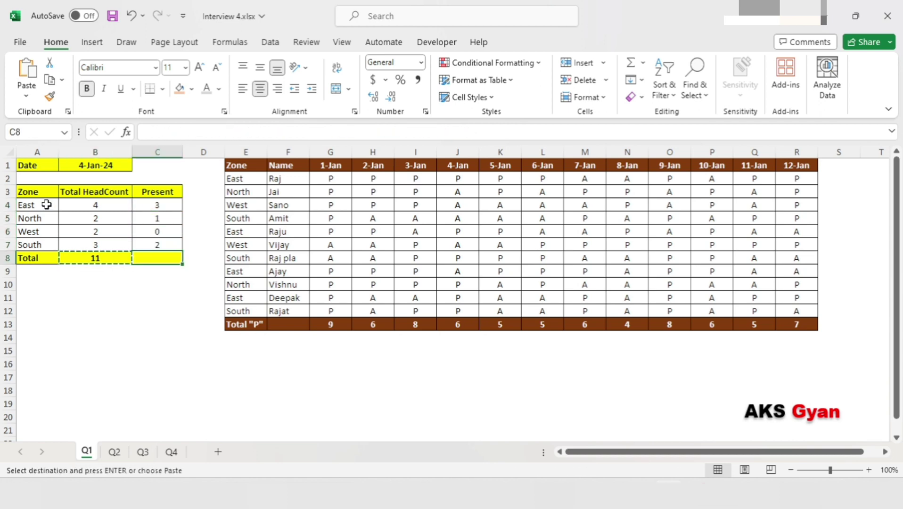
key(ctrl+v)
key(Escape)
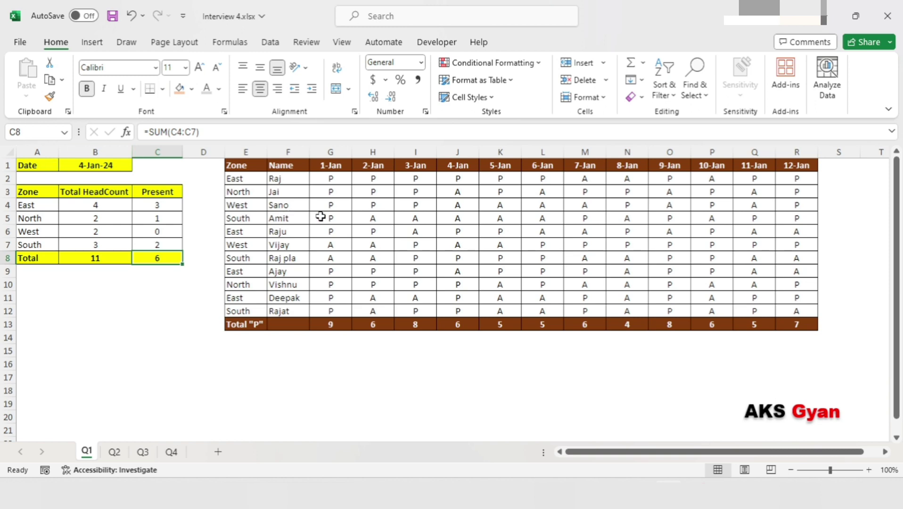
Check the 4-Jan attendance entries, then reopen B1's date list
click(459, 339)
click(458, 311)
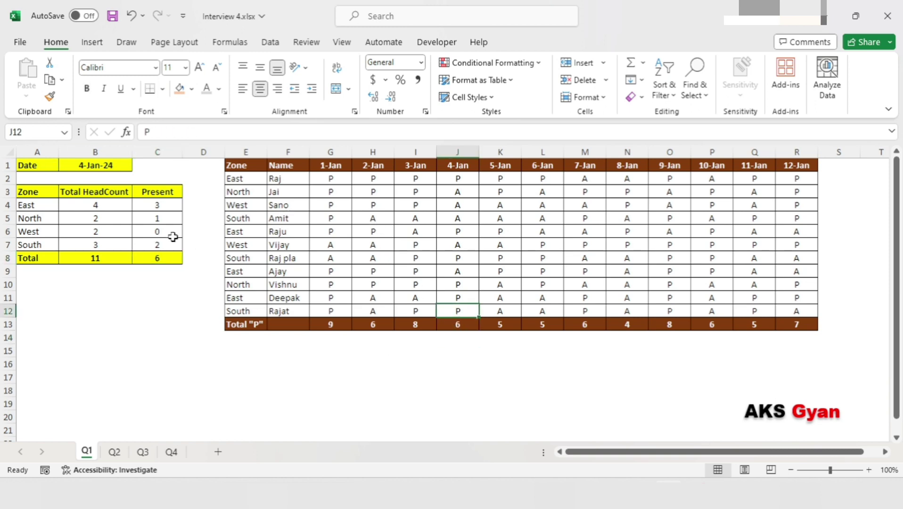
click(162, 174)
key(Left)
key(Up)
key(alt+Down)
Switch B1's date from the validation list to 6-Jan, then 5-Jan, and finally 9-Jan
key(Down)
key(Down)
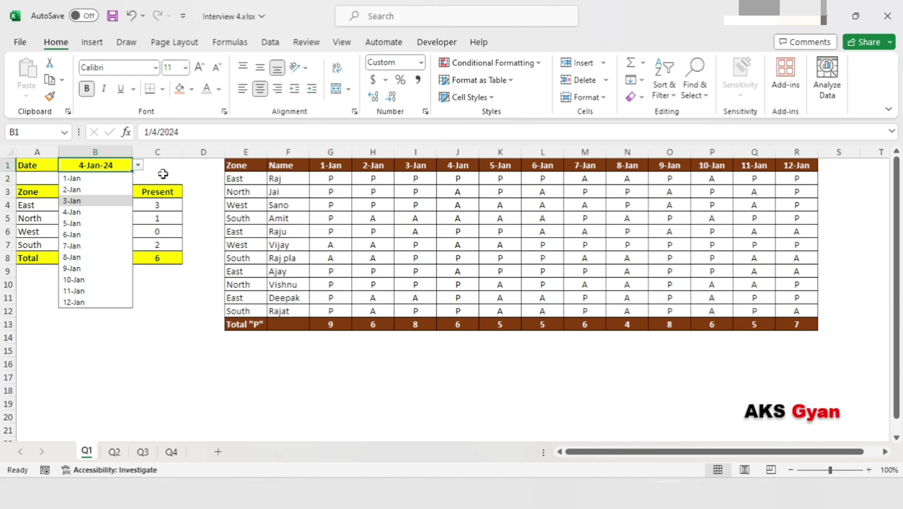
key(Down)
key(Down)
key(Down)
key(Return)
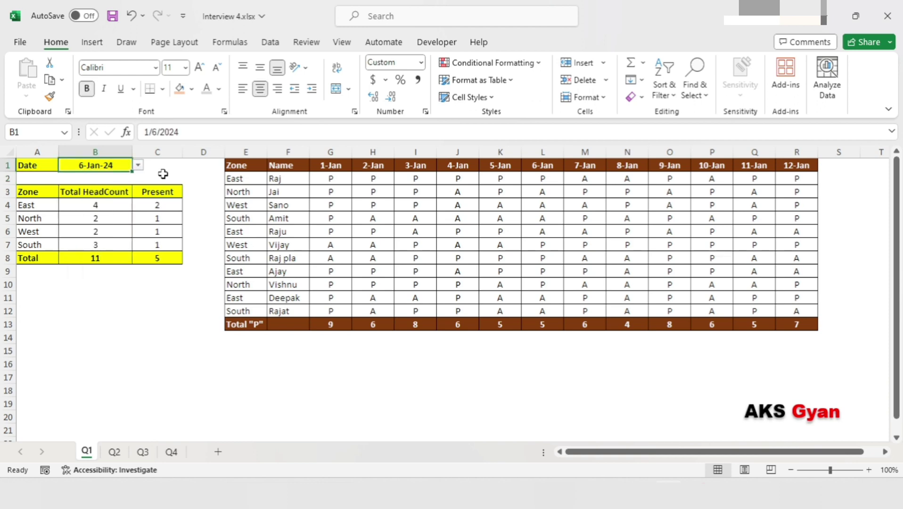
key(alt+Down)
key(Down)
key(Down)
key(Down)
key(Down)
key(Return)
key(alt+Down)
key(Down)
key(Down)
key(Down)
key(Down)
key(Down)
key(Return)
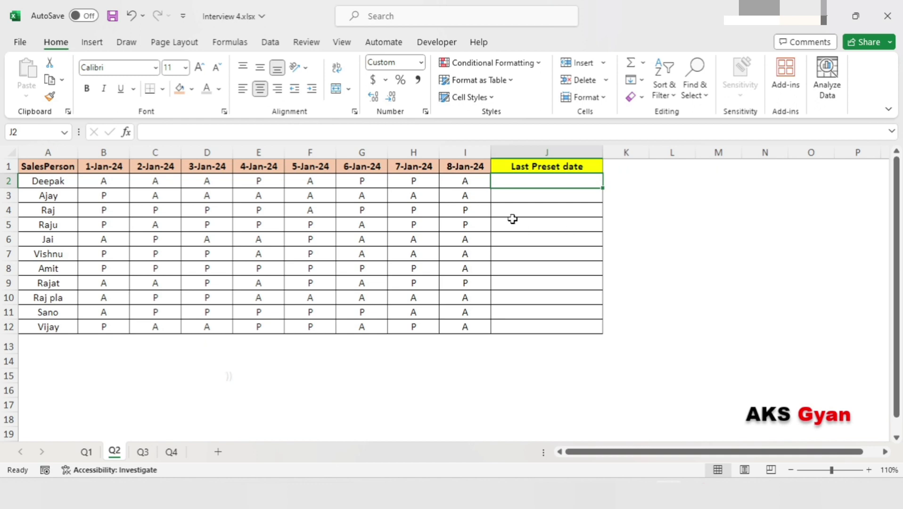
click(533, 213)
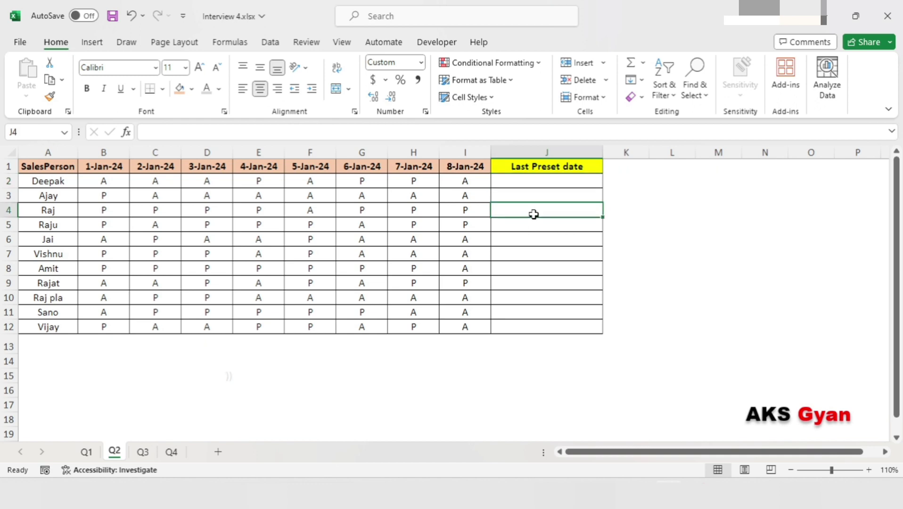
click(533, 181)
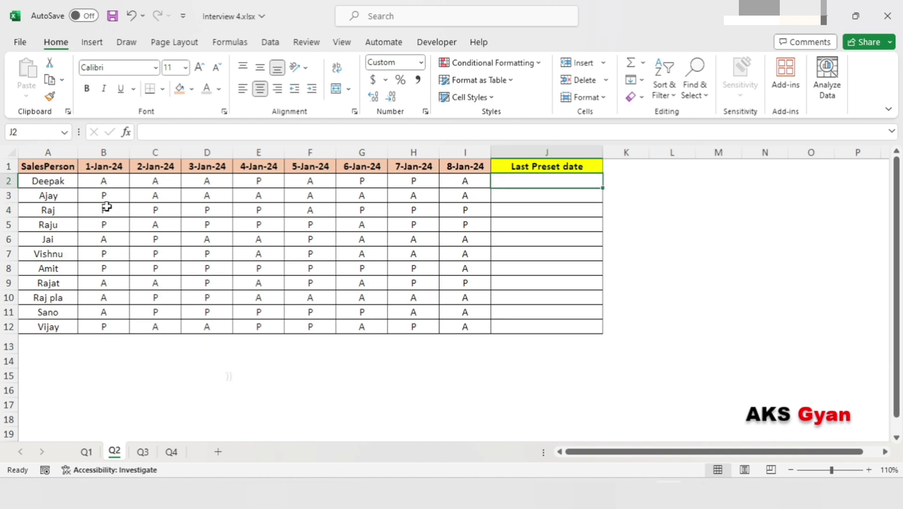
click(56, 198)
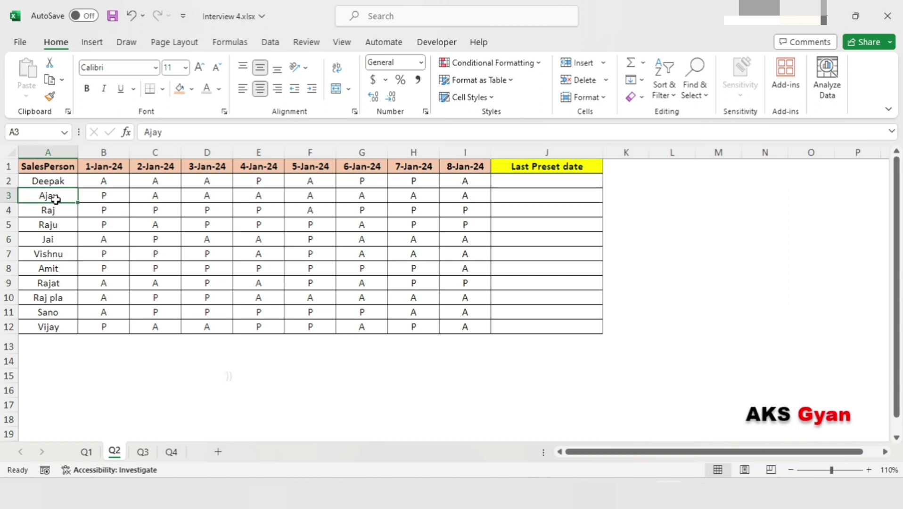
click(56, 181)
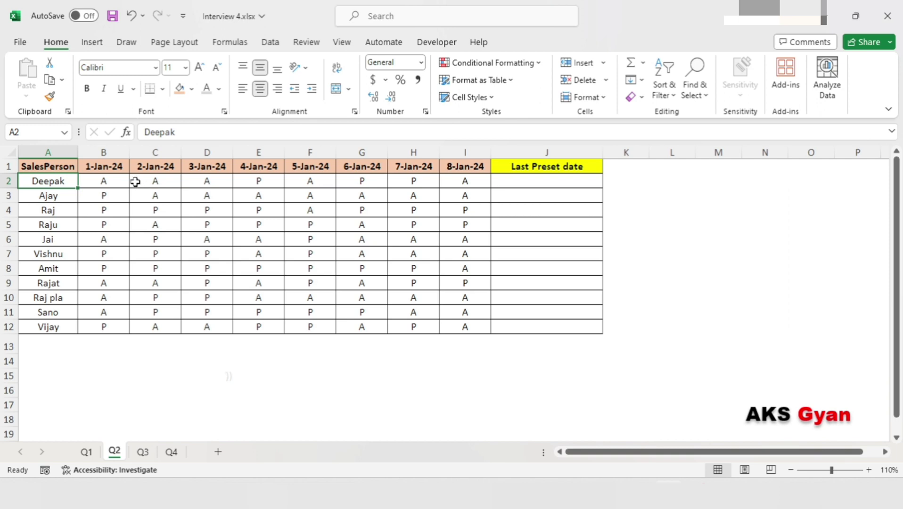
drag(117, 183, 460, 180)
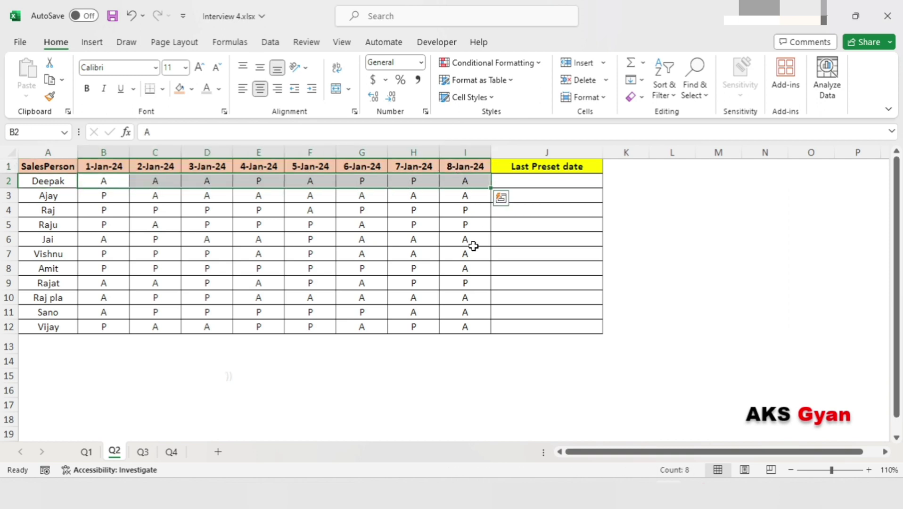
click(430, 212)
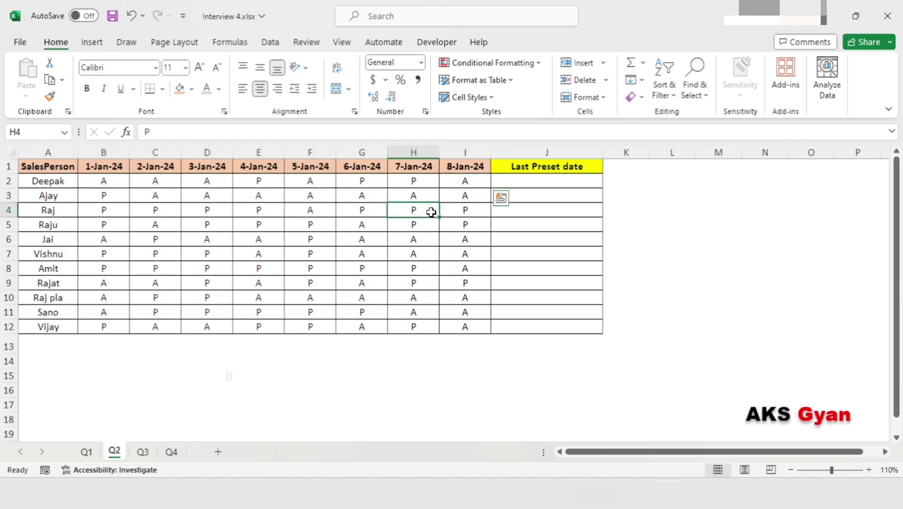
click(418, 183)
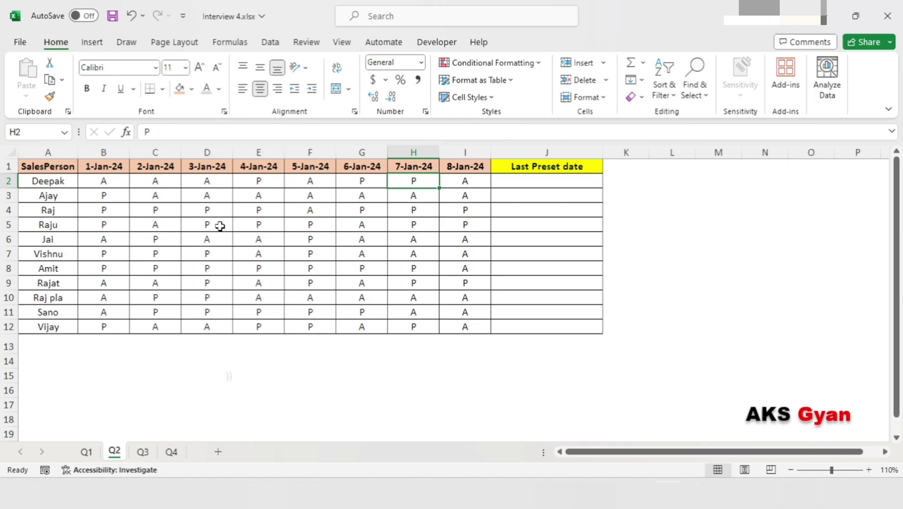
click(59, 197)
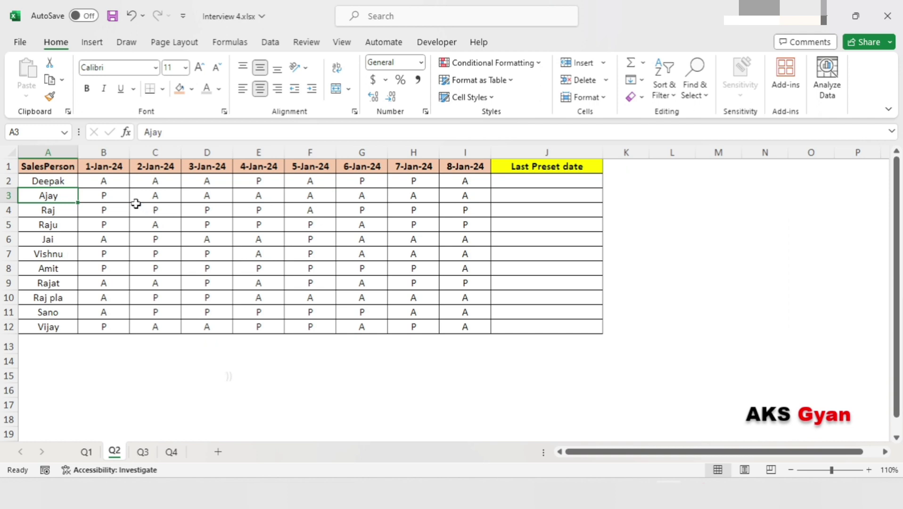
click(121, 197)
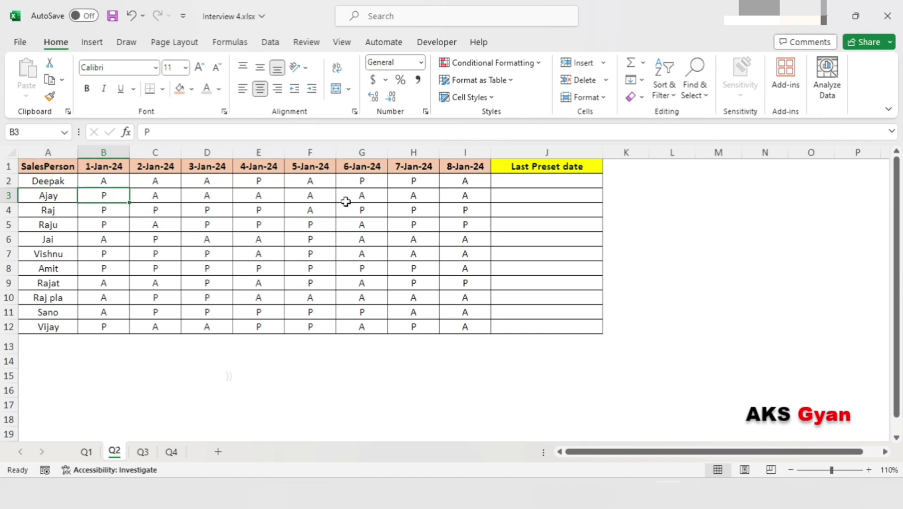
click(524, 197)
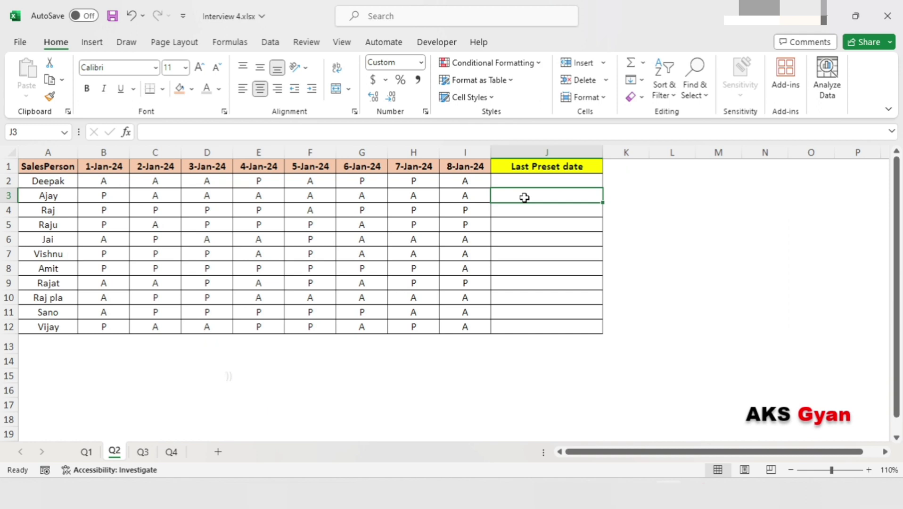
click(518, 180)
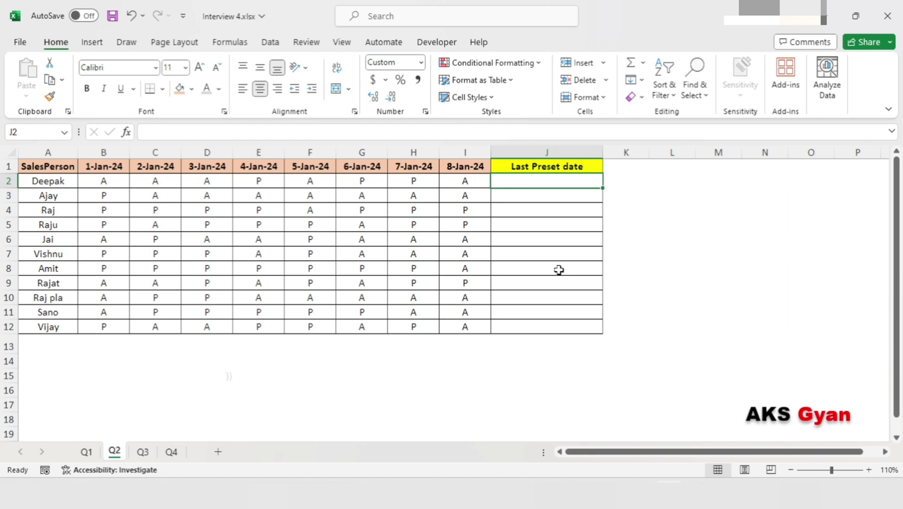
Start J2's formula as =MAX(IF(B2:I2="P", testing Deepak's attendance row for P
text(=)
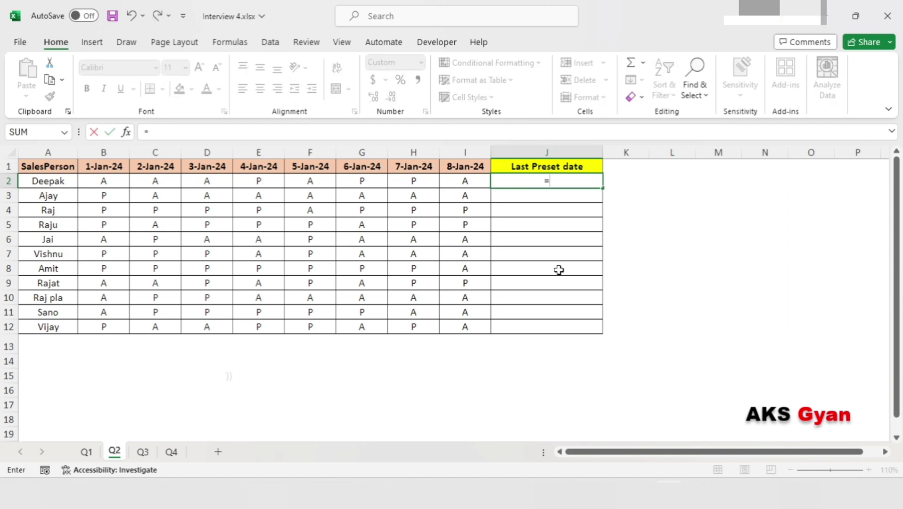
text(max)
text(()
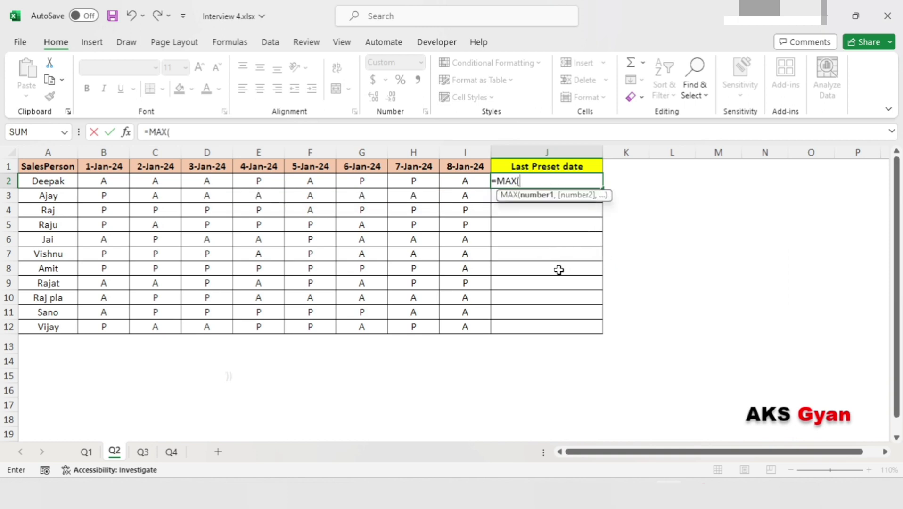
text(IF()
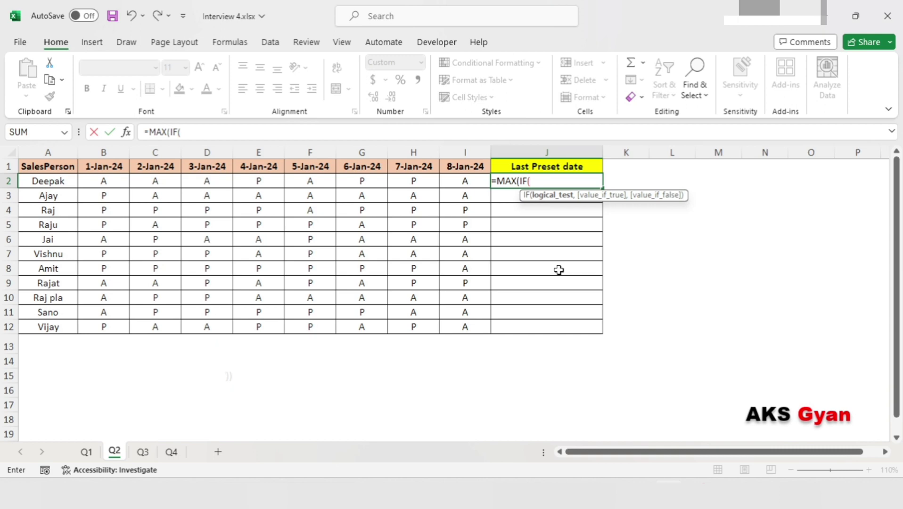
key(Left)
key(ctrl+Left)
key(Right)
key(shift+Right)
key(shift+Right)
key(shift+Right)
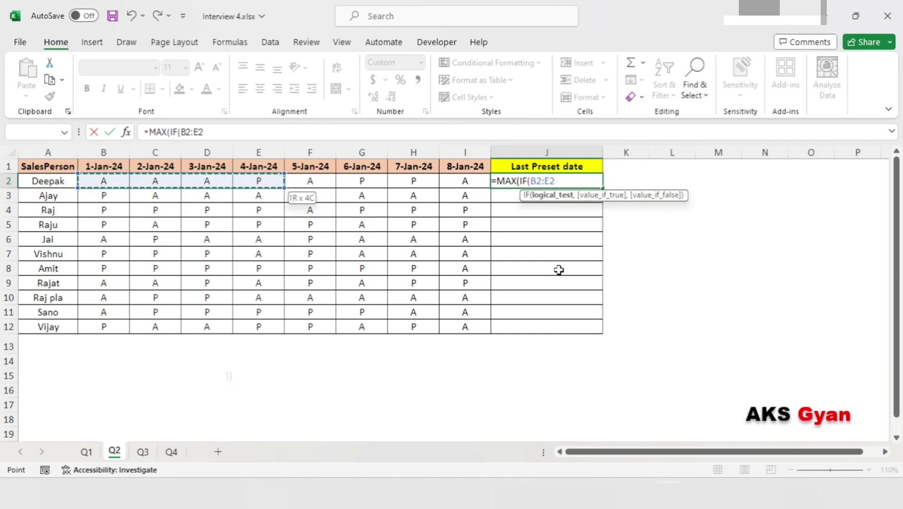
key(shift+Right)
key(shift+Right)
key(shift+Right)
key(shift+Right)
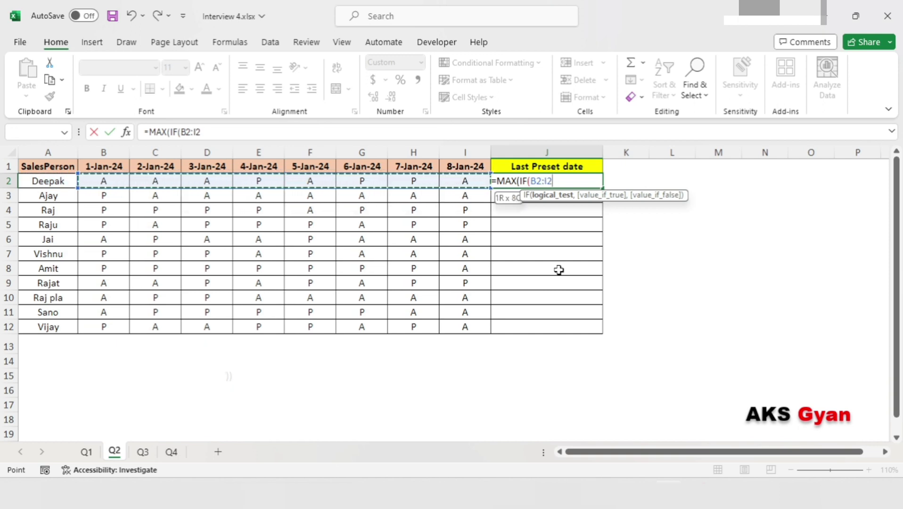
text(,)
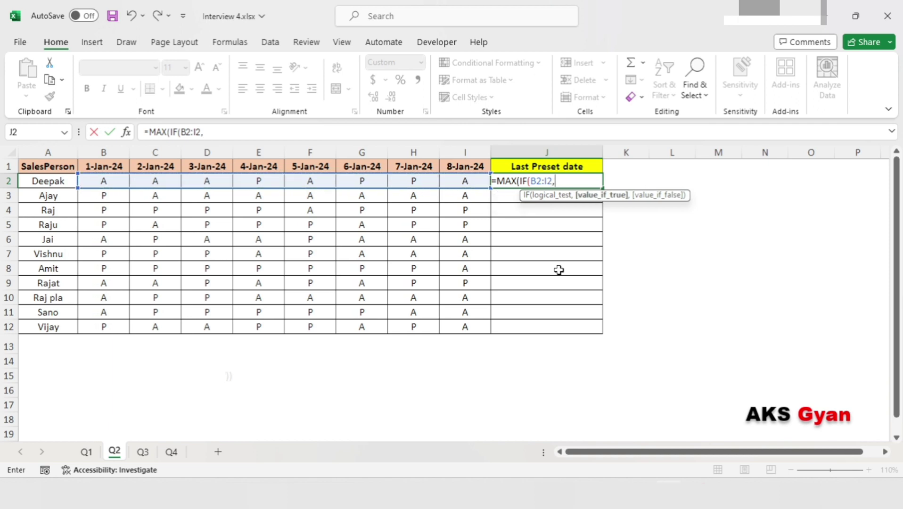
text("P)
text(")
text(,)
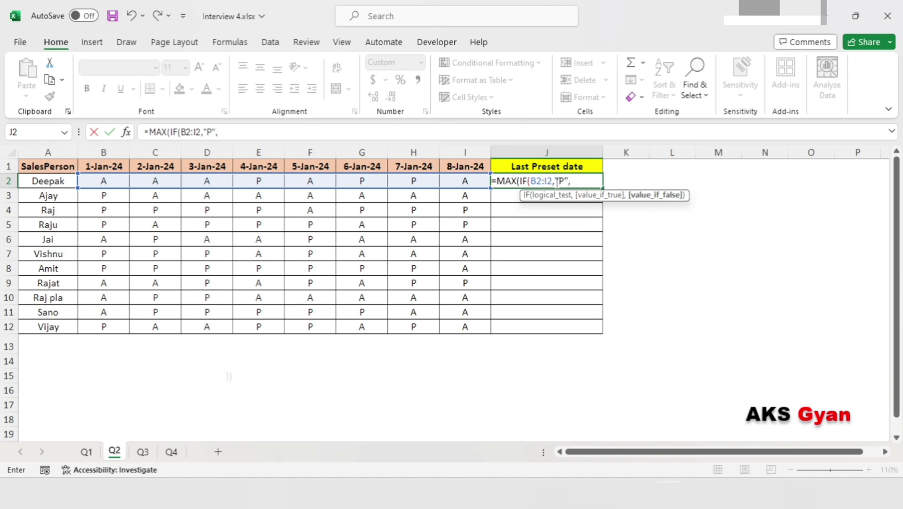
click(556, 181)
key(BackSpace)
text(=)
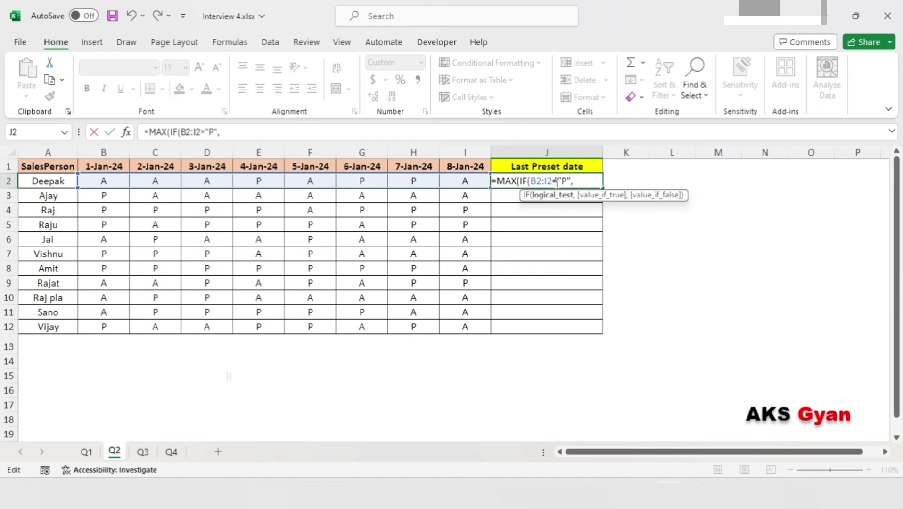
click(587, 180)
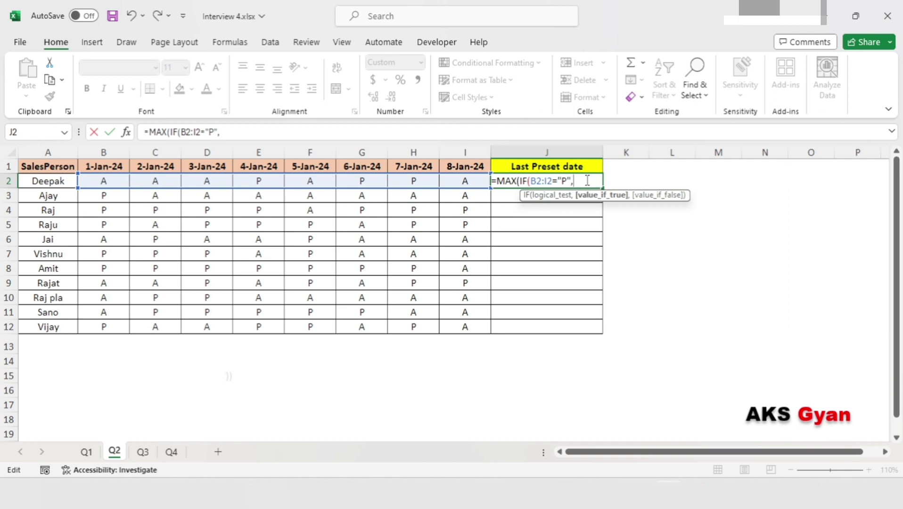
Complete it with the locked date headers $B$1:$I$1 and "", giving 7-Jan-24
click(122, 165)
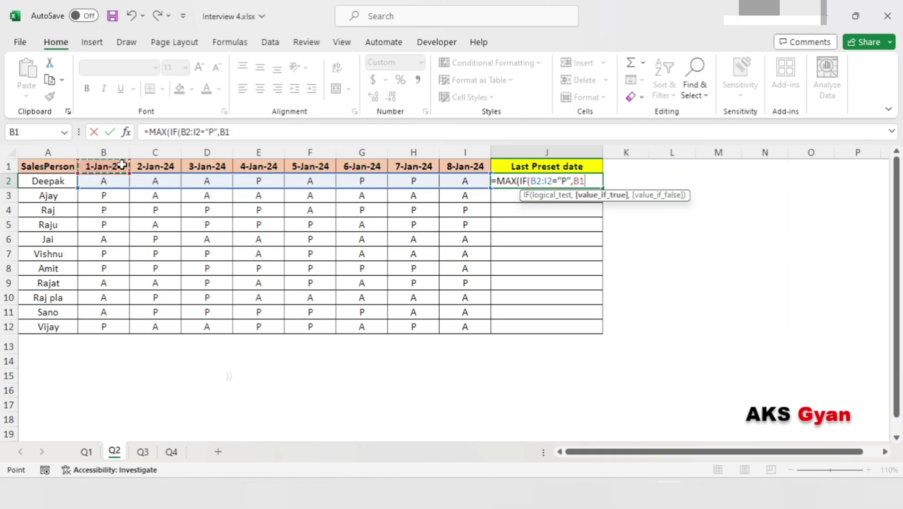
drag(122, 164, 449, 151)
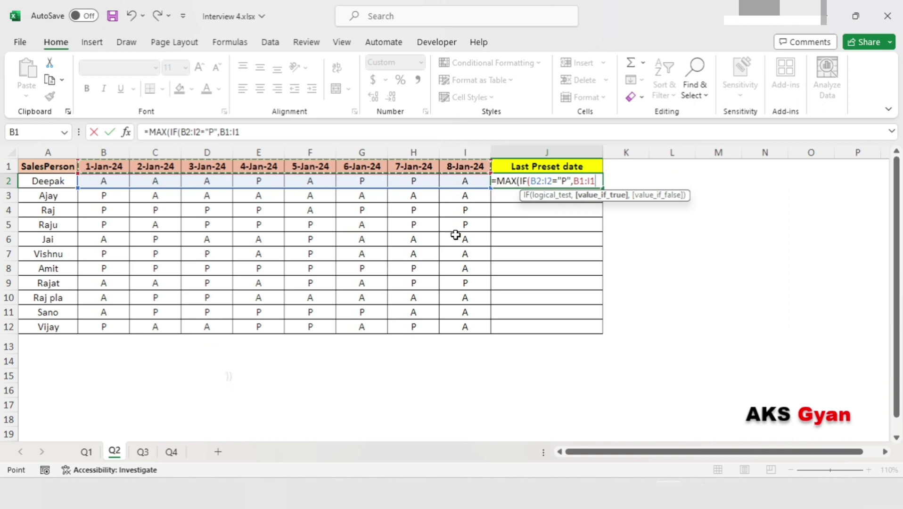
key(F4)
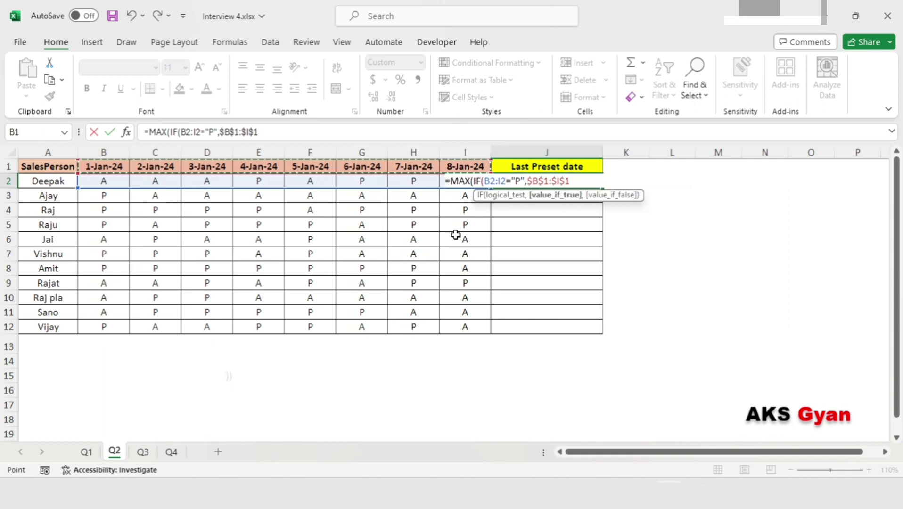
text(,")
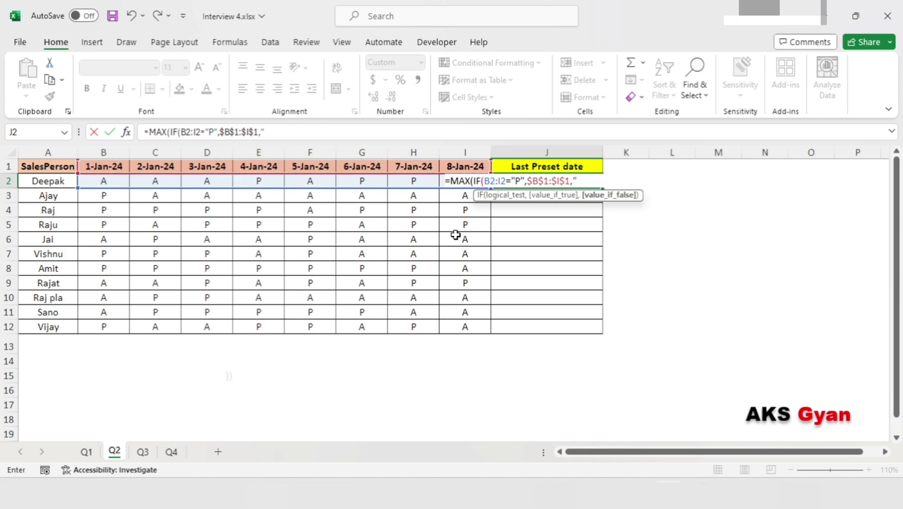
text("))
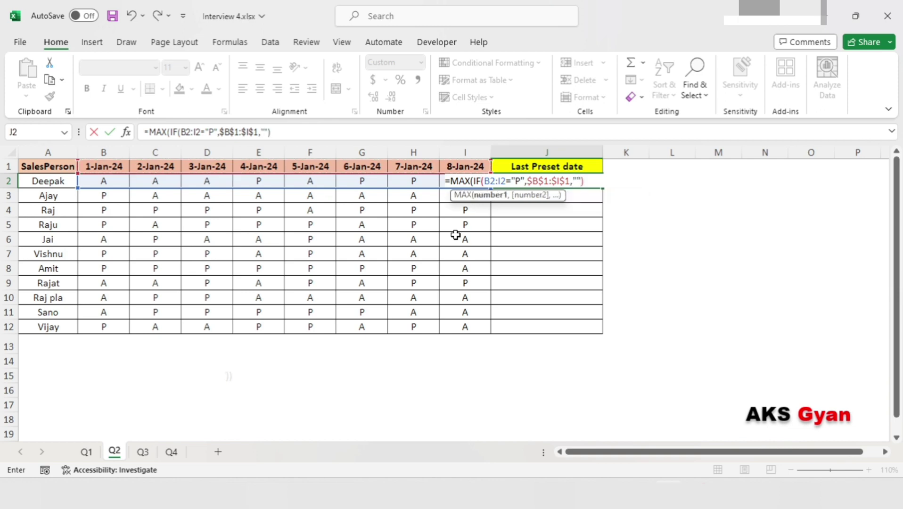
text())
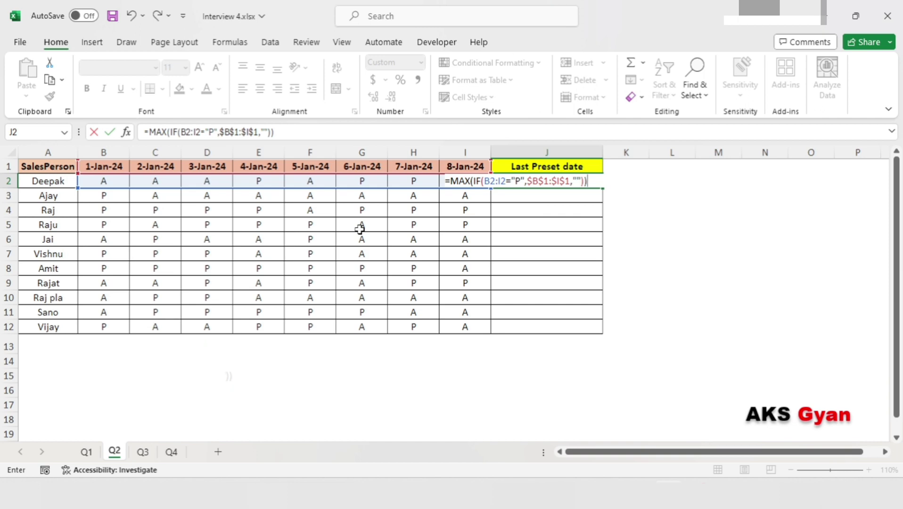
key(ctrl+Return)
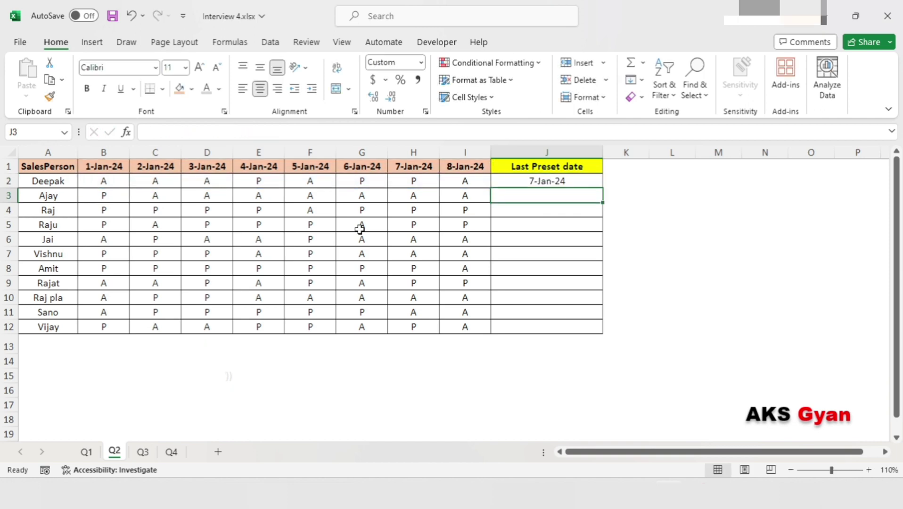
Select J2:J12 and fill the last-present-date formula down with Ctrl+D
key(Left)
key(ctrl+Down)
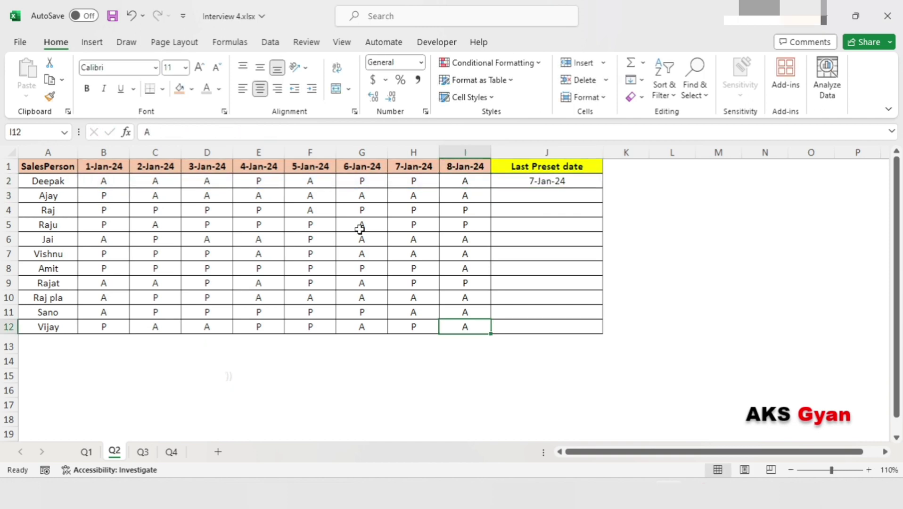
key(Right)
key(ctrl+shift+Up)
key(ctrl+d)
key(ctrl+Up)
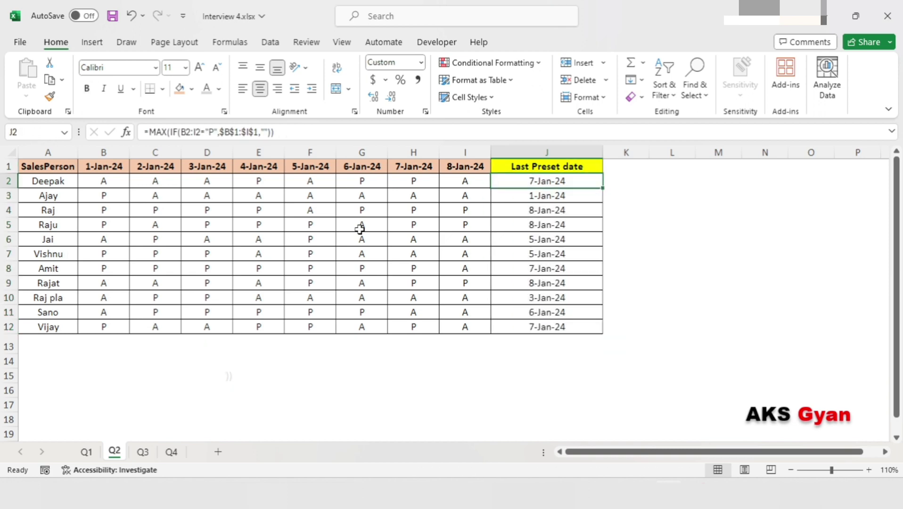
key(Down)
key(Up)
Check the copied formulas in J3 through J6, then move to the empty cells J13 and J14
key(Down)
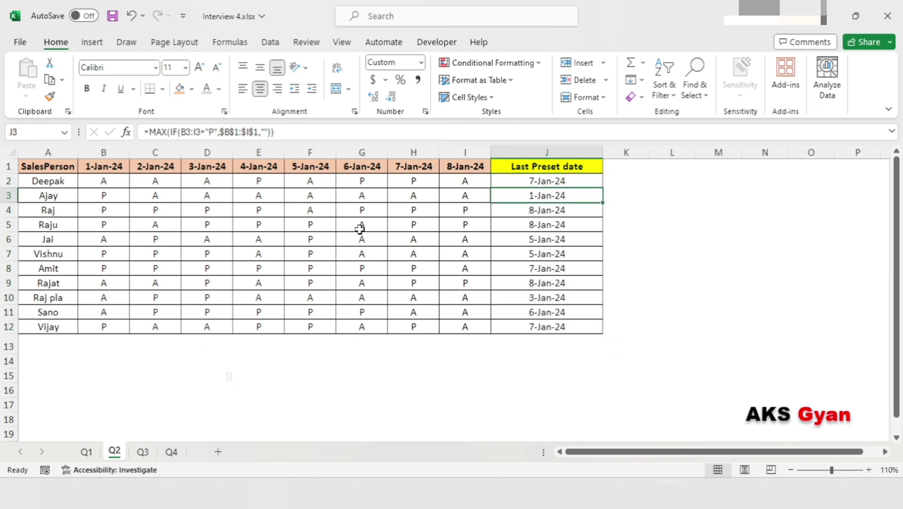
key(Down)
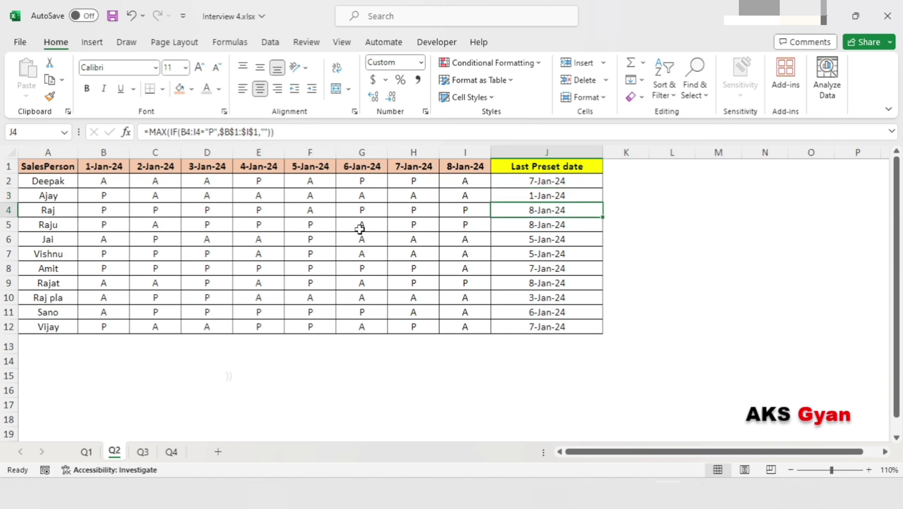
key(Down)
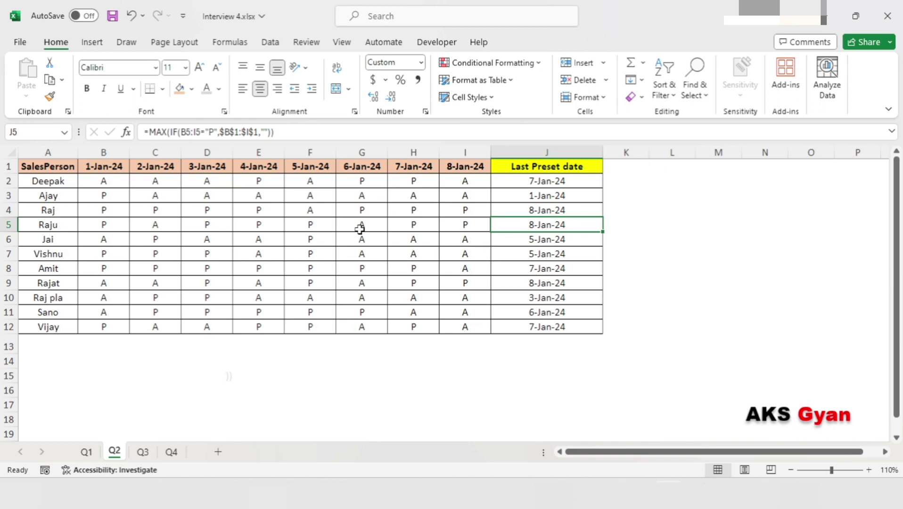
key(Down)
click(543, 346)
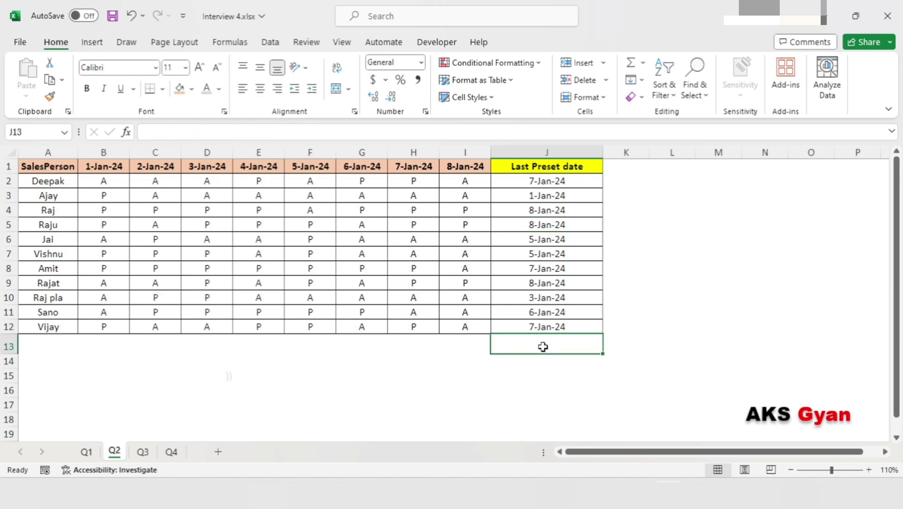
click(550, 365)
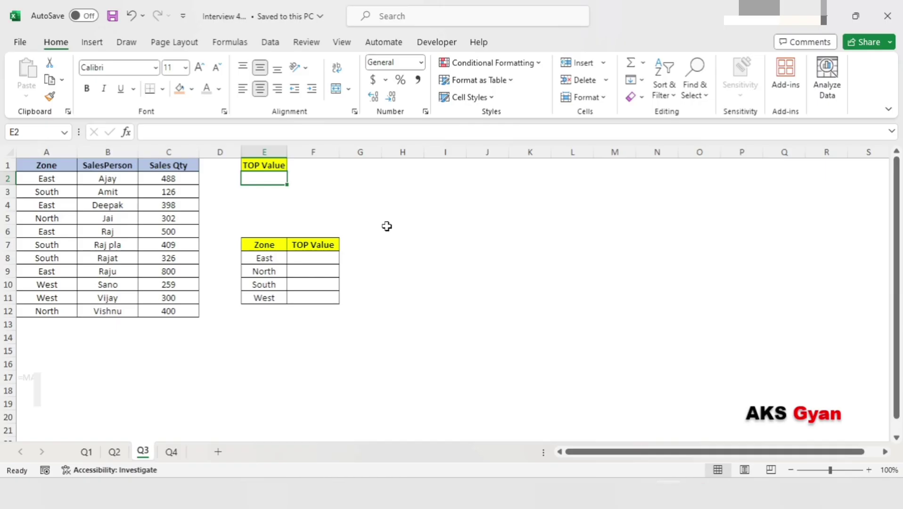
Review Q3's Zone, SalesPerson and Sales Qty columns (409, 398), then select E2 under TOP Value
click(360, 178)
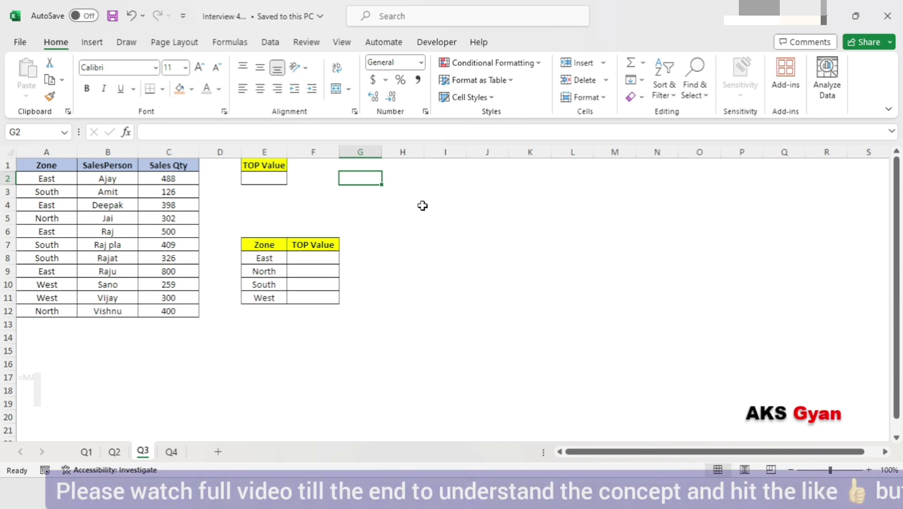
click(83, 204)
click(43, 189)
click(97, 202)
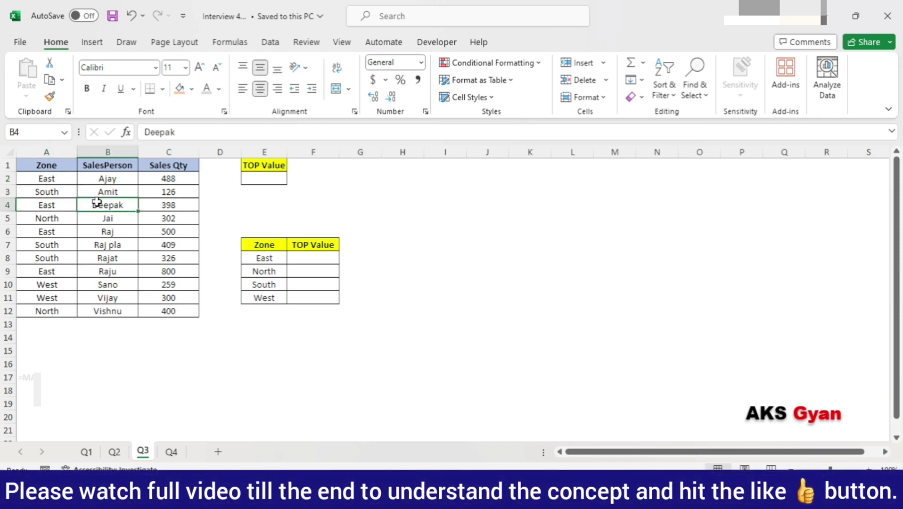
click(167, 195)
click(178, 249)
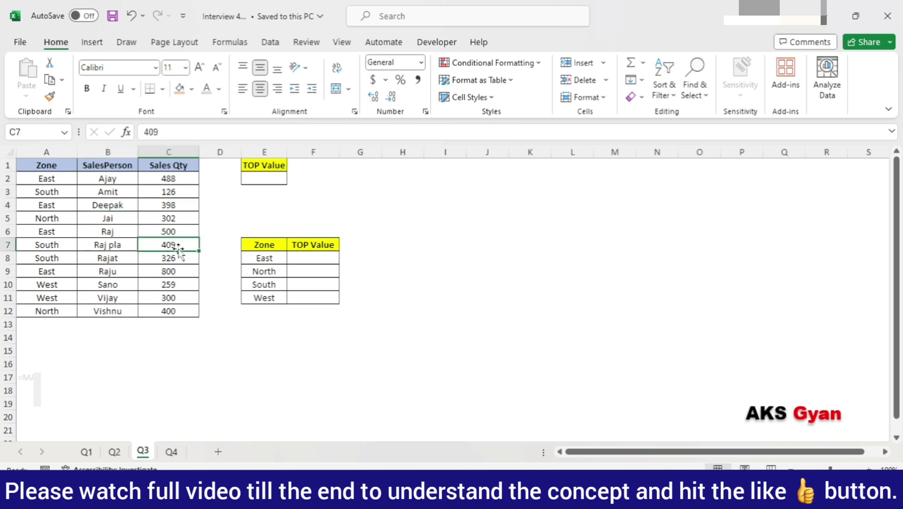
click(163, 205)
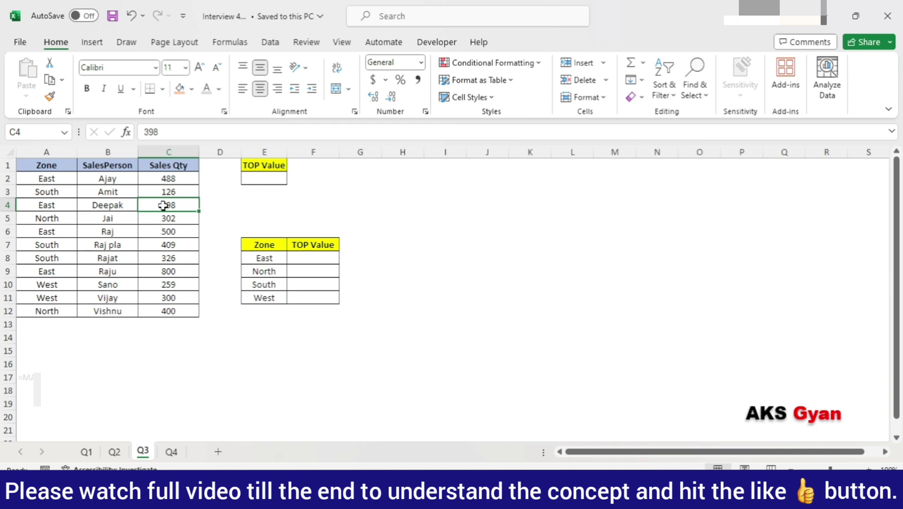
click(265, 177)
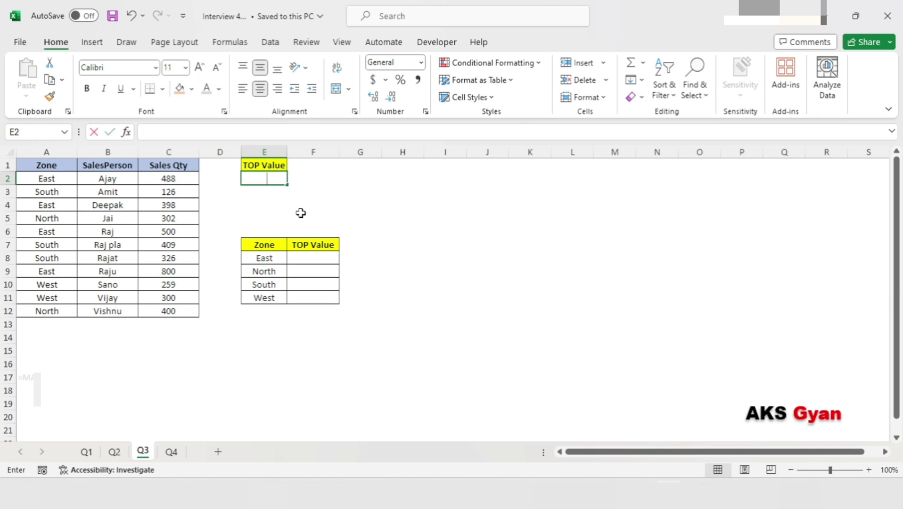
Enter =MAX(C2:C12) in E2 so it returns 800
text(=max)
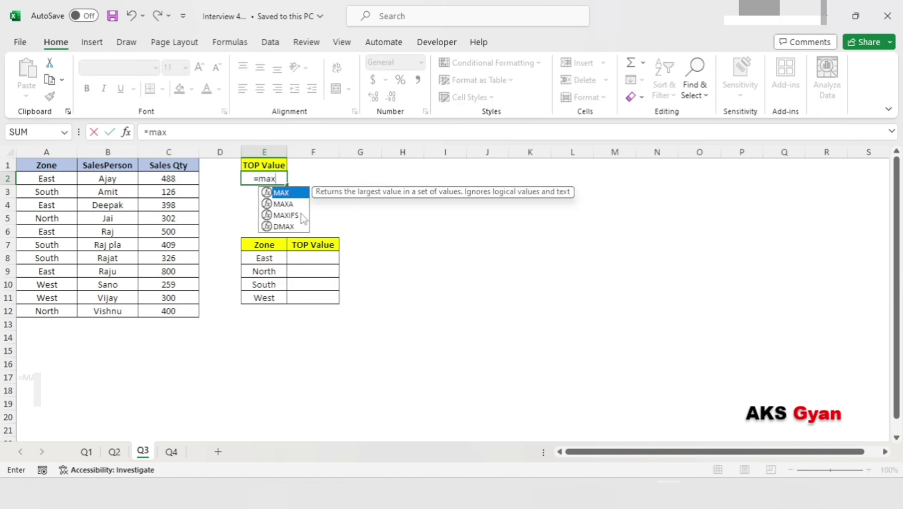
key(Tab)
key(Left)
key(Left)
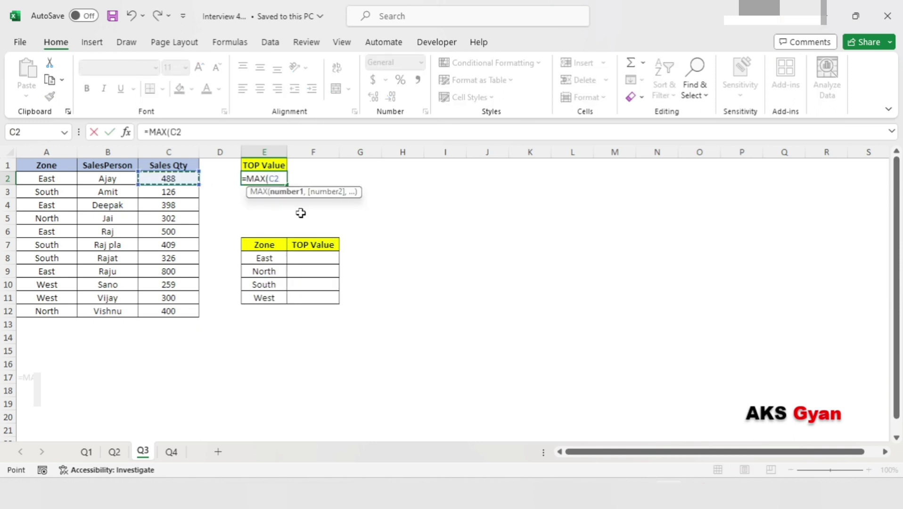
key(ctrl+shift+Down)
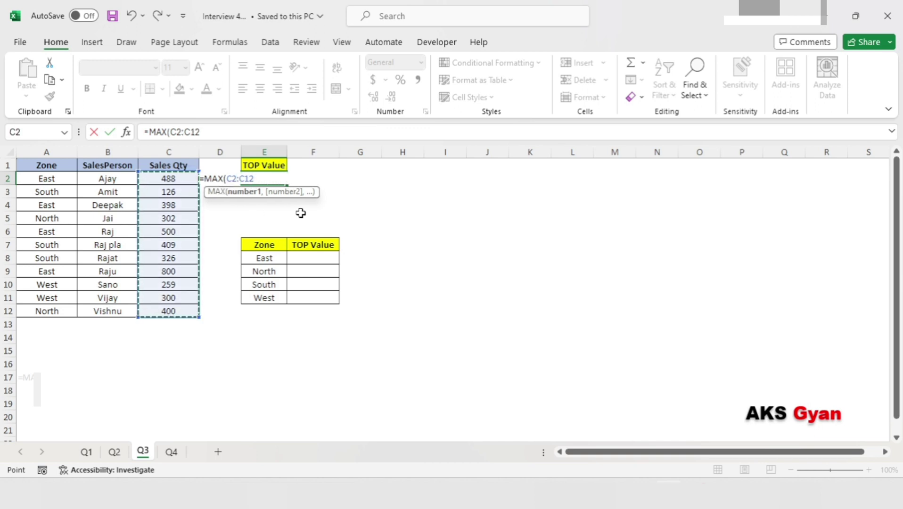
text())
key(Return)
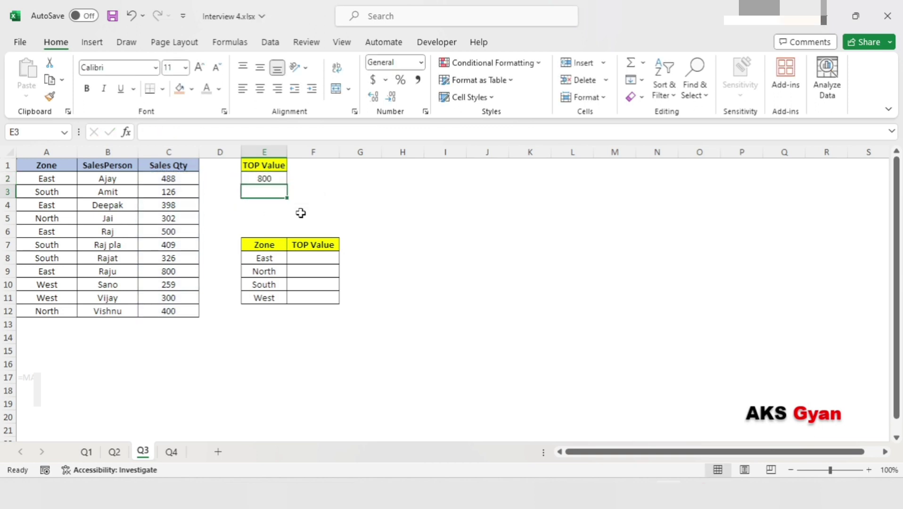
key(Up)
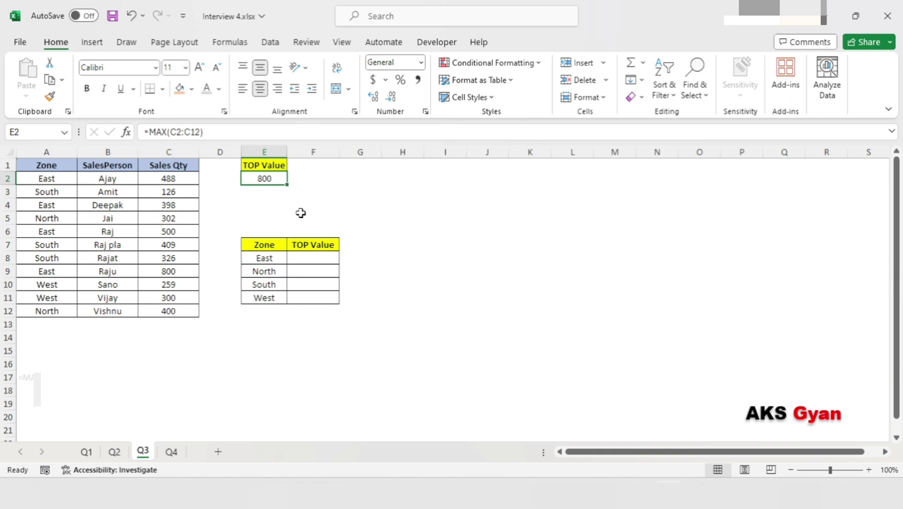
Review the East, North, South and West zone labels, ending on F8 for East's top value
click(312, 257)
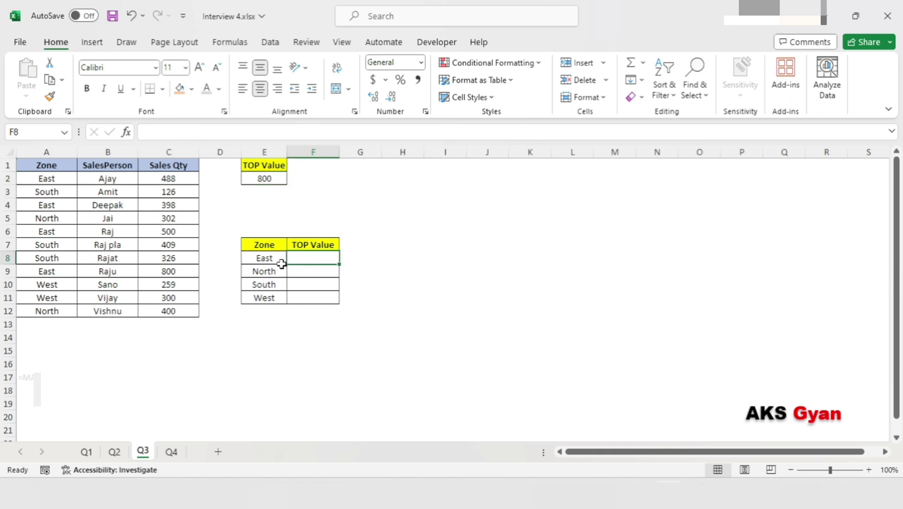
click(265, 259)
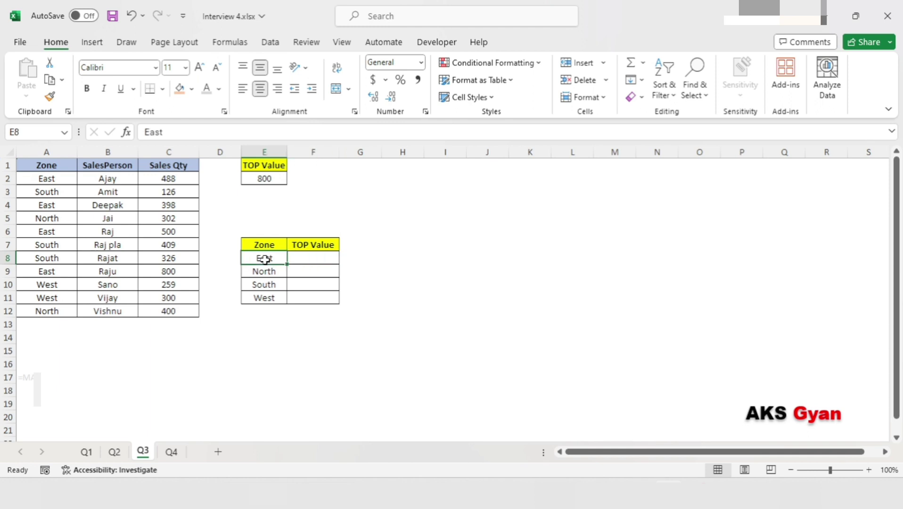
click(316, 257)
key(Left)
key(Down)
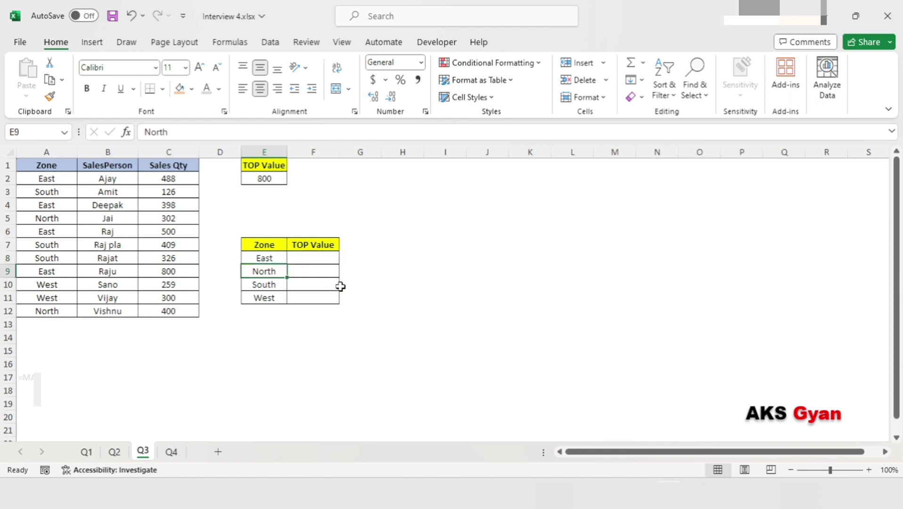
key(Down)
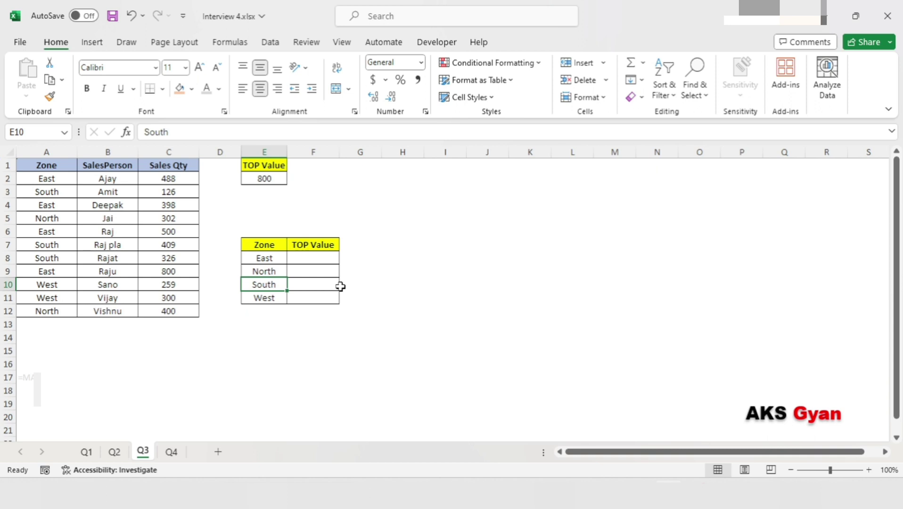
key(Down)
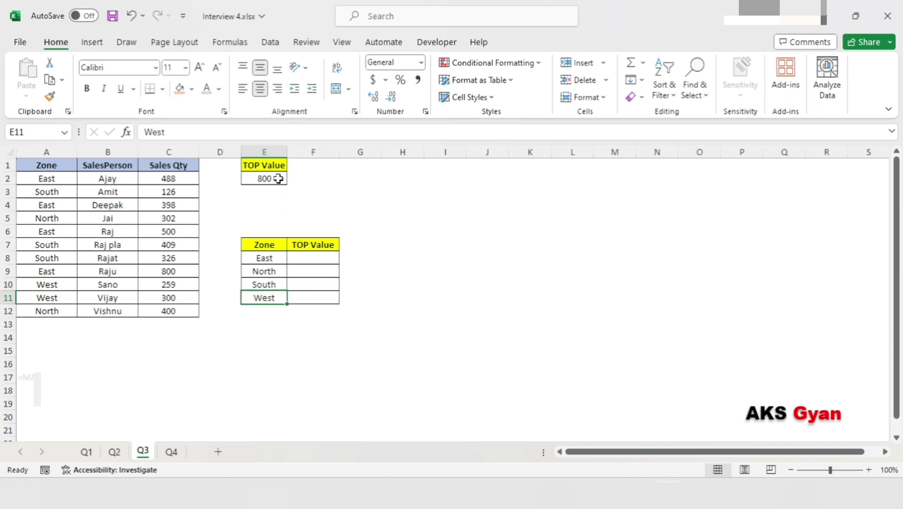
click(278, 179)
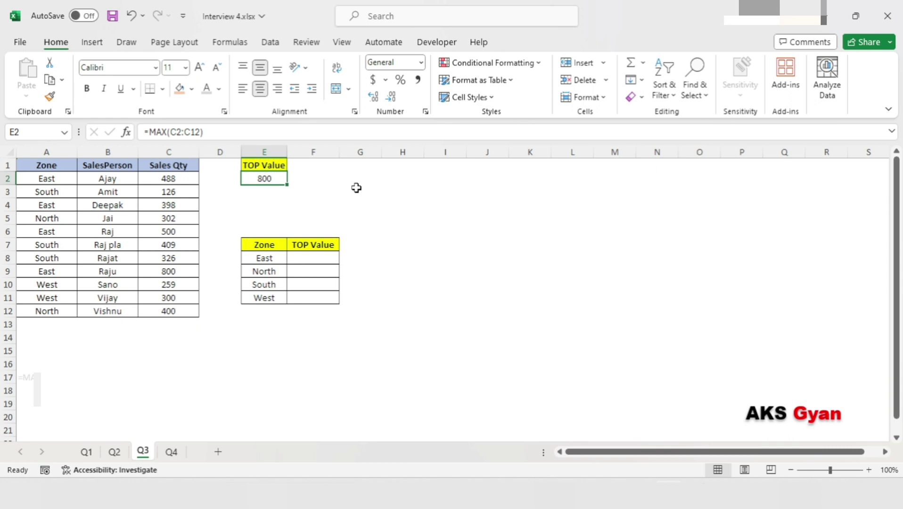
click(271, 259)
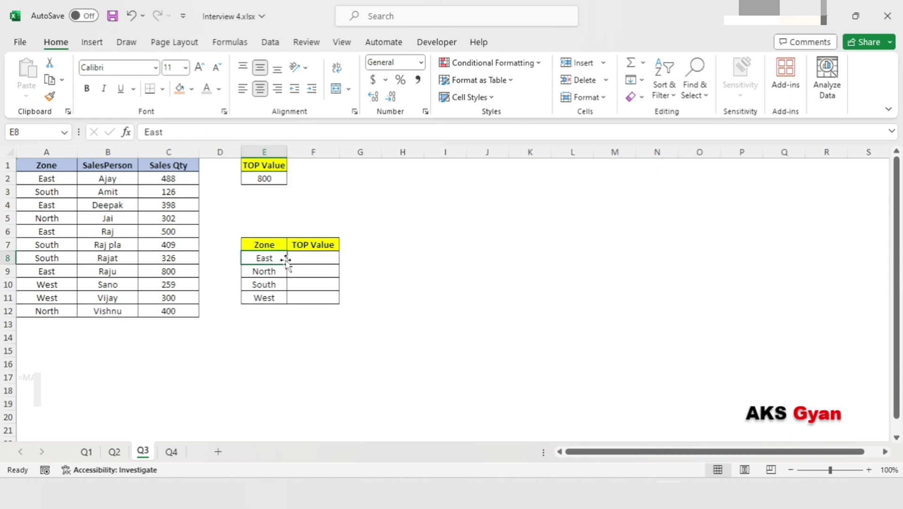
click(309, 255)
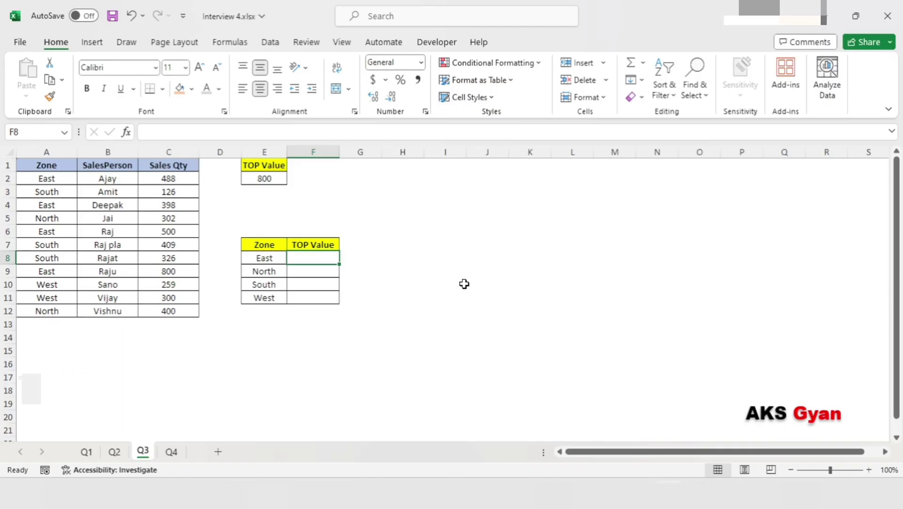
Start F8's formula as =MAX(($A$2:$A$12=E8, matching the zone range against East
text(=)
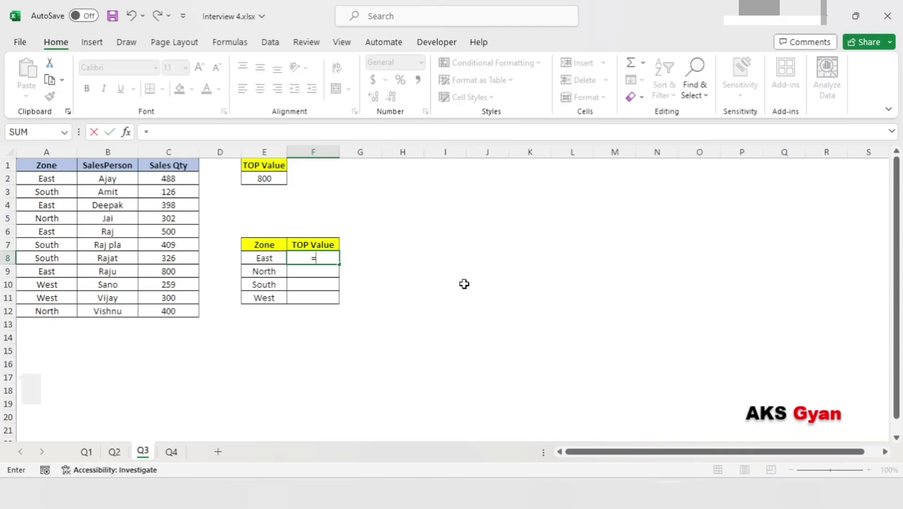
text(max)
key(Tab)
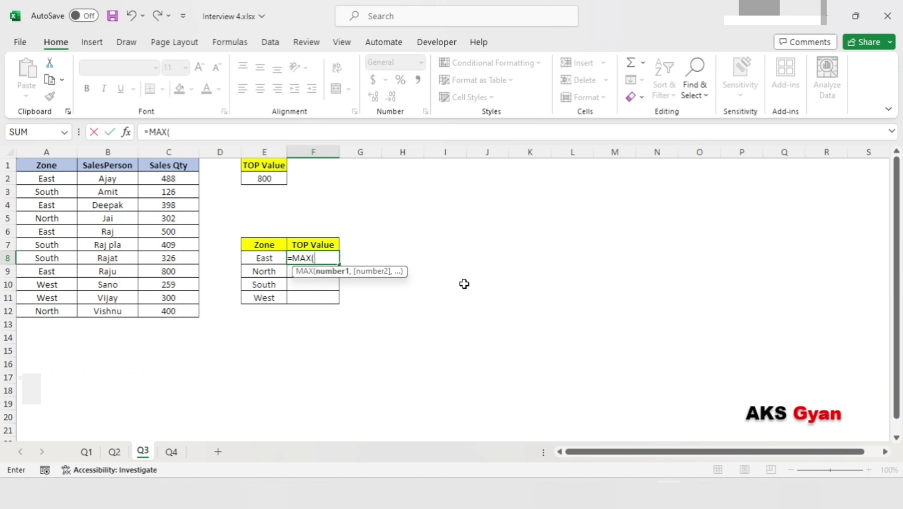
text(()
drag(50, 179, 62, 307)
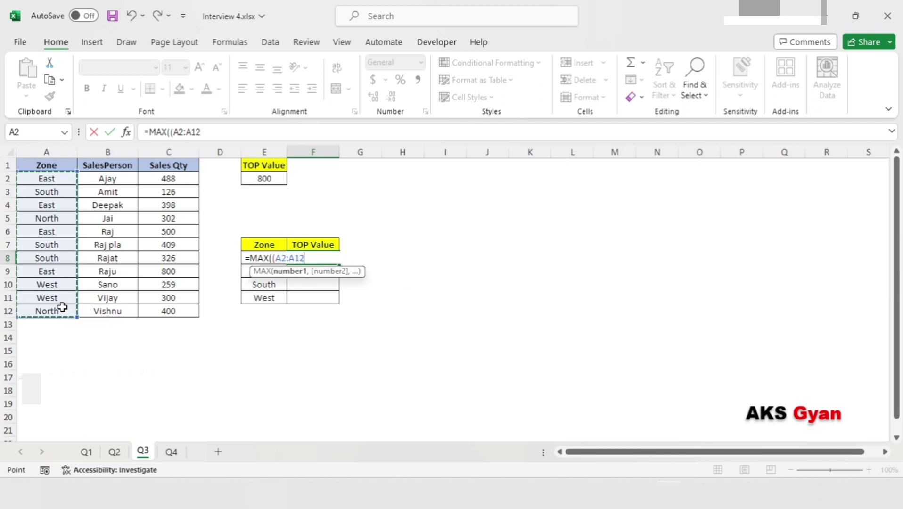
key(F4)
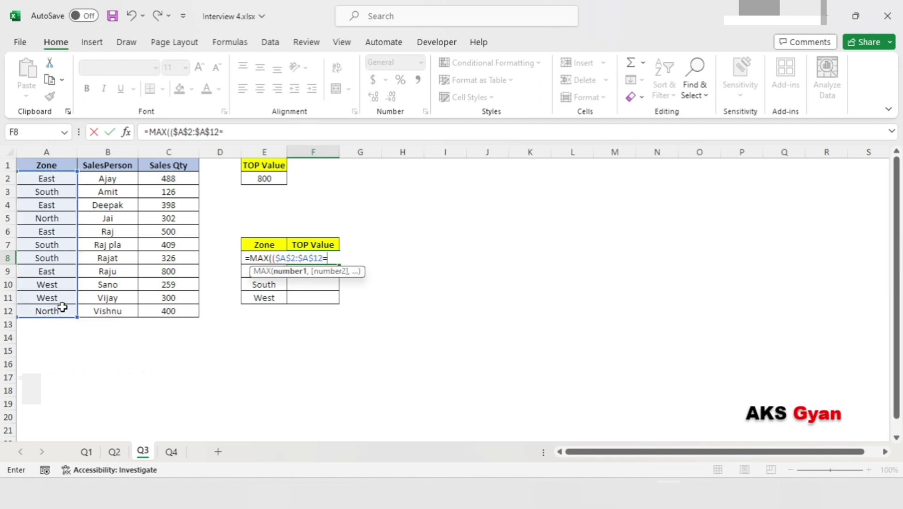
text(=)
click(229, 246)
key(Right)
key(Down)
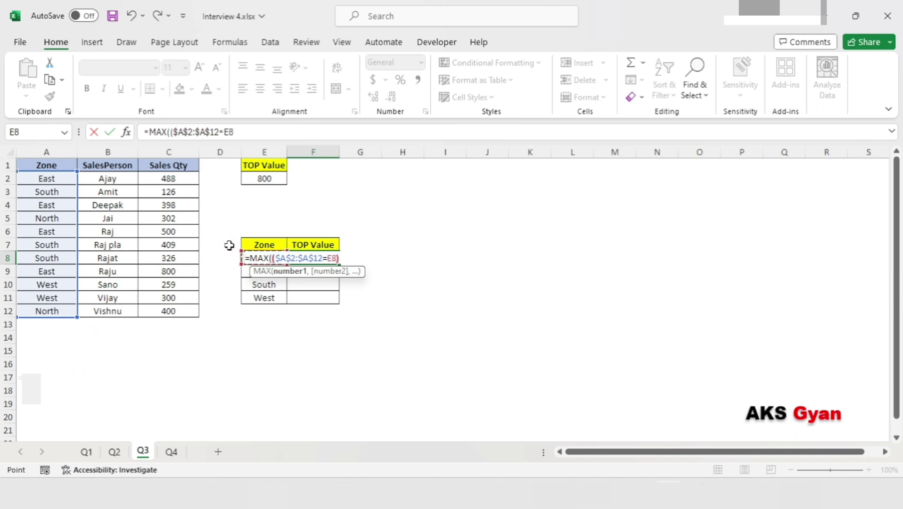
Multiply by the absolute Sales Qty range $C$2:$C$12 and commit, giving East 800
text())
text(*)
drag(181, 181, 186, 307)
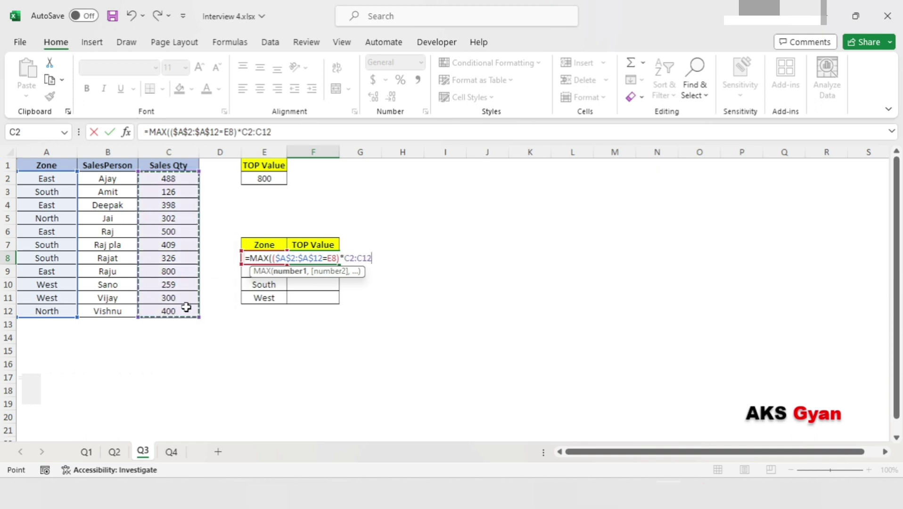
key(F4)
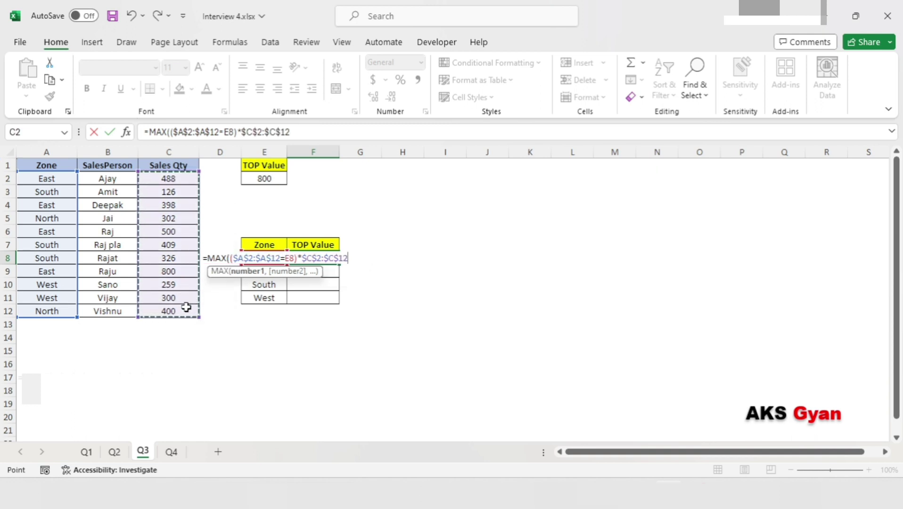
text())
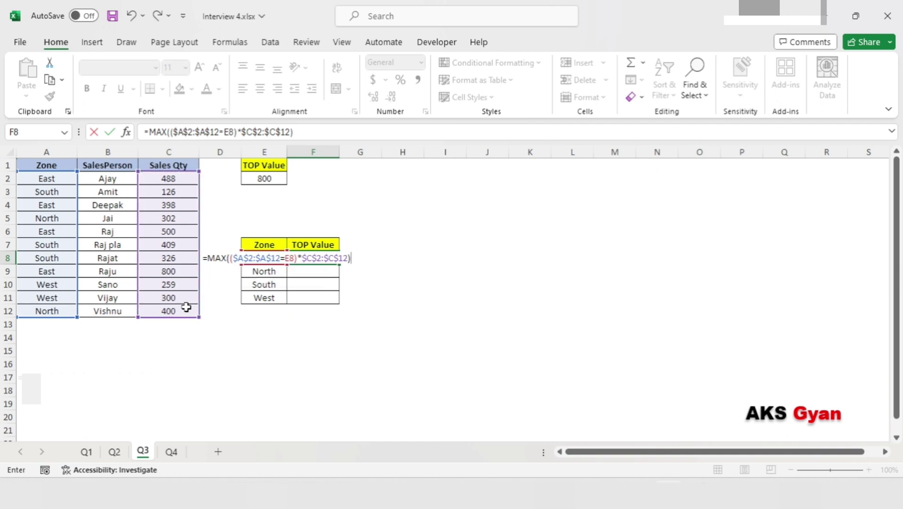
key(Return)
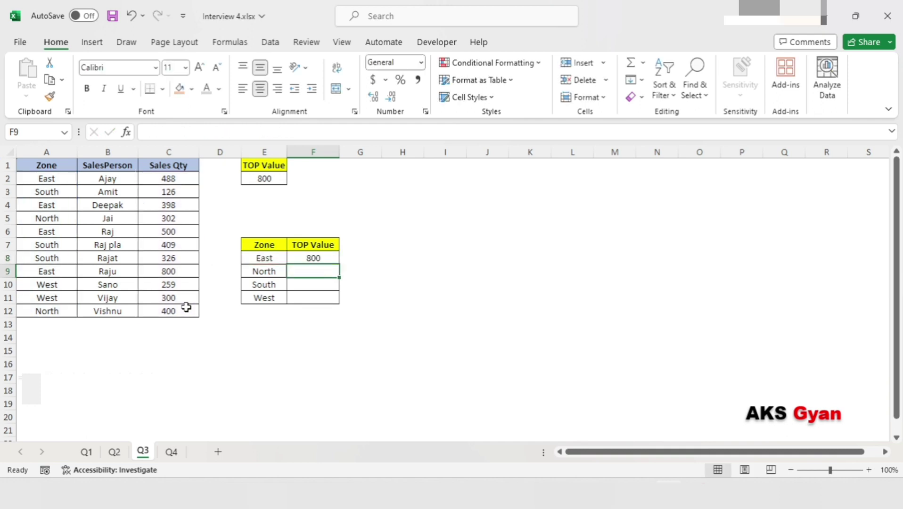
Fill F8's formula down to F11 for North, South and West
key(Up)
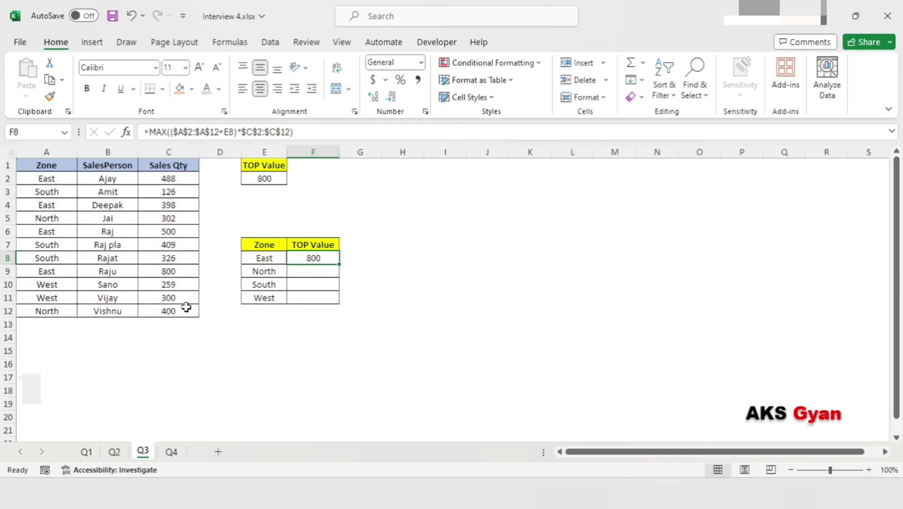
key(shift+Down)
key(shift+Down)
key(shift+Down)
key(ctrl+d)
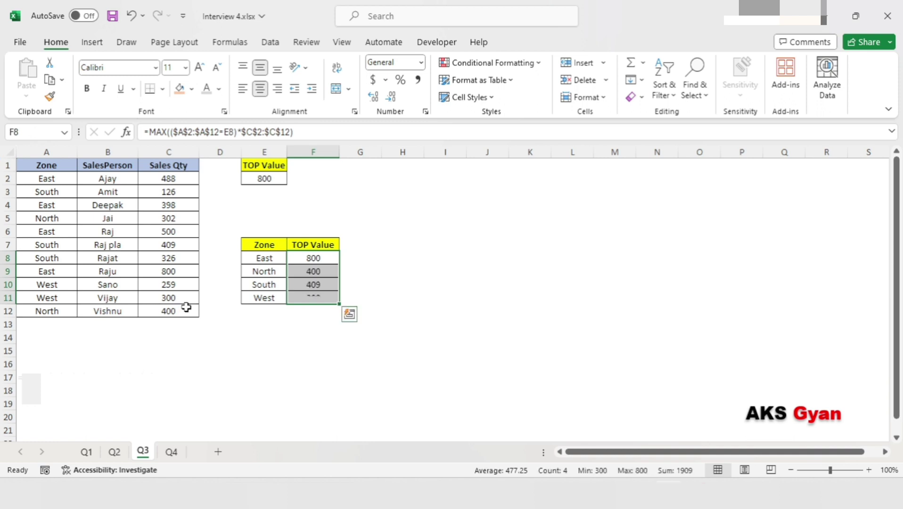
key(Down)
key(Up)
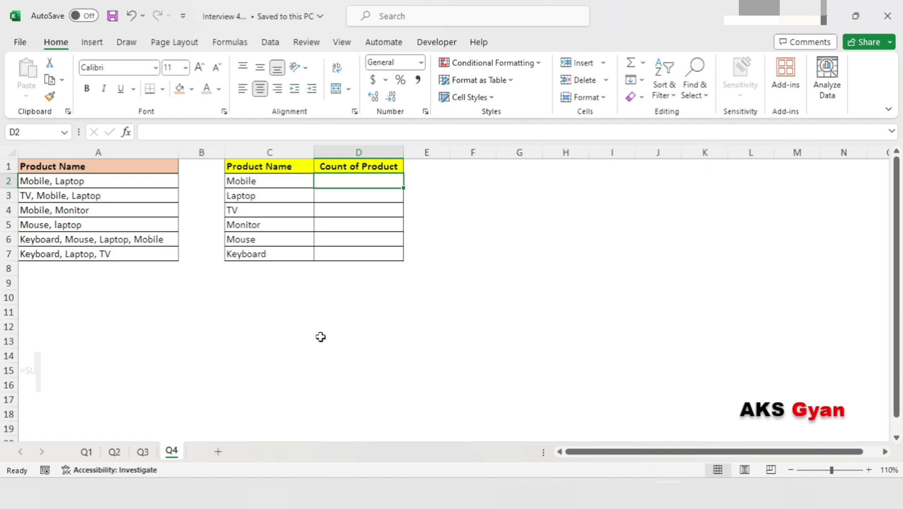
Inspect column A's comma-separated product lists such as 'Mobile, Monitor' and 'TV, Mobile, Laptop'
click(106, 164)
click(109, 209)
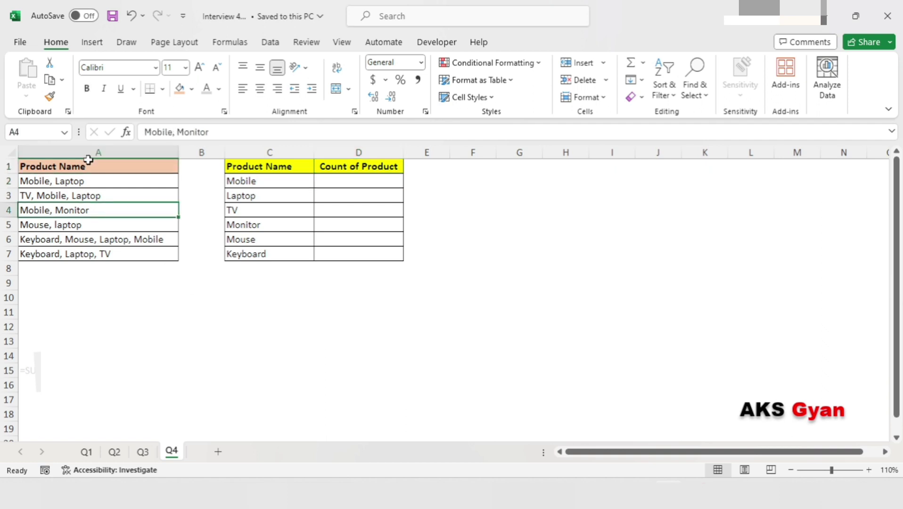
click(88, 155)
click(87, 209)
click(80, 180)
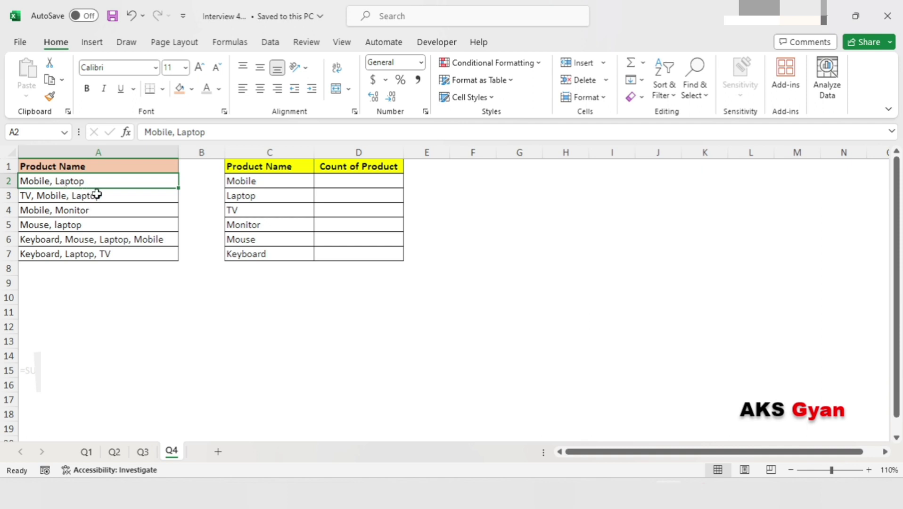
click(100, 198)
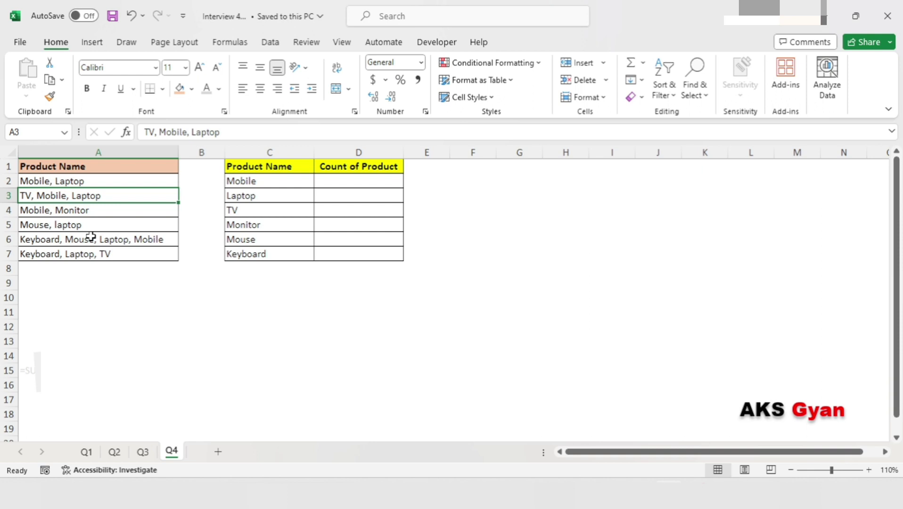
click(89, 210)
click(89, 225)
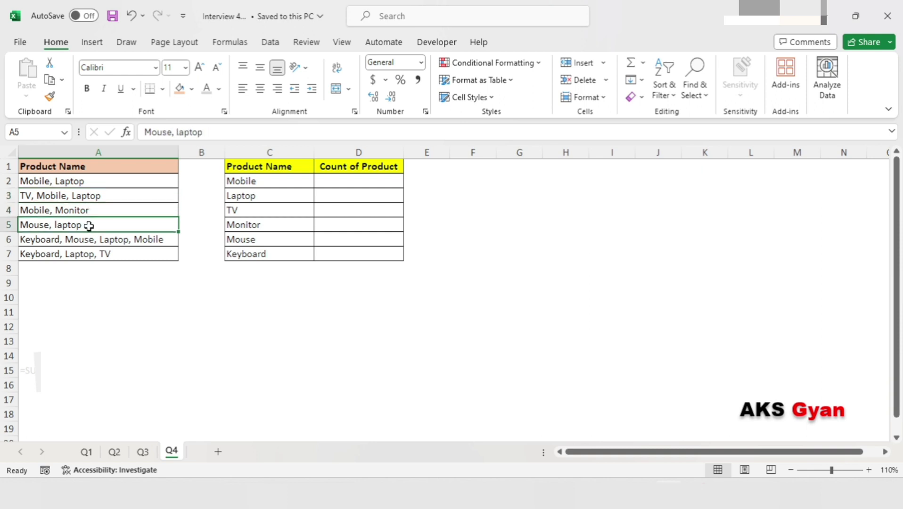
key(Down)
key(Down)
key(Up)
key(Up)
key(Up)
key(Up)
key(Up)
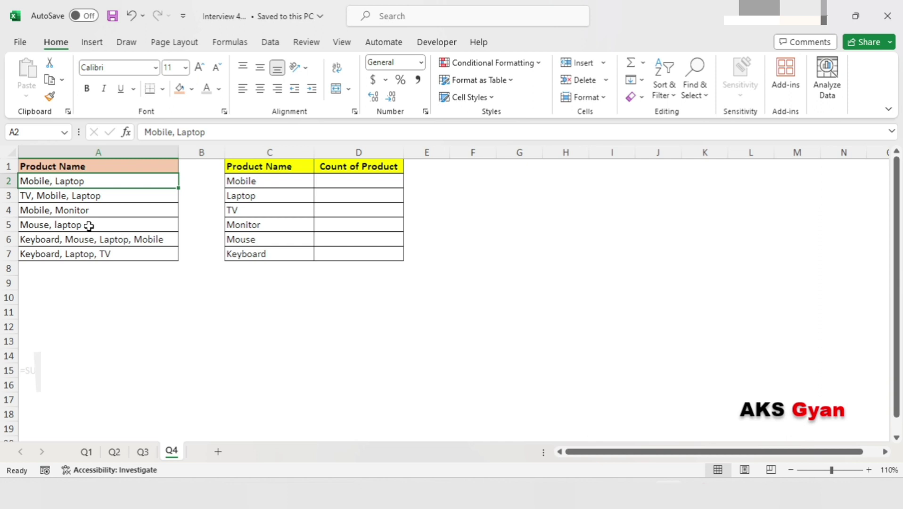
click(89, 226)
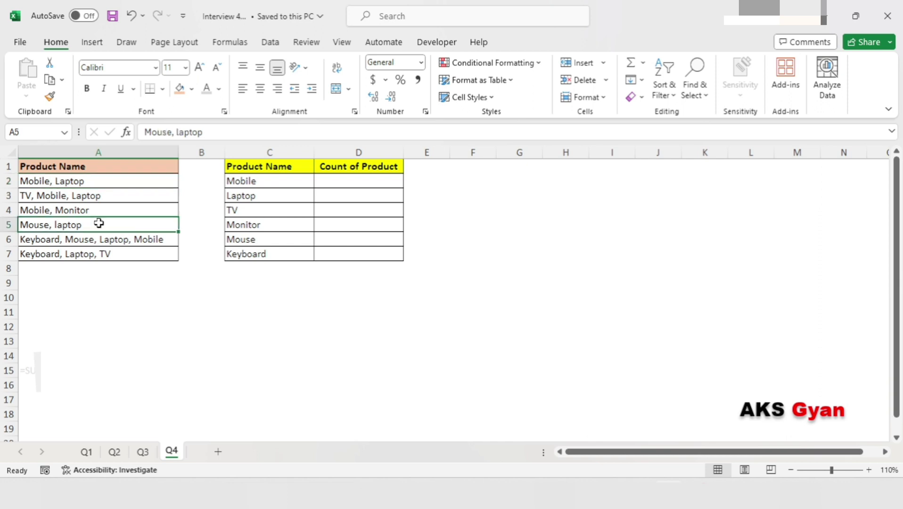
Compare the Mobile, Laptop, TV and Monitor product names against the lists, ending on Laptop's count cell D3
click(276, 177)
click(272, 204)
key(Up)
key(Up)
key(Up)
click(281, 223)
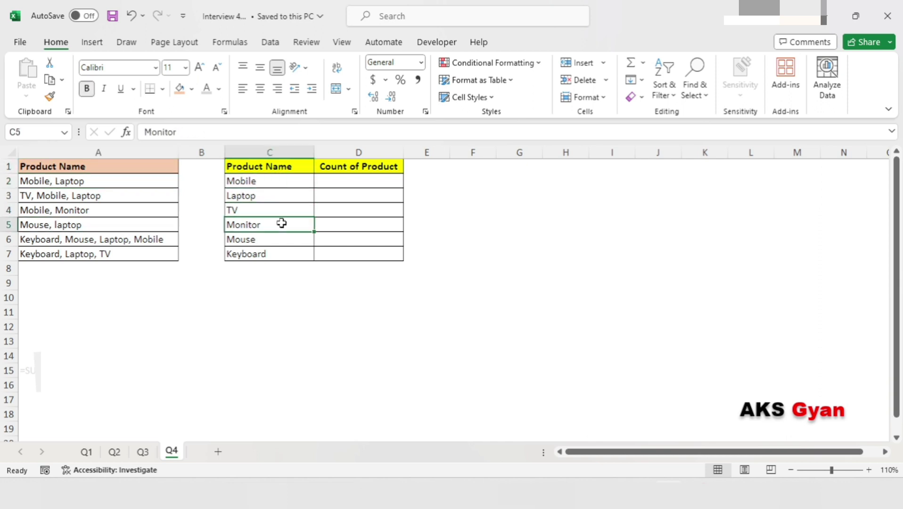
click(338, 184)
click(341, 214)
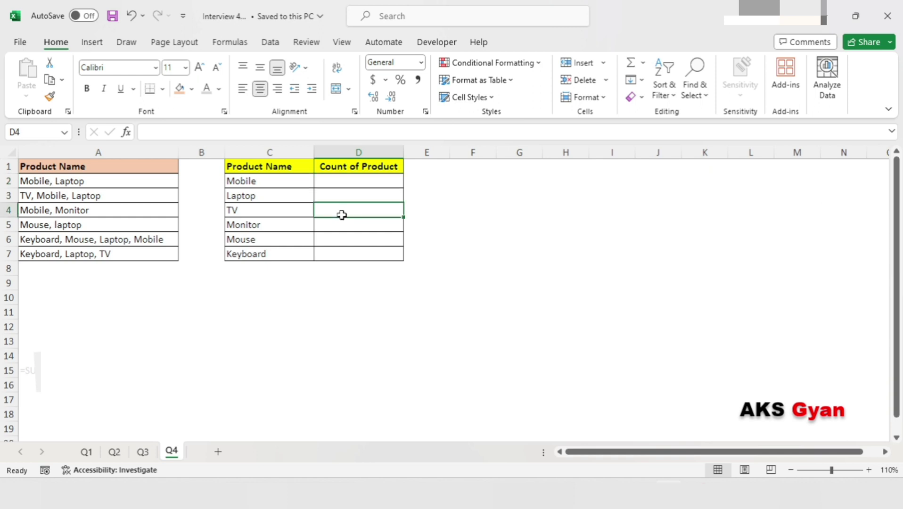
click(122, 187)
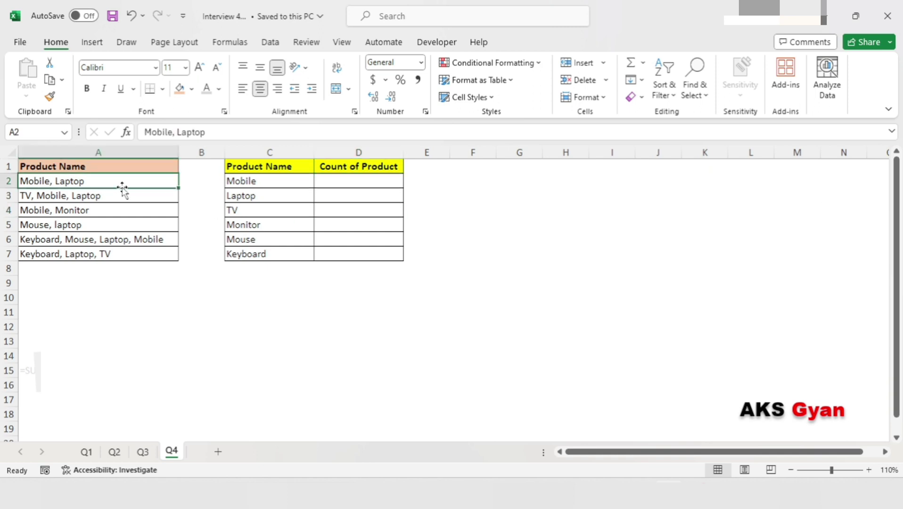
click(266, 190)
click(269, 181)
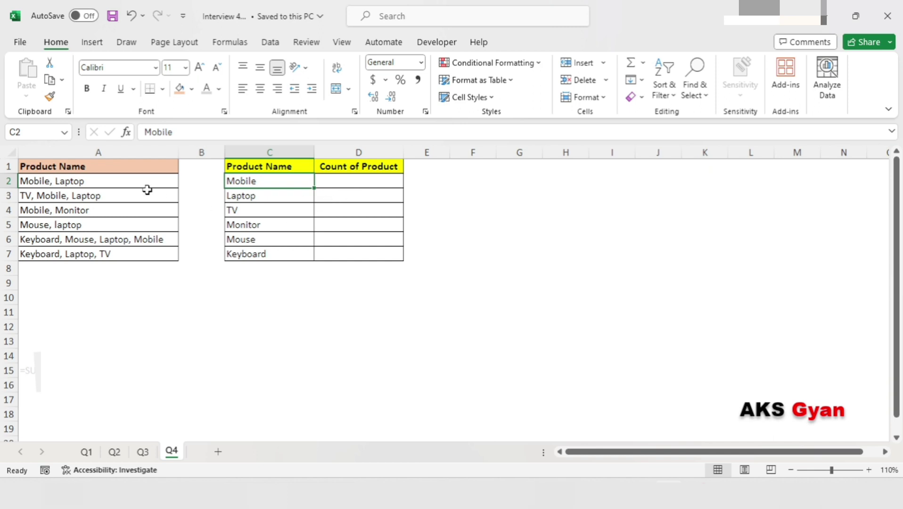
click(109, 191)
click(109, 229)
key(Down)
key(Down)
click(99, 208)
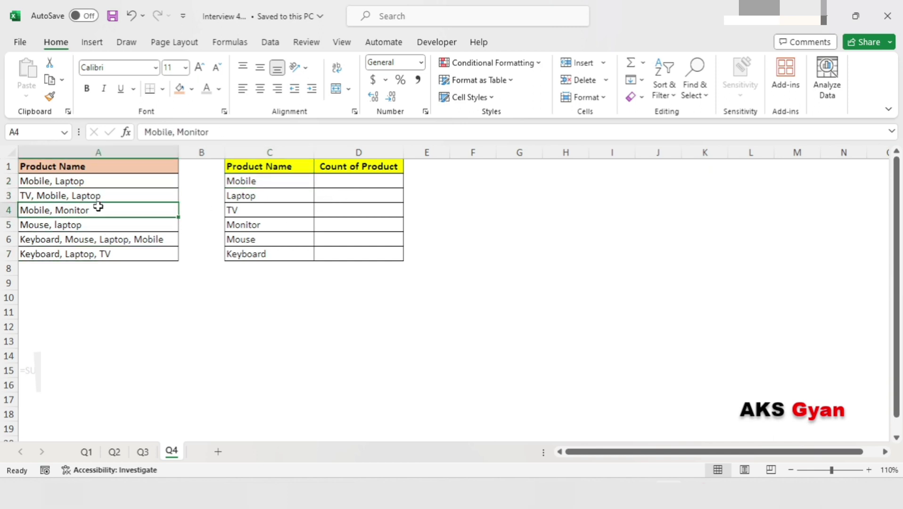
click(322, 177)
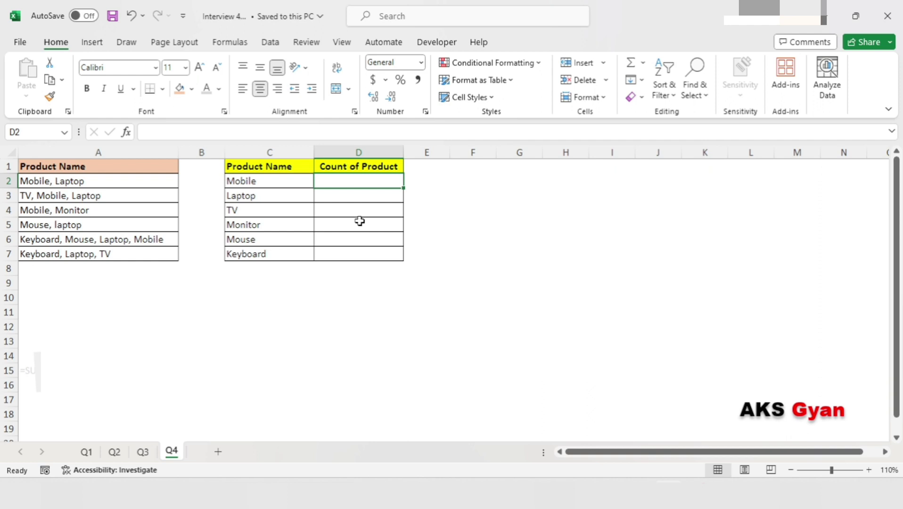
click(105, 198)
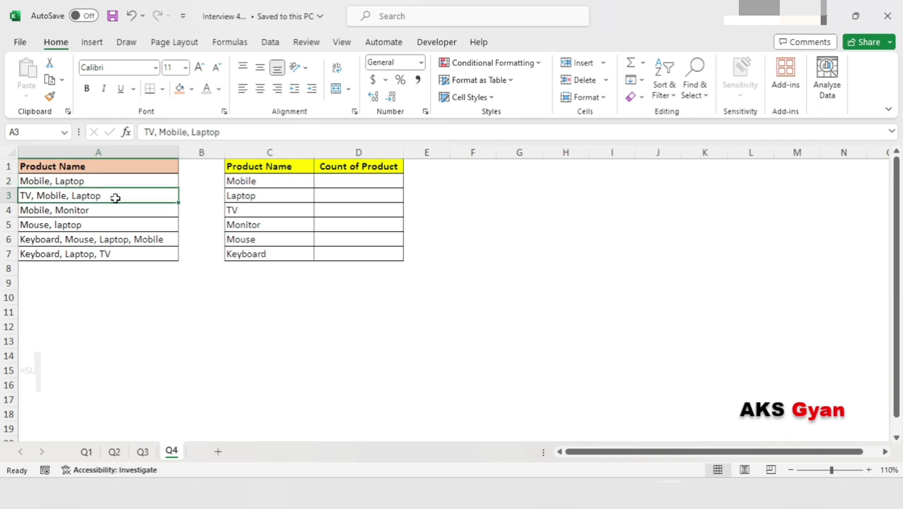
click(333, 196)
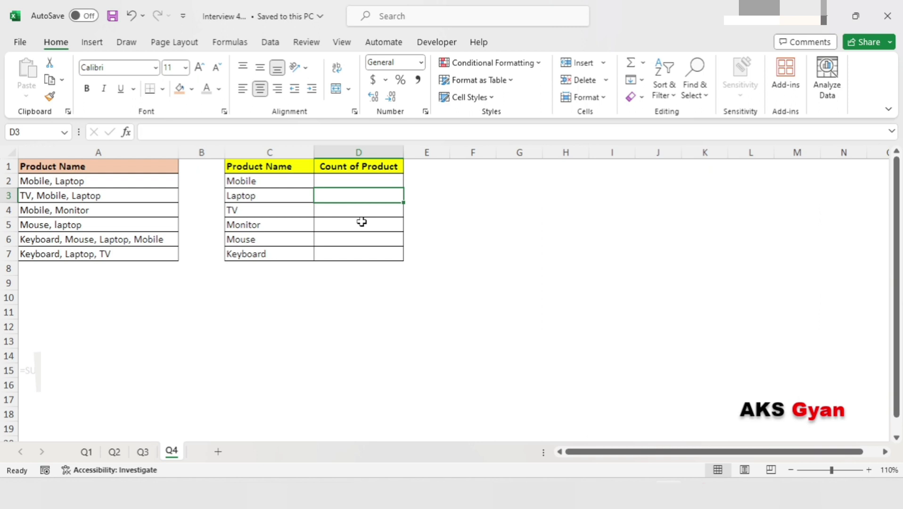
key(Up)
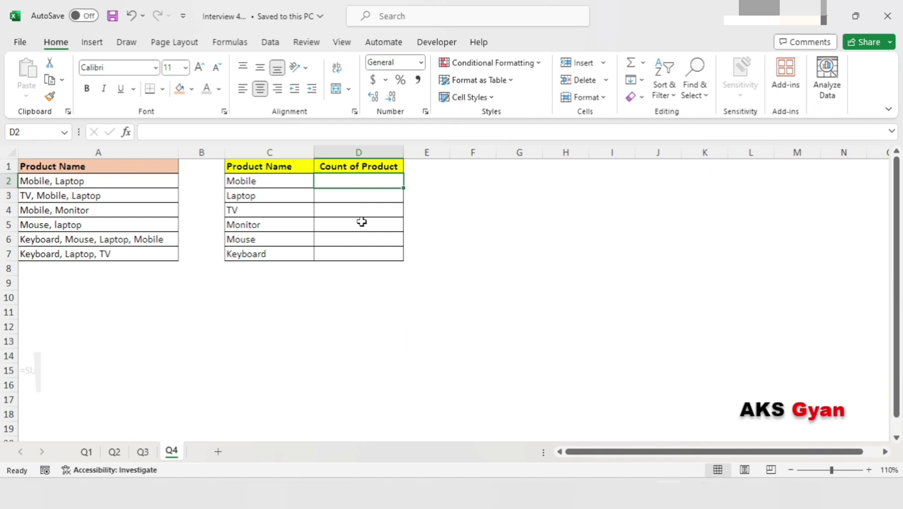
Abandon the half-typed =SEARCH formula in D2 and select column C for insertion
text(=)
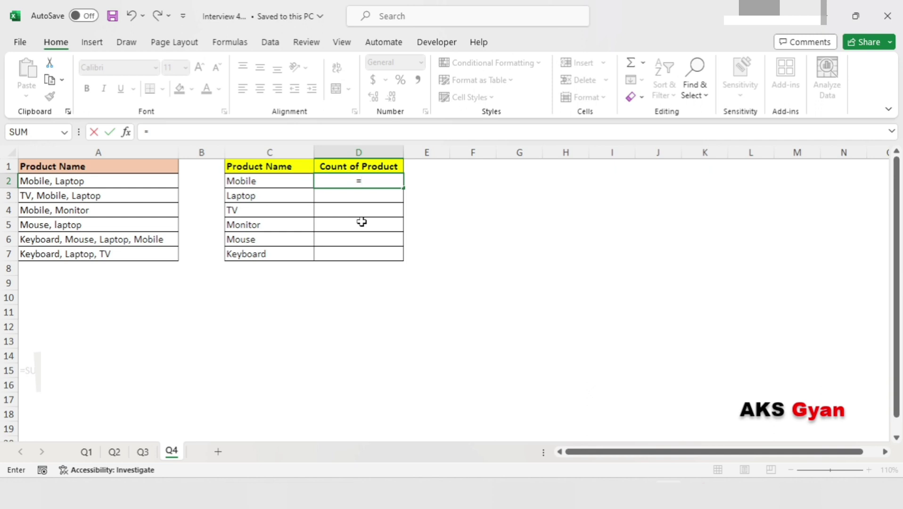
text(se)
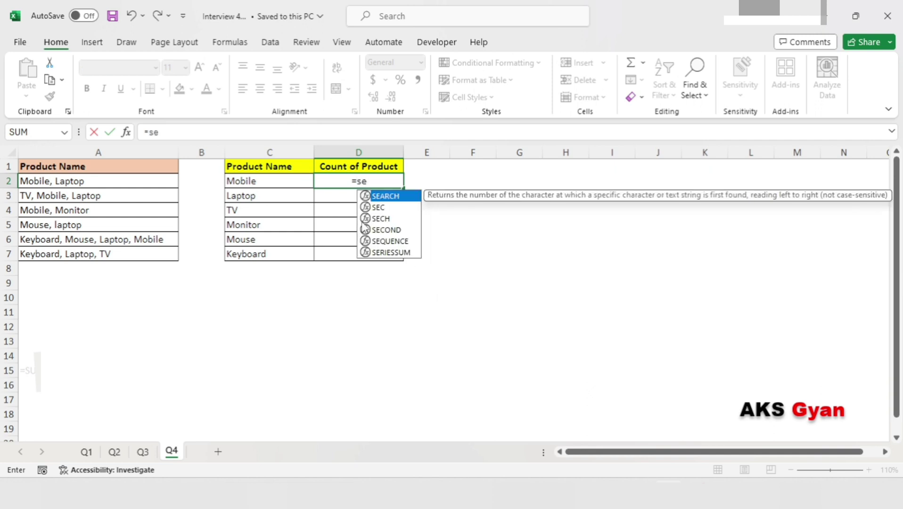
key(Tab)
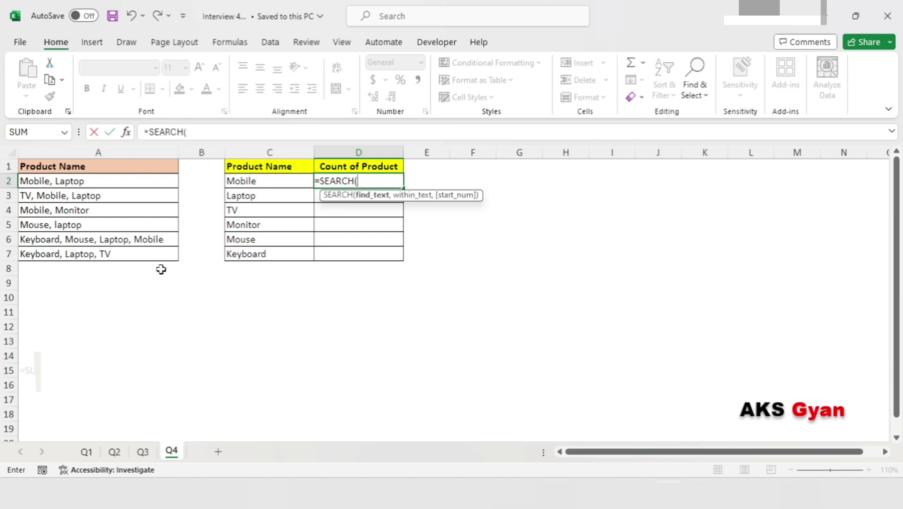
key(Escape)
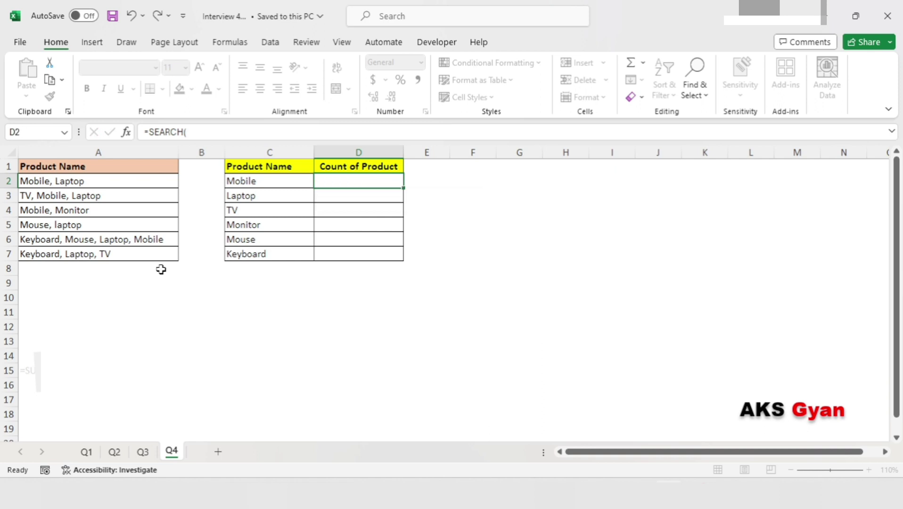
click(252, 152)
Insert a blank column at C and enter =SEARCH(D2,$A$2:$A$7) in B2
key(ctrl+shift+equal)
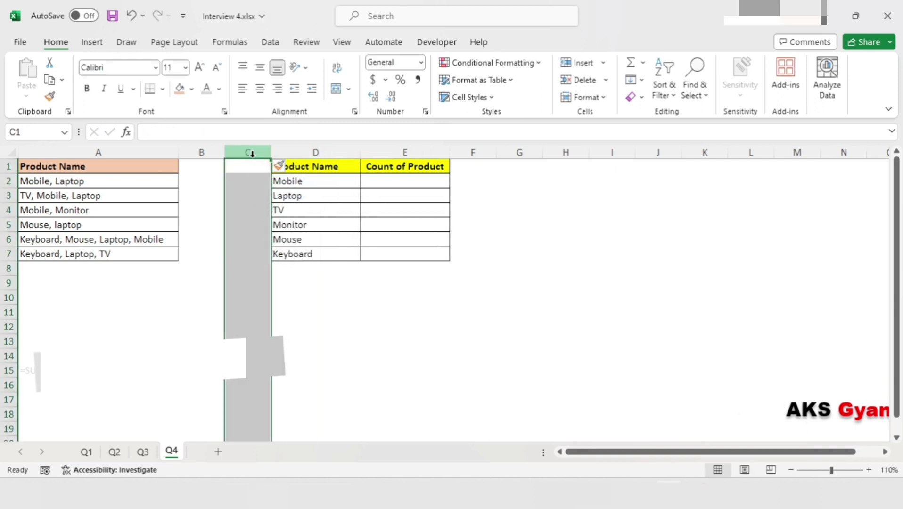
click(218, 182)
text(=)
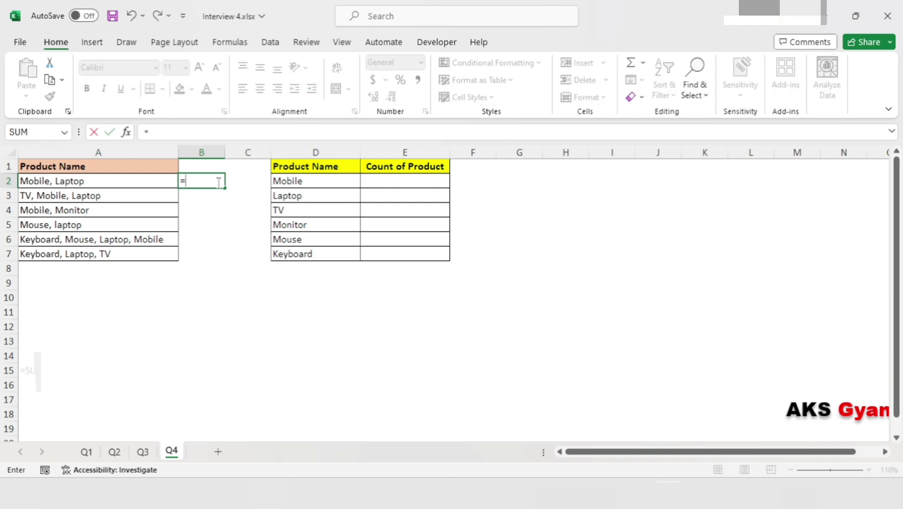
text(se)
key(Tab)
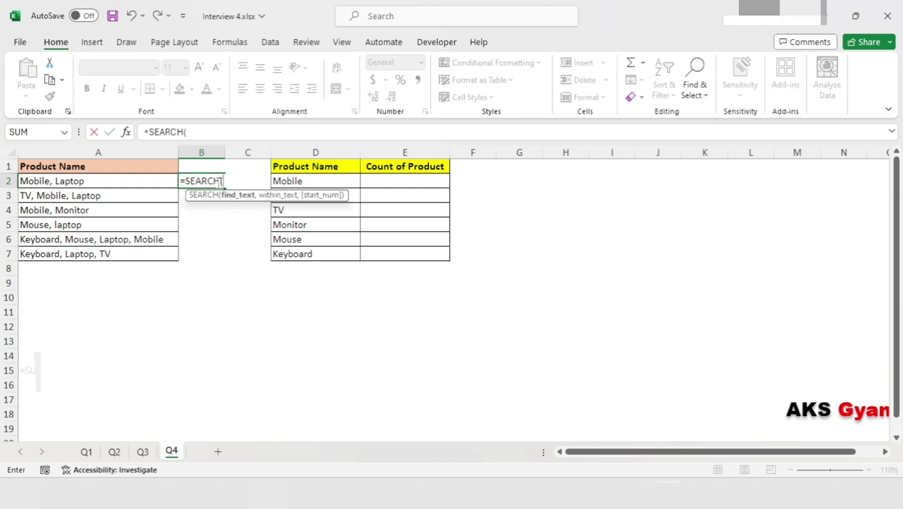
key(Right)
key(Right)
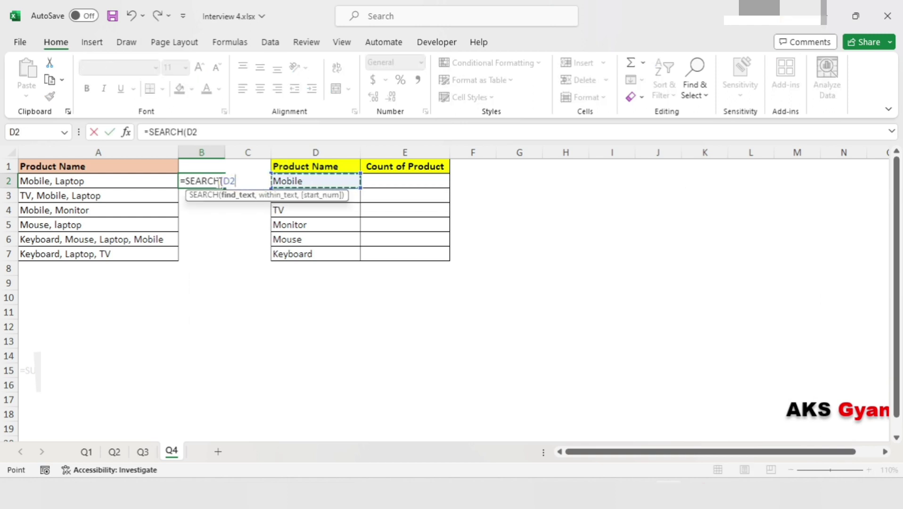
text(,)
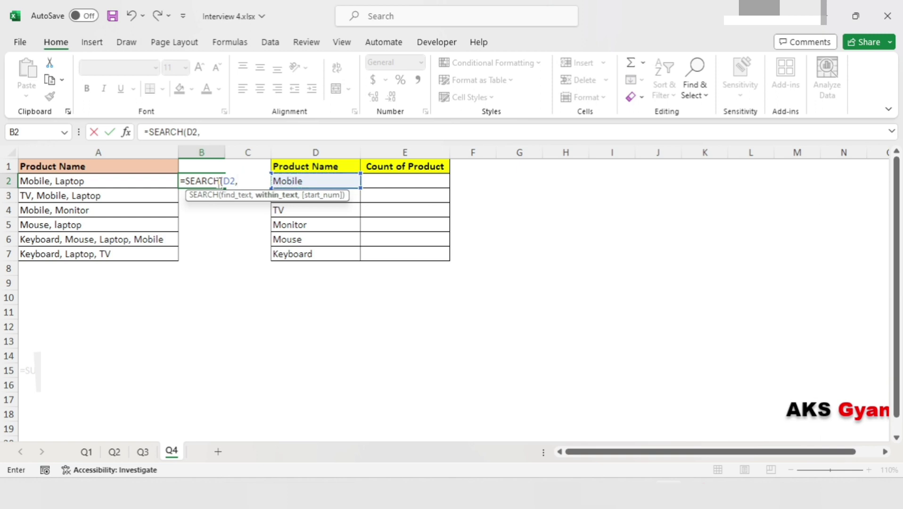
key(Left)
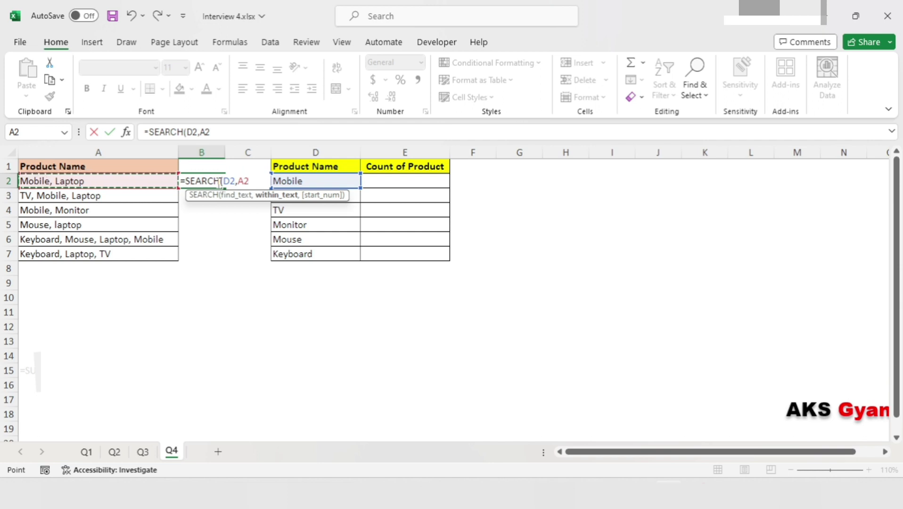
key(ctrl+shift+Down)
key(F4)
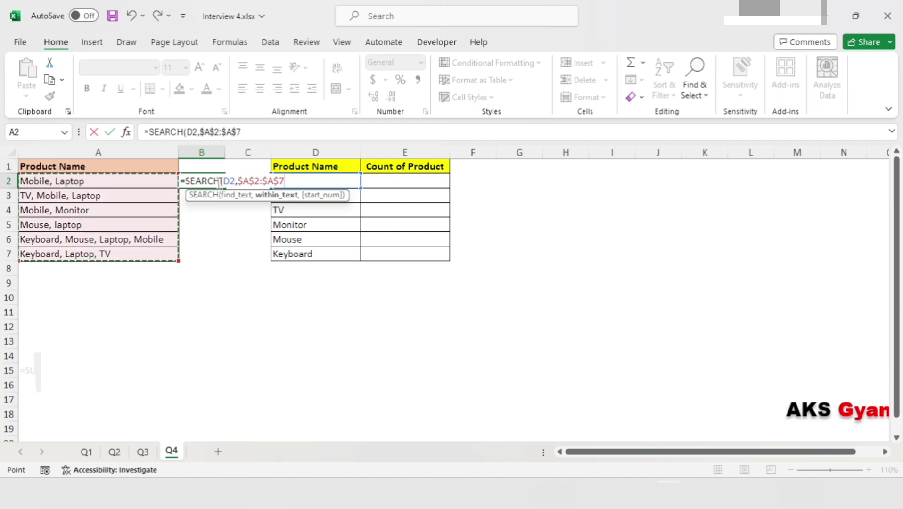
text())
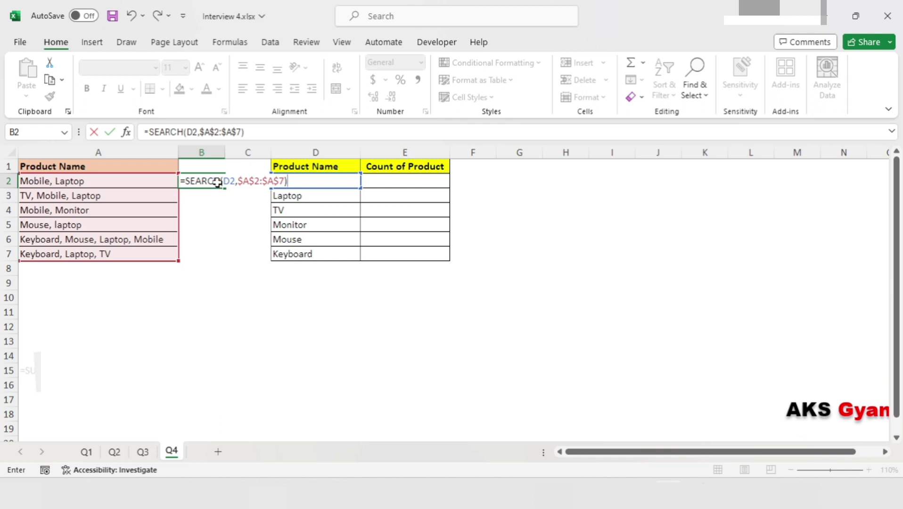
key(Return)
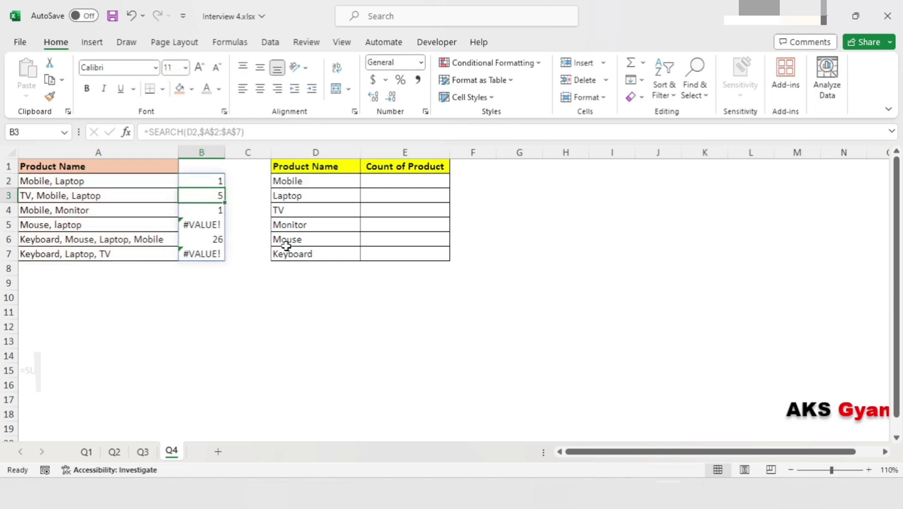
Compare the spilled SEARCH results in B2:B7 with the product lists in column A
key(Up)
key(Down)
key(Down)
key(Down)
key(Up)
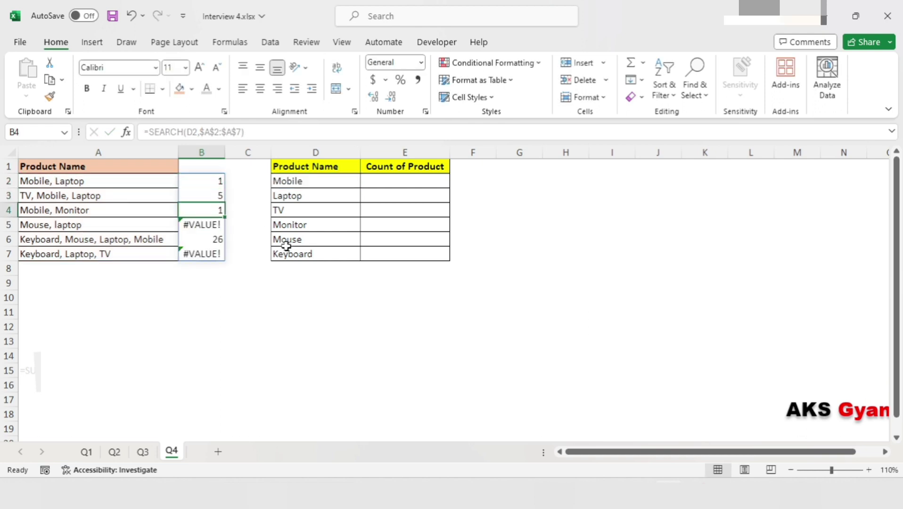
key(Up)
key(Up)
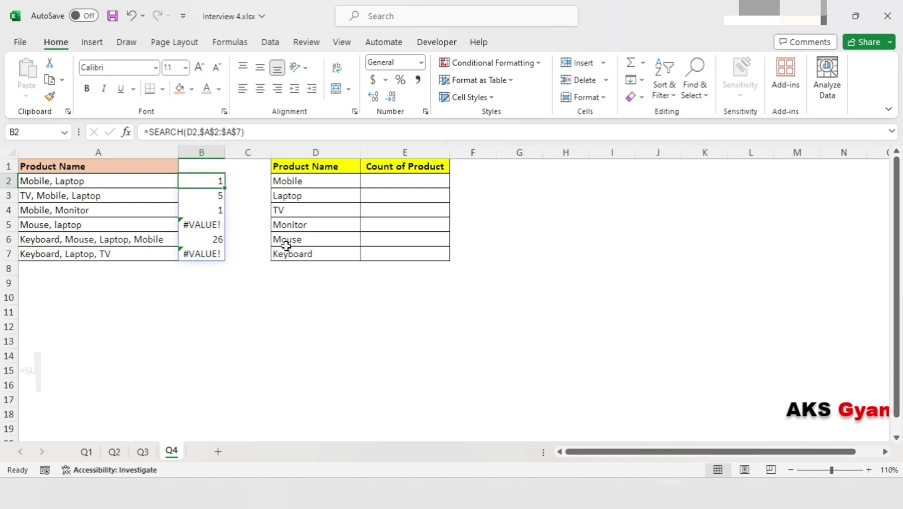
key(Down)
key(Up)
click(147, 180)
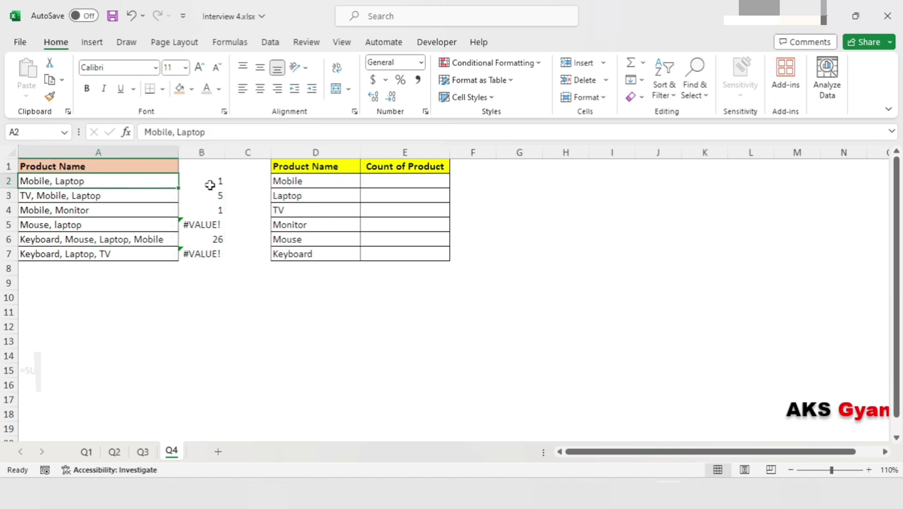
click(295, 178)
click(133, 176)
click(129, 194)
click(216, 196)
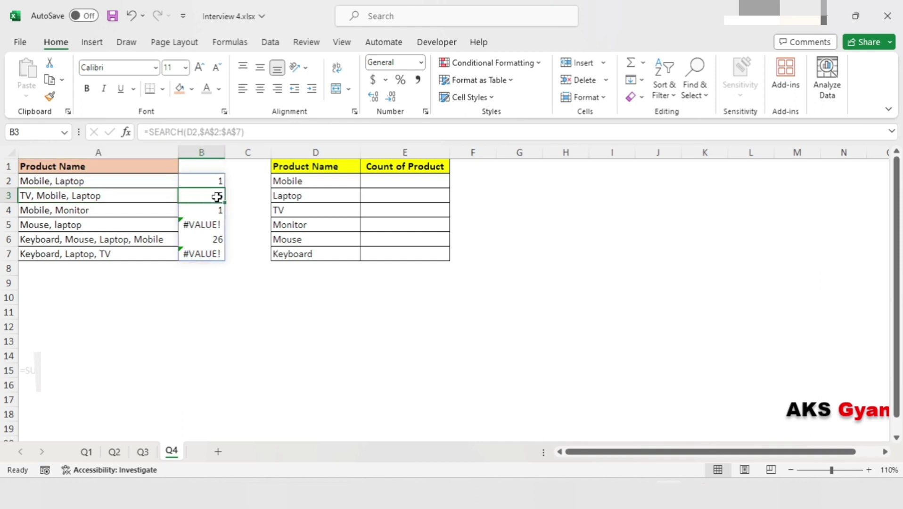
click(130, 211)
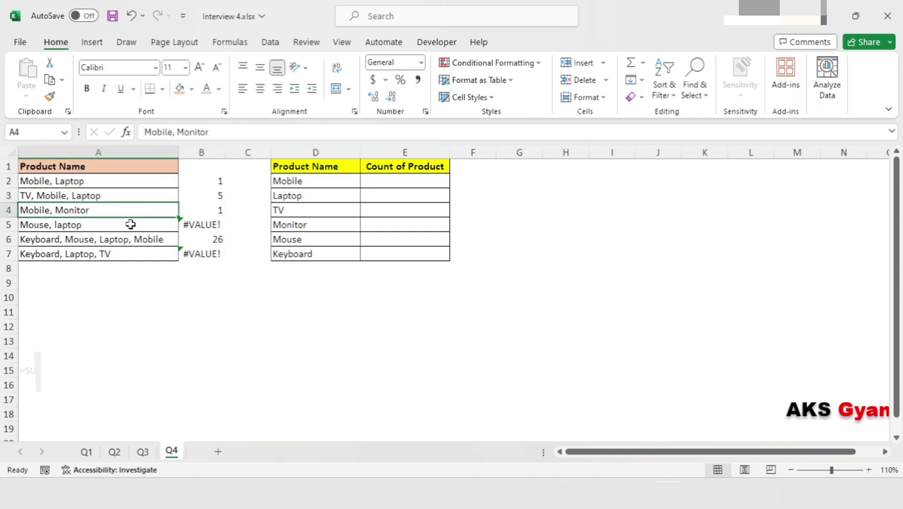
click(130, 224)
drag(181, 225, 216, 236)
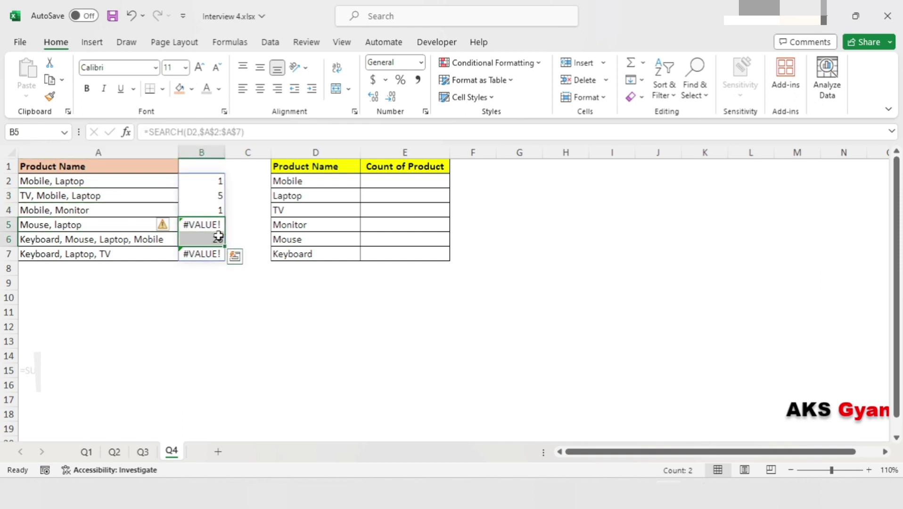
click(125, 223)
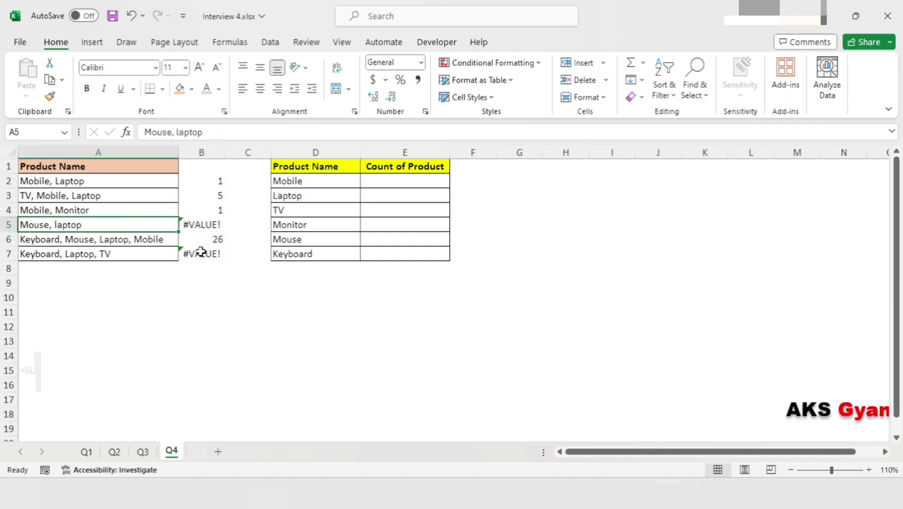
Select the spilled range B2:B7, then reopen the B2 formula for editing
drag(215, 181, 214, 254)
key(Return)
key(shift+Return)
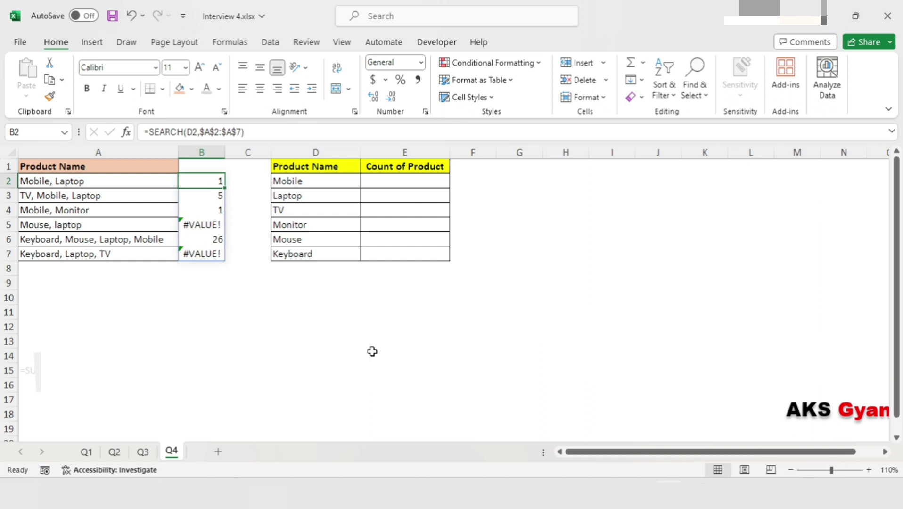
key(ctrl+shift+Down)
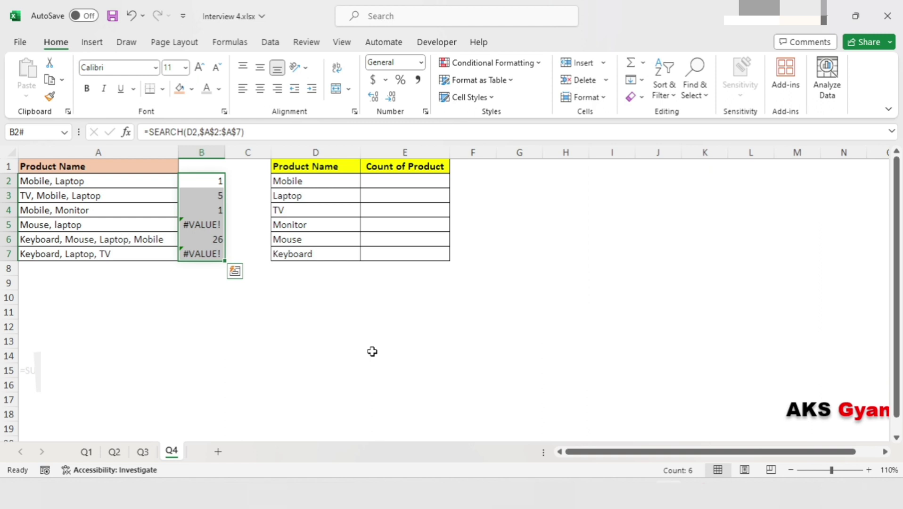
key(ctrl+shift+Up)
key(F2)
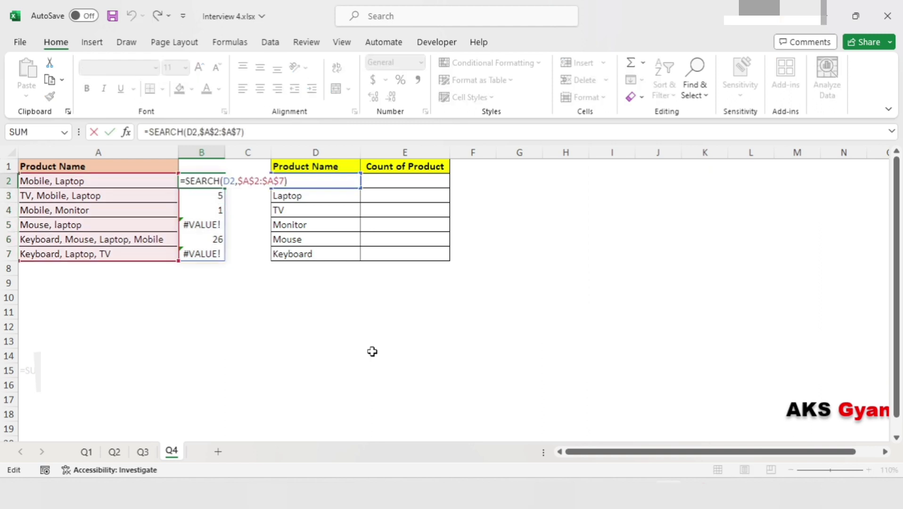
Cancel the edit and clear the SEARCH helper results from column B
key(Escape)
key(ctrl+shift+Down)
key(Delete)
key(Right)
key(Right)
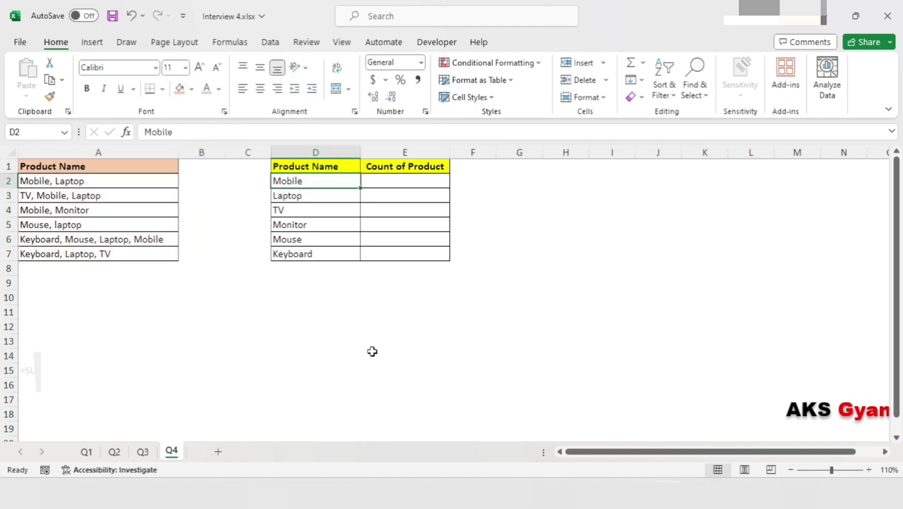
key(Right)
Enter =SEARCH(D2,$A$2:$A$7) in the Count of Product cell E2
text(=se)
key(Down)
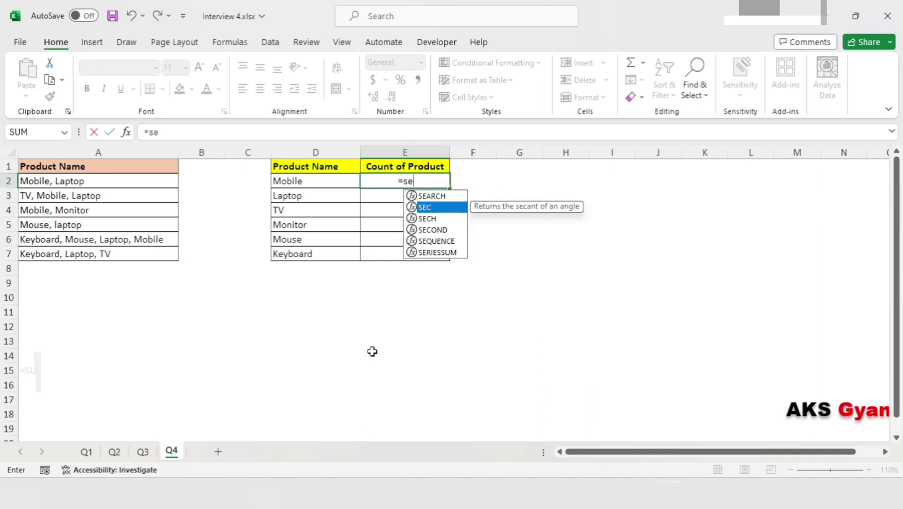
key(Up)
key(Tab)
key(Left)
key(Left)
key(Right)
text(,)
key(Left)
key(Left)
key(Left)
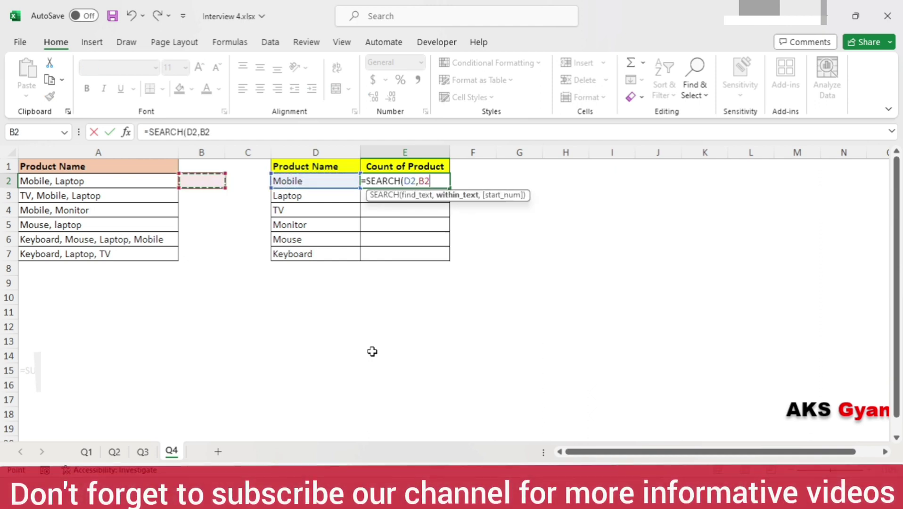
key(Left)
key(ctrl+shift+Down)
key(F4)
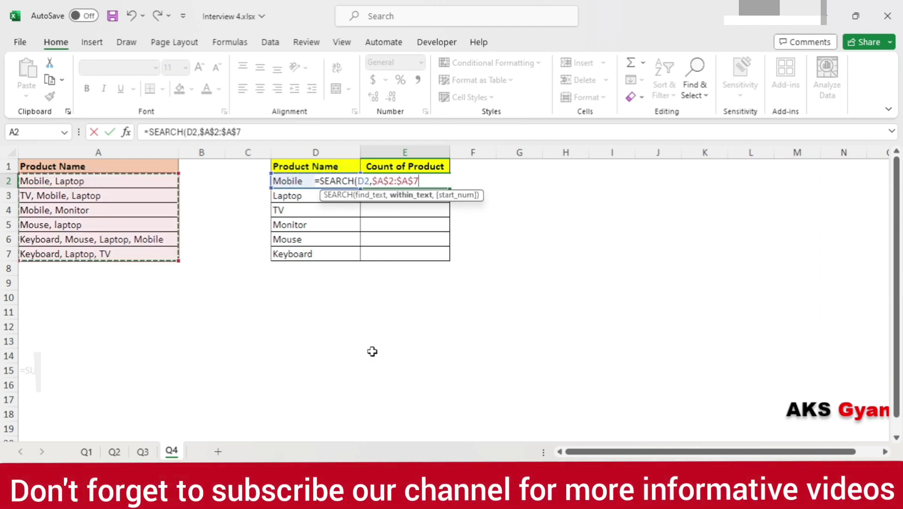
text())
key(Return)
Review the E2 formula and the spilled results, checking the Monitor row 5
key(Up)
key(F2)
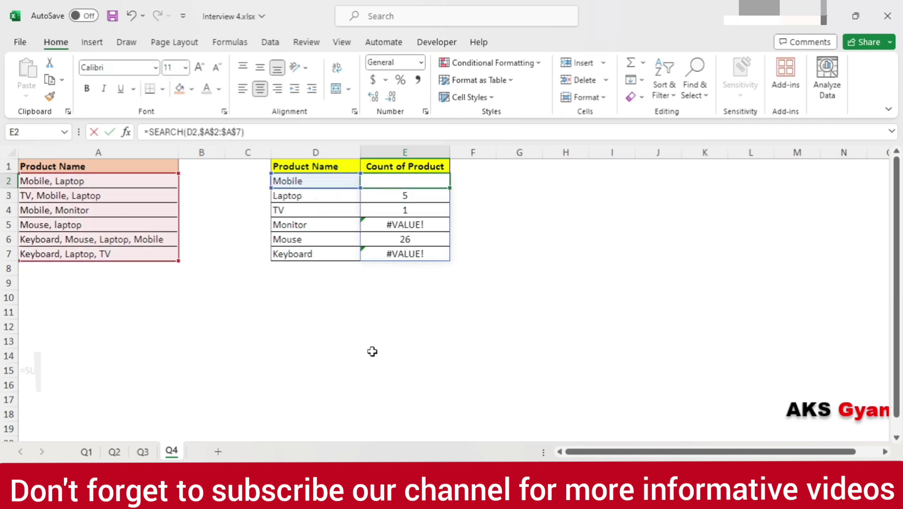
key(Home)
key(Right)
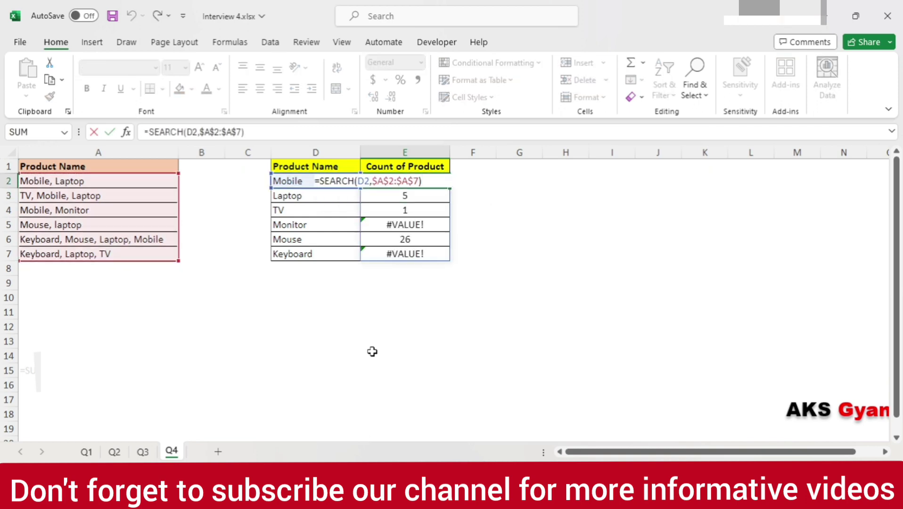
key(Escape)
key(Down)
key(Down)
key(Down)
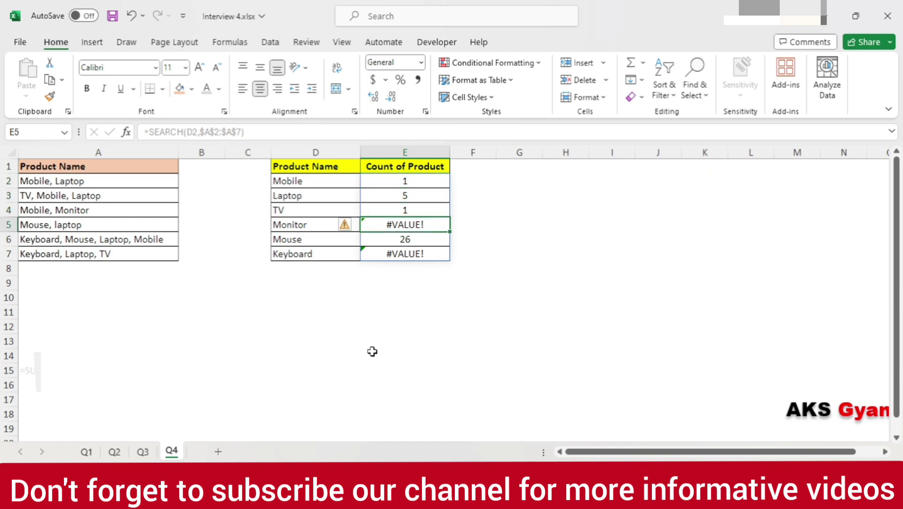
key(Down)
key(Up)
key(Left)
key(Left)
key(Right)
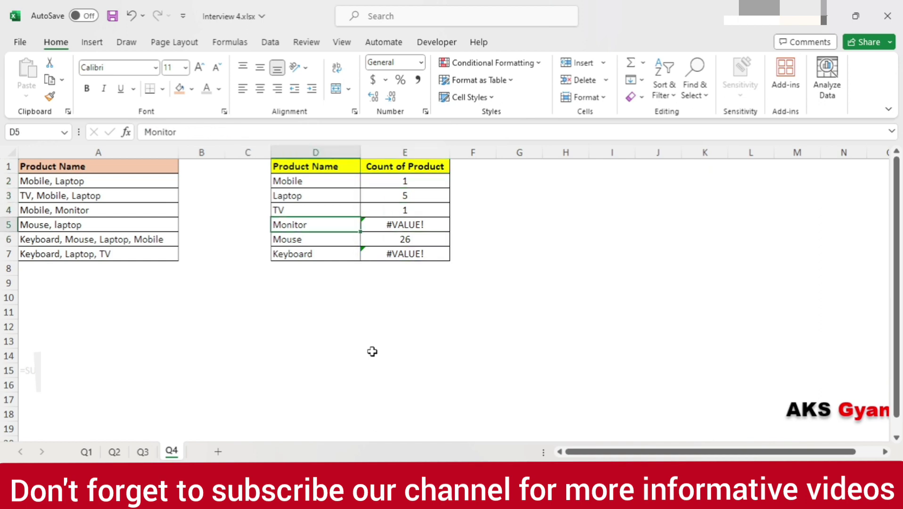
key(Right)
key(Right)
key(Left)
key(Up)
key(Up)
key(Up)
Wrap the E2 formula as =ISNUMBER(SEARCH(D2,$A$2:$A$7))
key(F2)
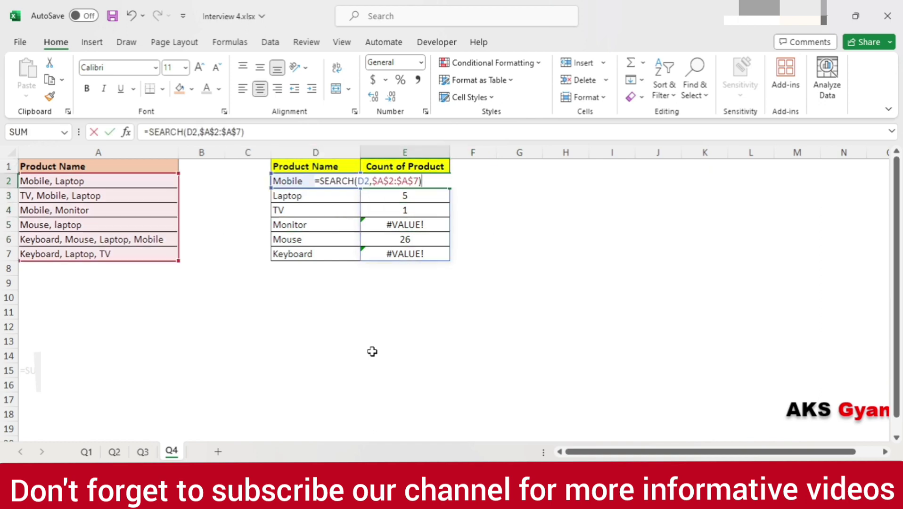
key(Home)
key(Right)
text(i)
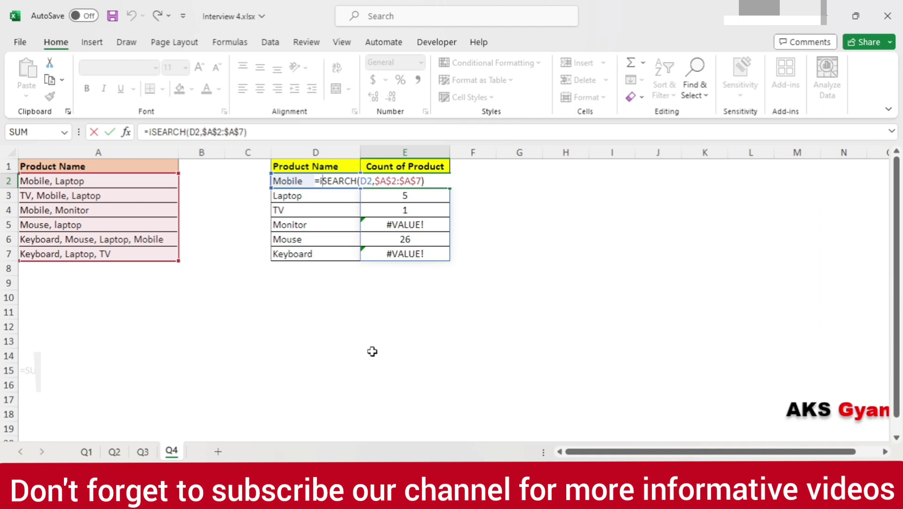
text(n)
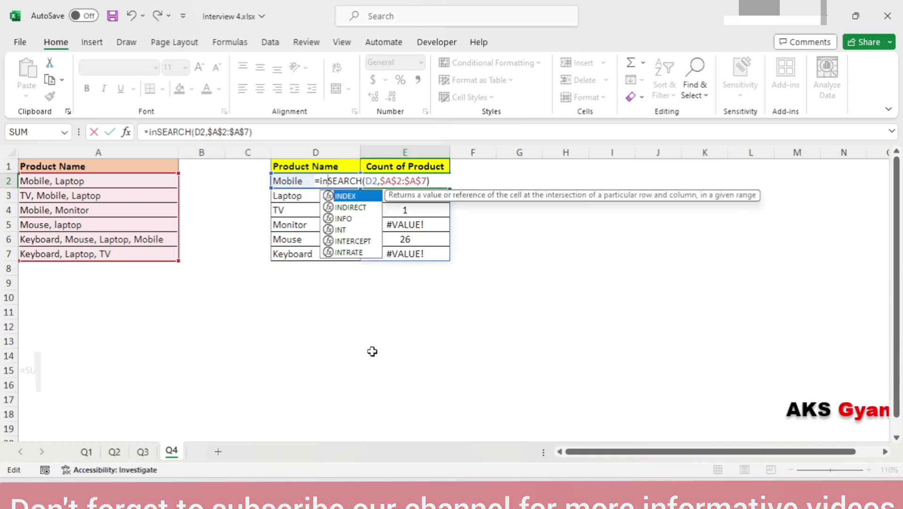
key(BackSpace)
text(s)
key(Down)
key(Down)
key(Down)
key(Down)
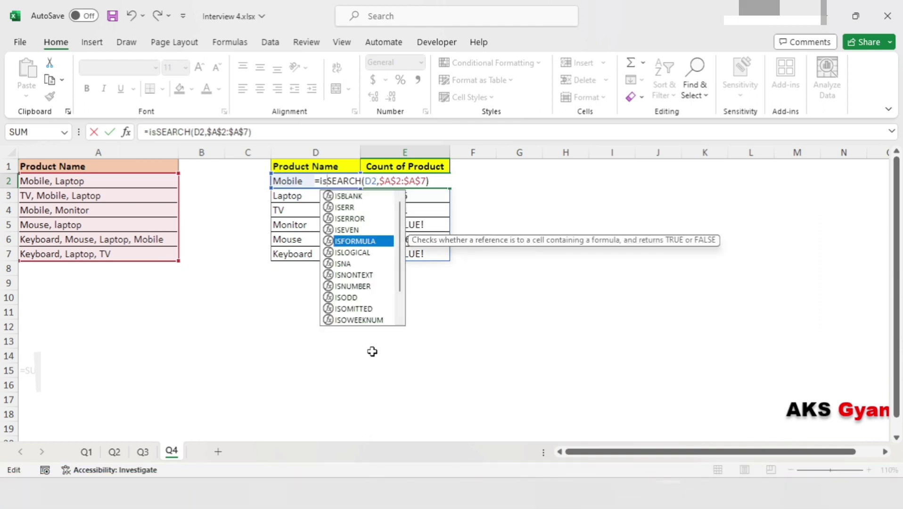
key(Down)
key(Down)
key(Down)
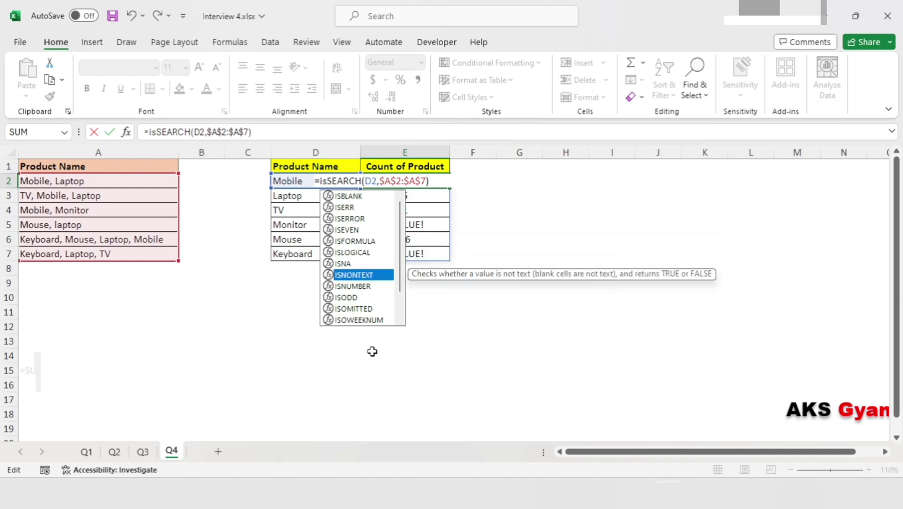
key(Down)
key(Tab)
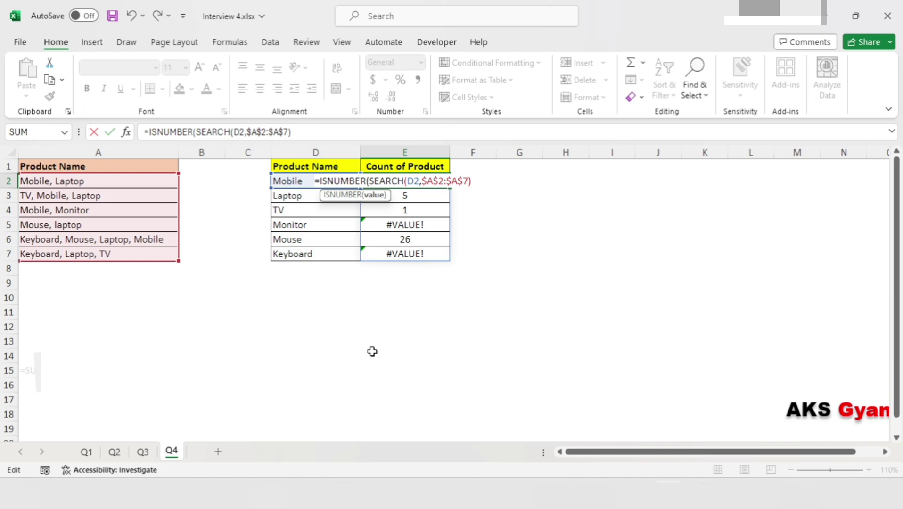
text())
key(ctrl+Return)
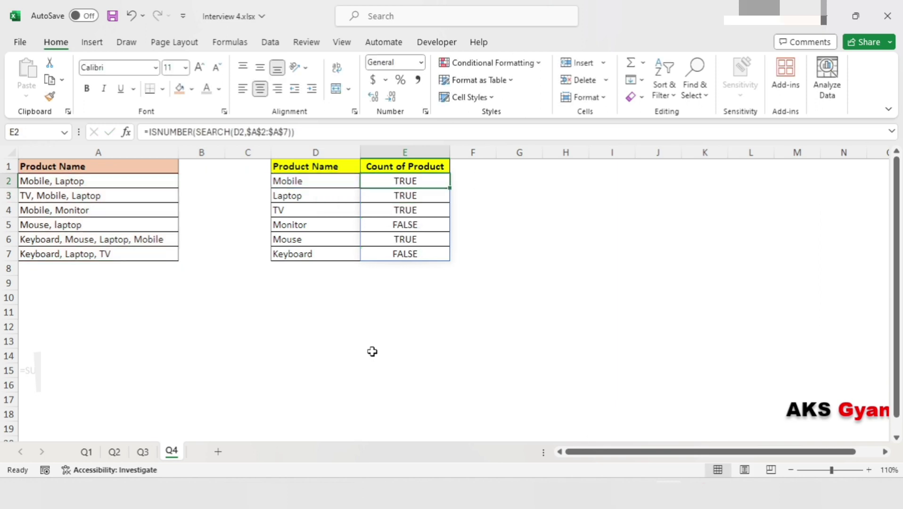
Check the TRUE/FALSE results in E2:E7 against the product names in column D
key(Down)
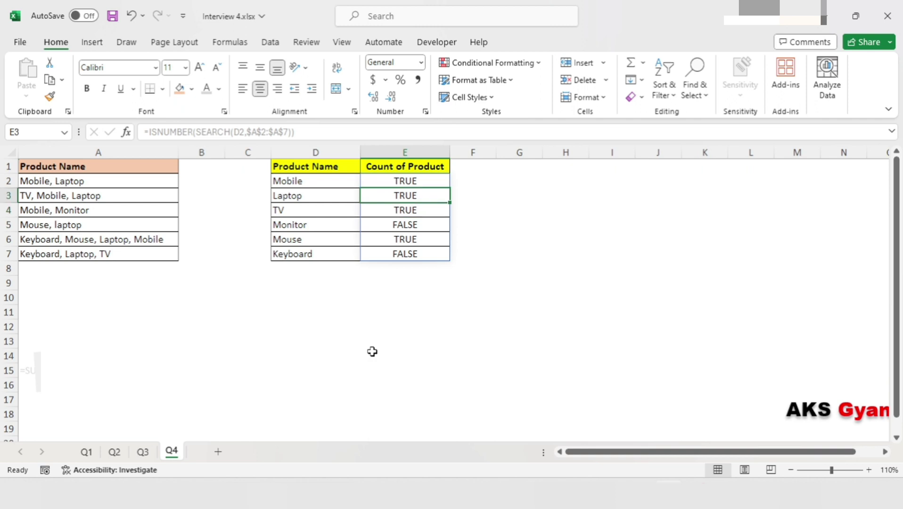
key(Left)
key(Up)
key(Right)
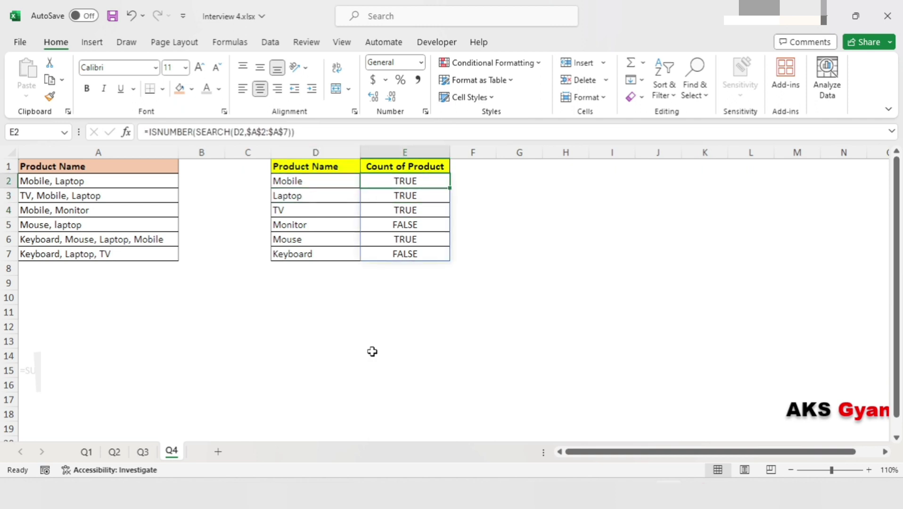
key(Down)
key(Down)
key(Down)
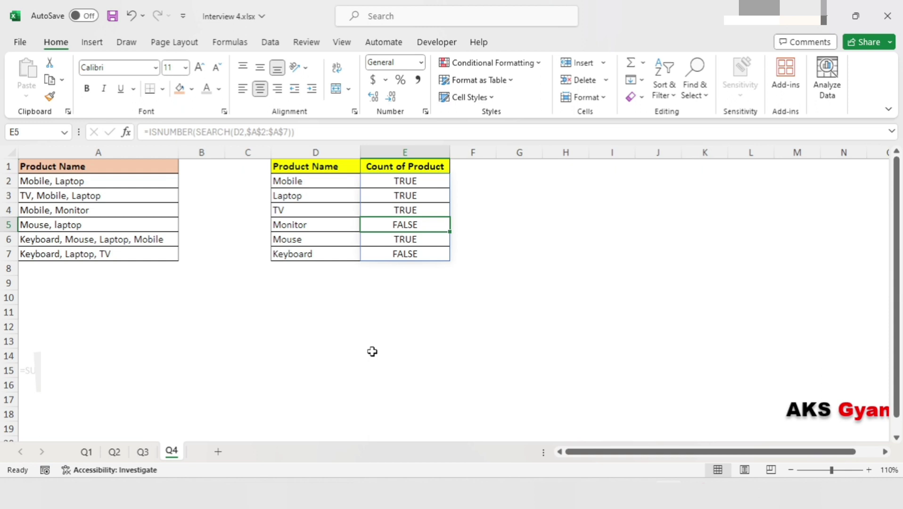
key(Down)
key(Down)
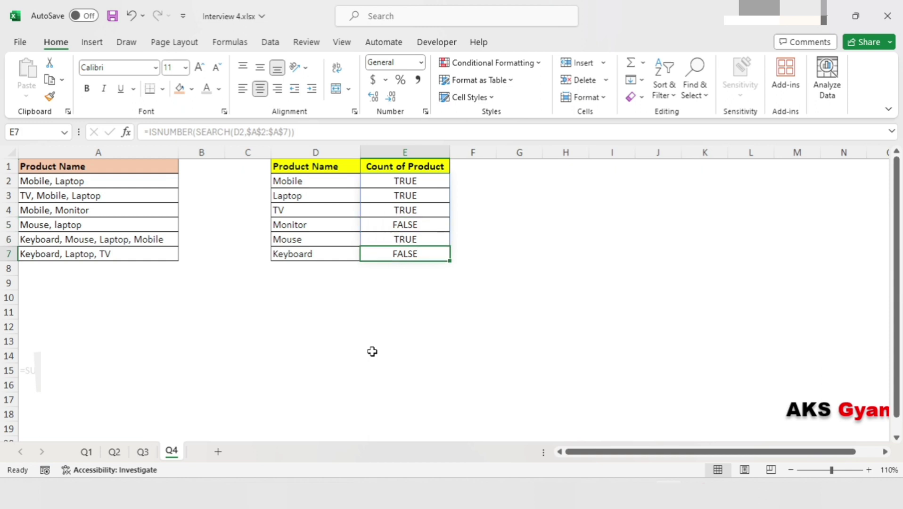
key(Up)
key(Up)
key(Up)
key(Up)
key(Up)
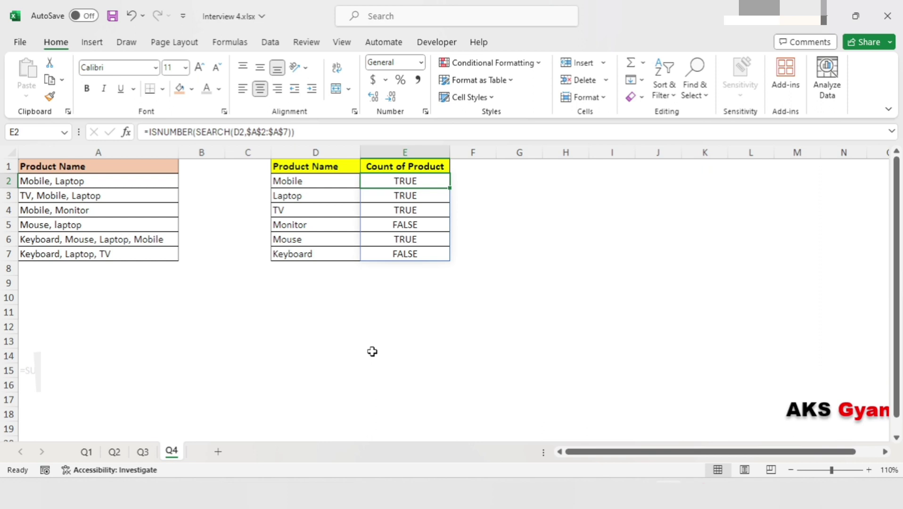
Wrap the E2 formula in SUMPRODUCT(--(...)) to count products containing Mobile
key(F2)
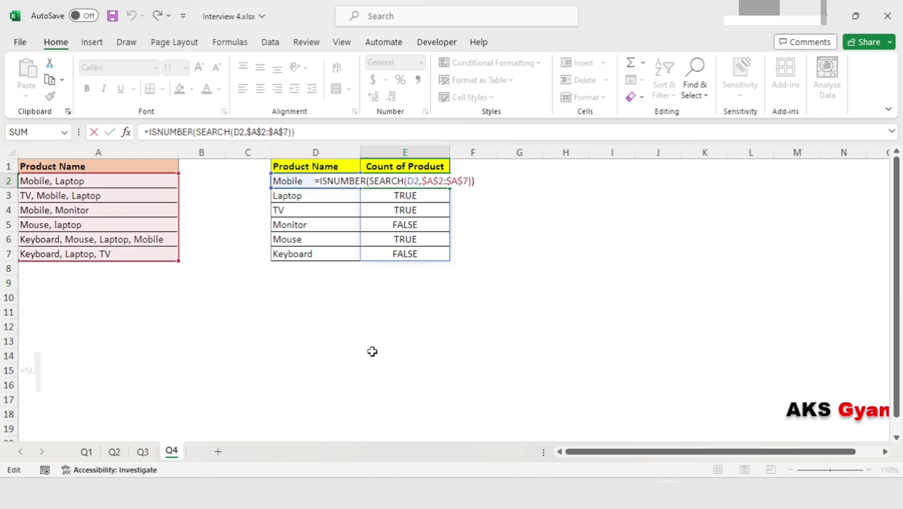
key(Home)
key(Right)
text(sum)
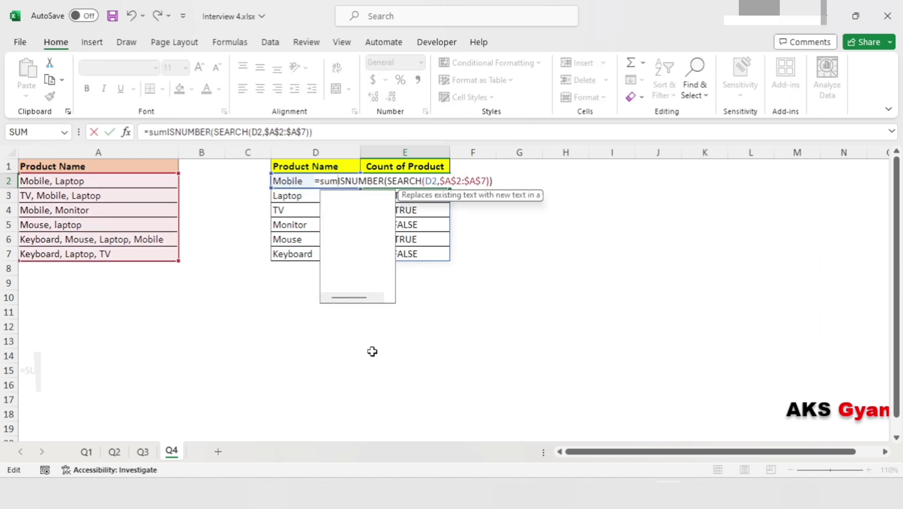
key(Down)
key(Down)
key(Down)
key(Tab)
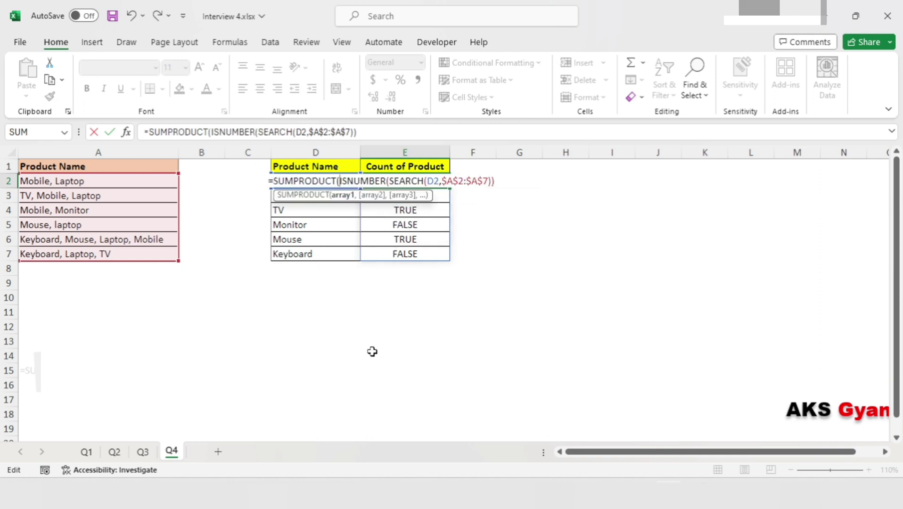
text(--)
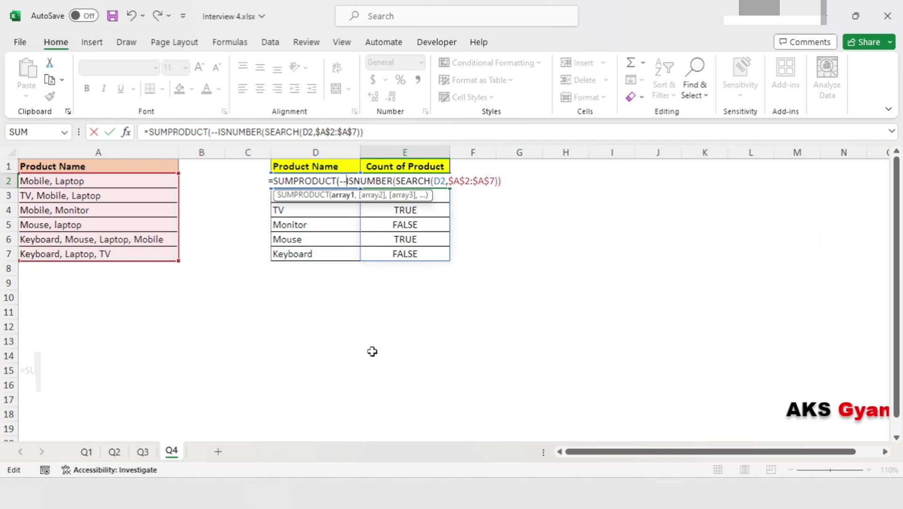
text(()
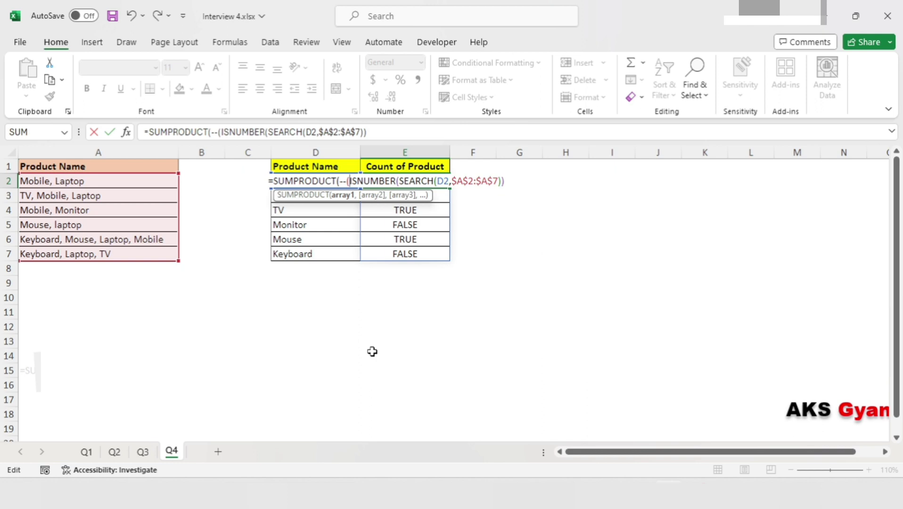
key(End)
text())
key(Return)
key(Return)
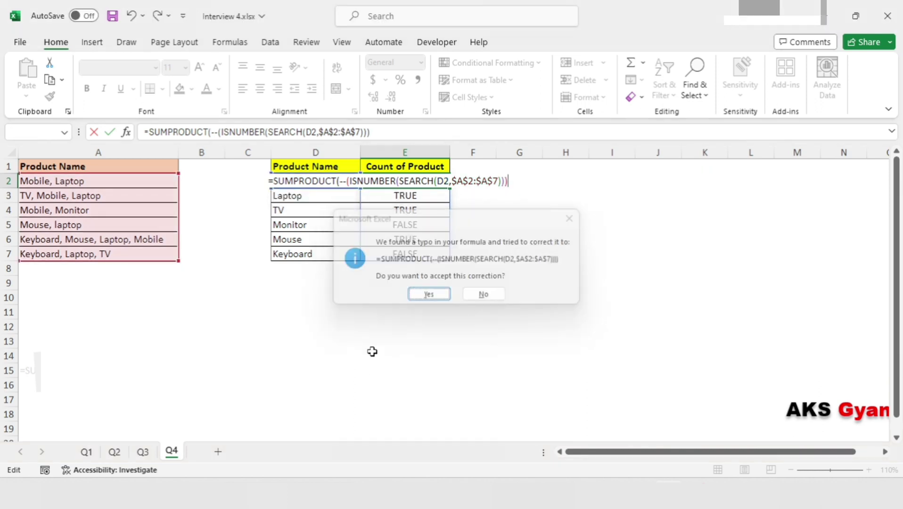
Fill the SUMPRODUCT count formula down from E2 to E7
key(Up)
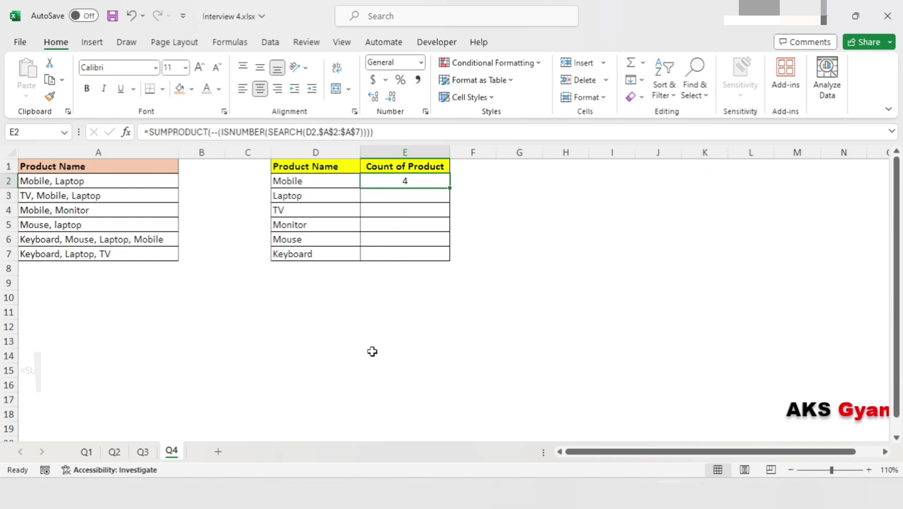
key(shift+Down)
key(shift+Down)
key(shift+Down)
key(shift+Down)
key(shift+Down)
key(ctrl+d)
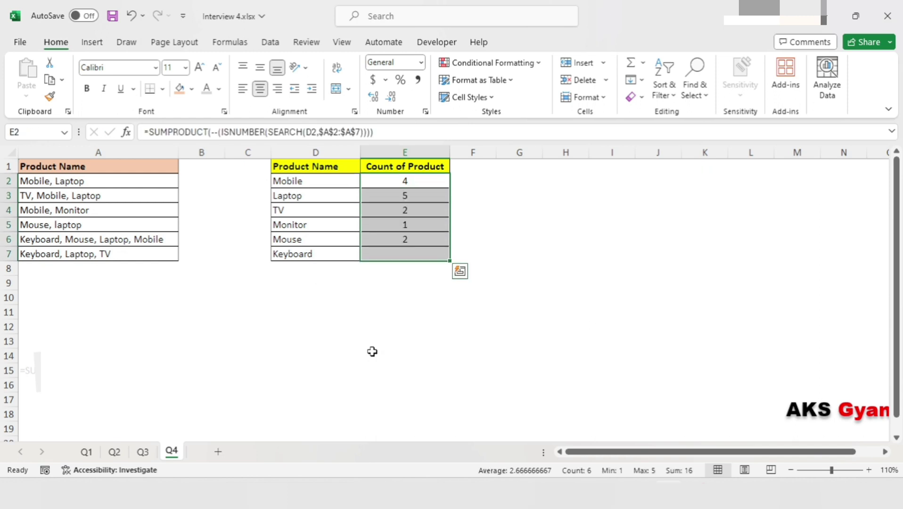
key(Up)
key(Down)
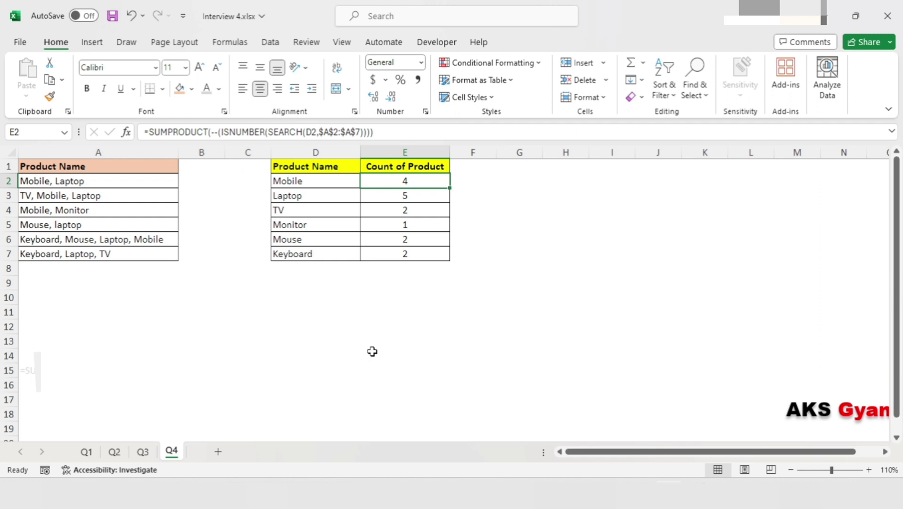
click(295, 183)
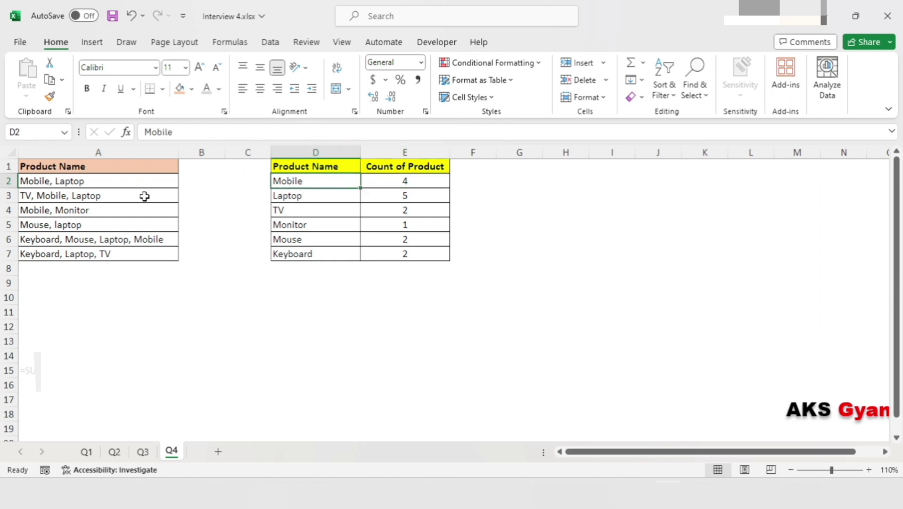
click(52, 184)
click(68, 198)
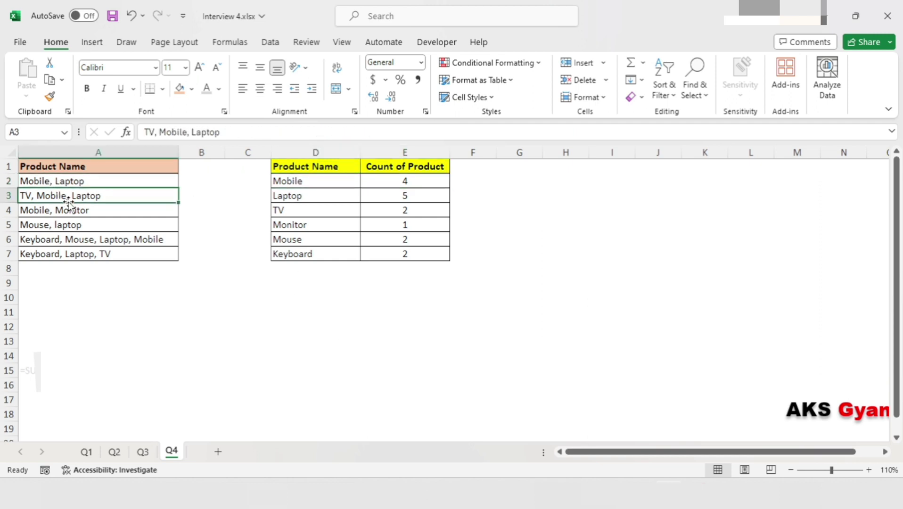
click(74, 211)
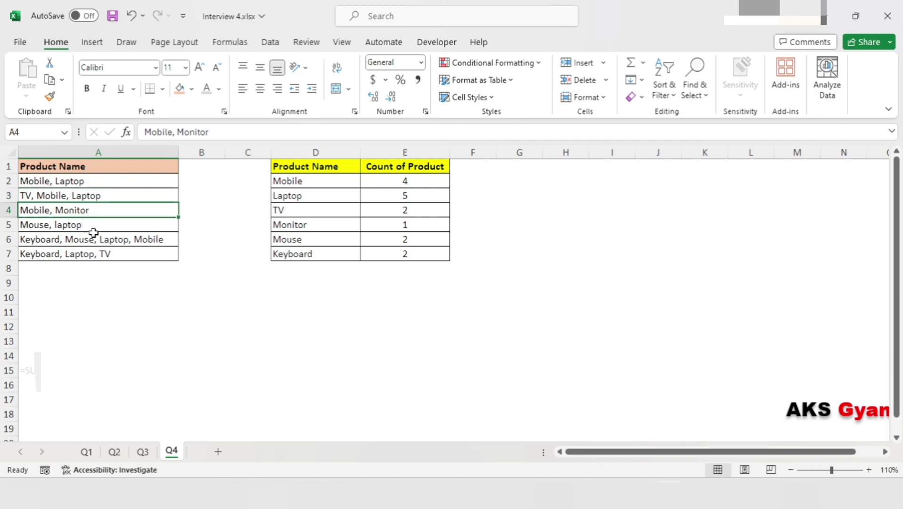
click(107, 241)
click(382, 182)
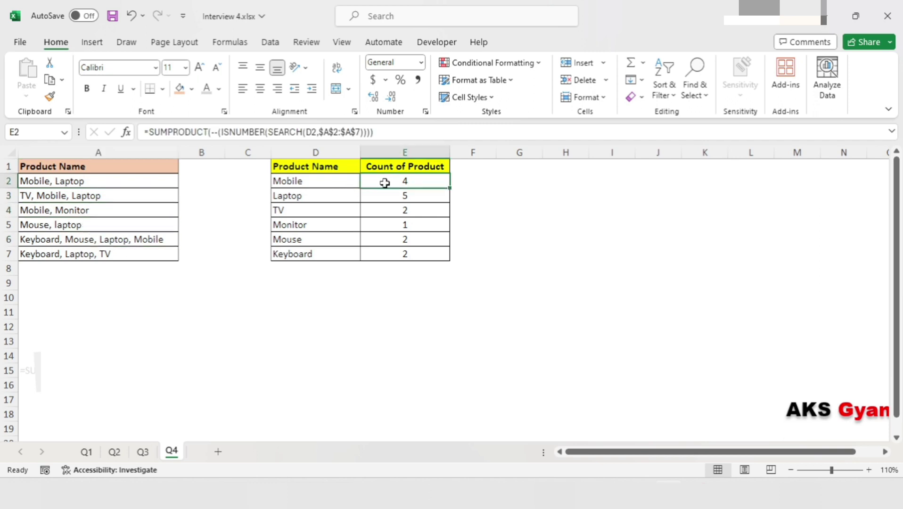
click(308, 200)
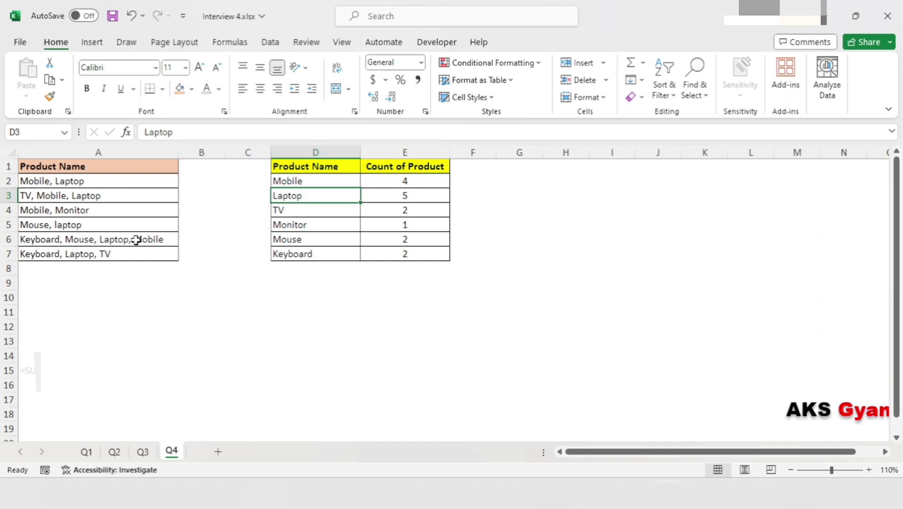
click(400, 193)
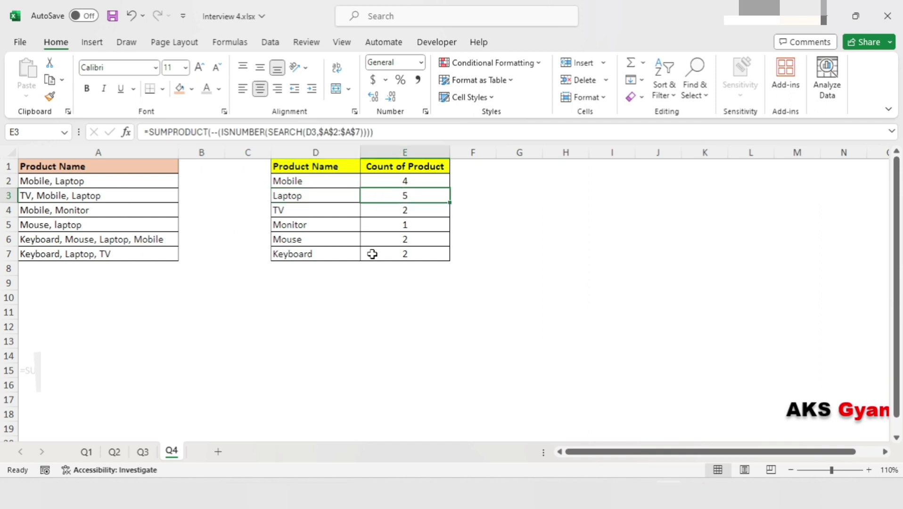
click(382, 286)
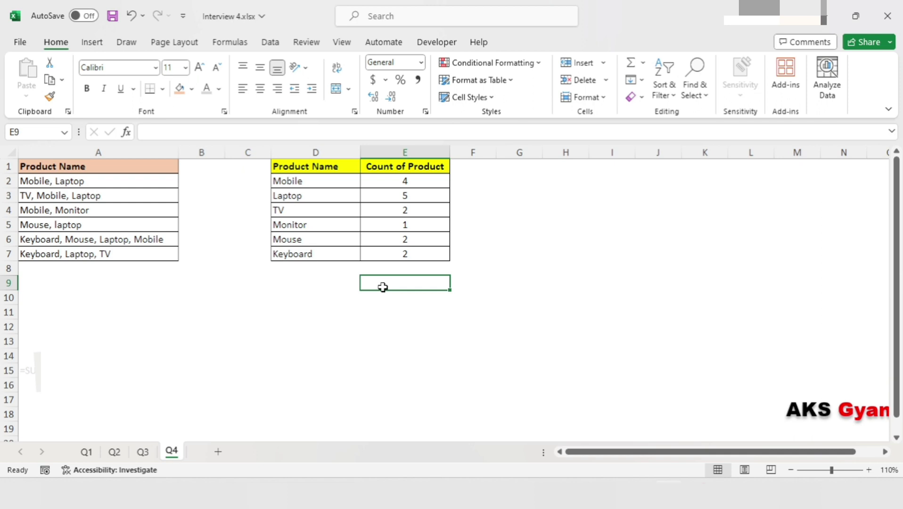